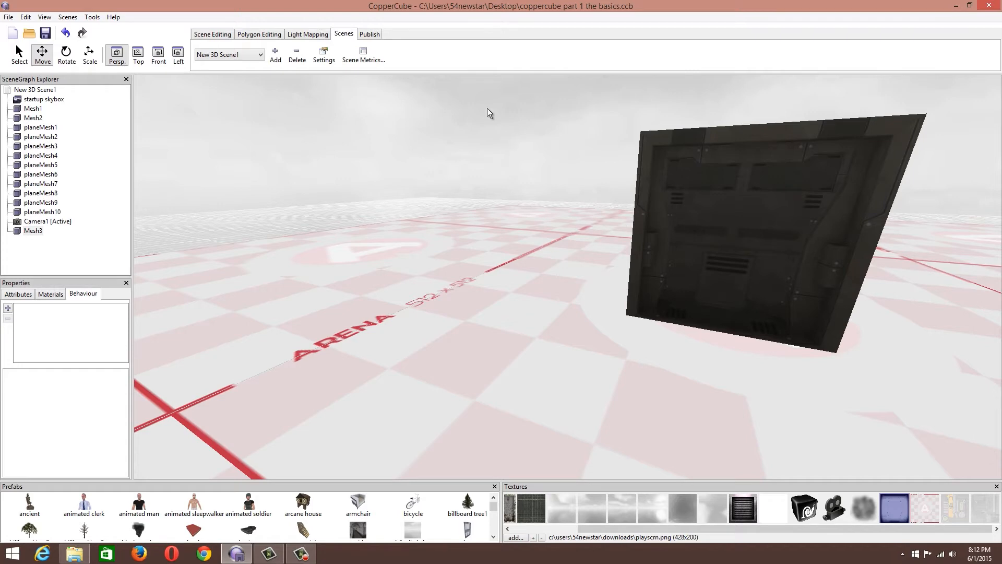
# Test the scene as a Windows (.exe) build, walk forward through the arena, and close the test.
pyautogui.moveTo(635, 202); pyautogui.dragTo(774, 206)
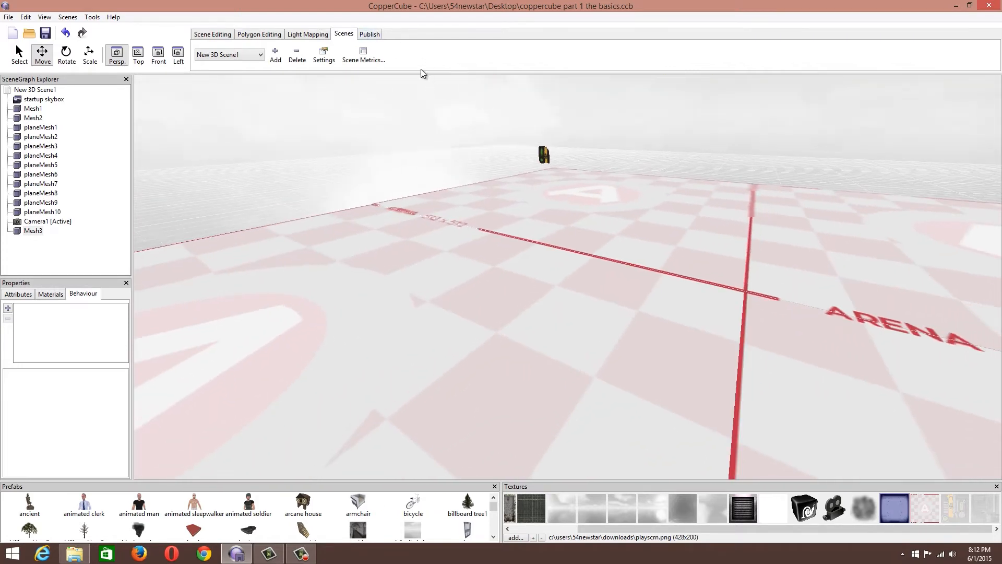
pyautogui.click(371, 35)
pyautogui.click(310, 55)
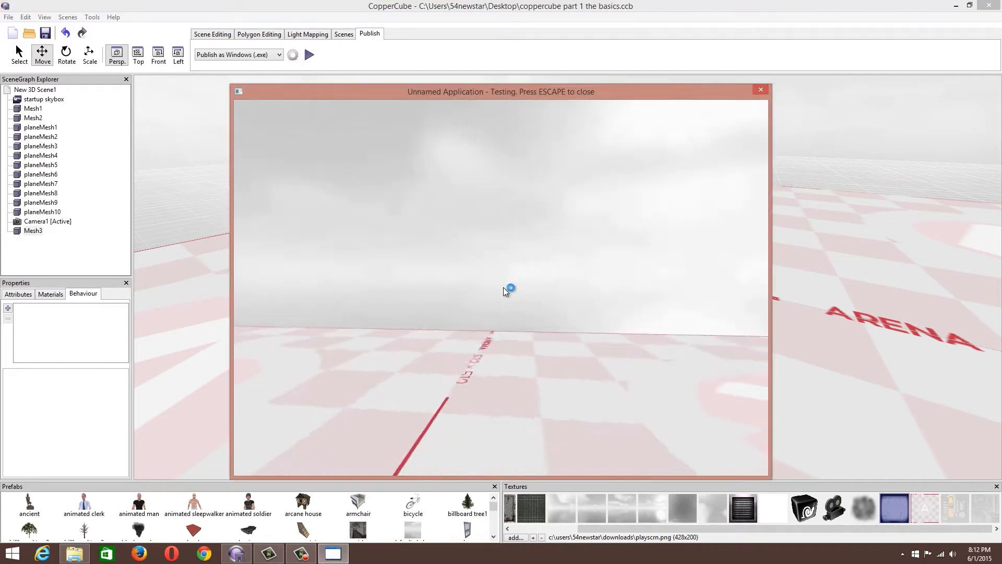
pyautogui.press('w')
pyautogui.press('w')
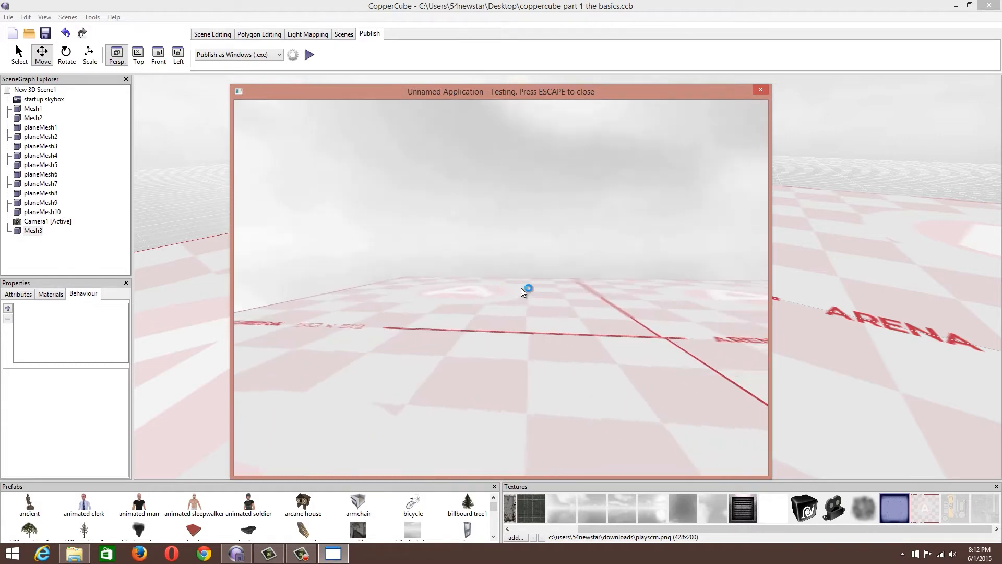
pyautogui.press('w')
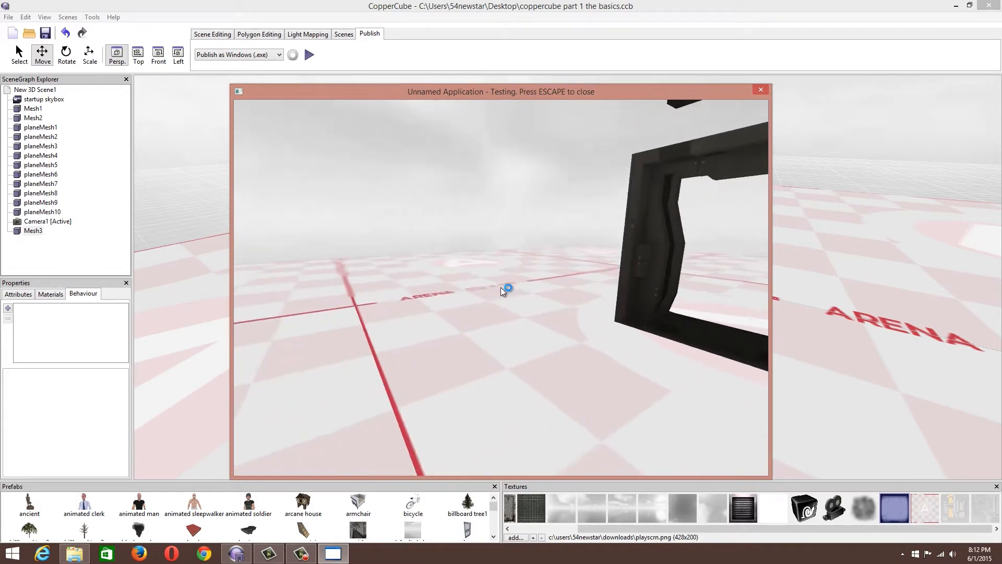
pyautogui.press('Escape')
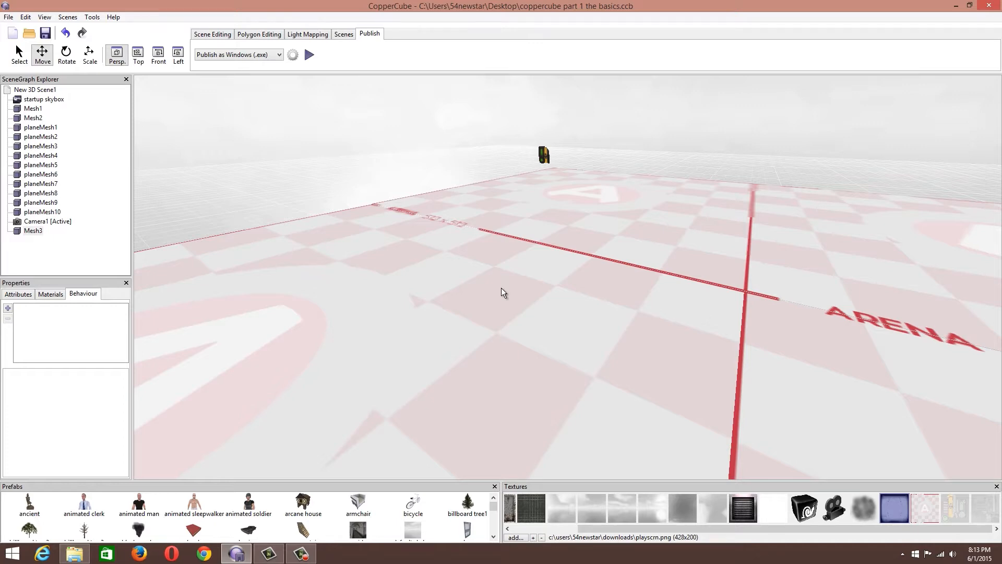
# Add a new 3D scene named "New 3D Scene01" to the project.
pyautogui.click(347, 32)
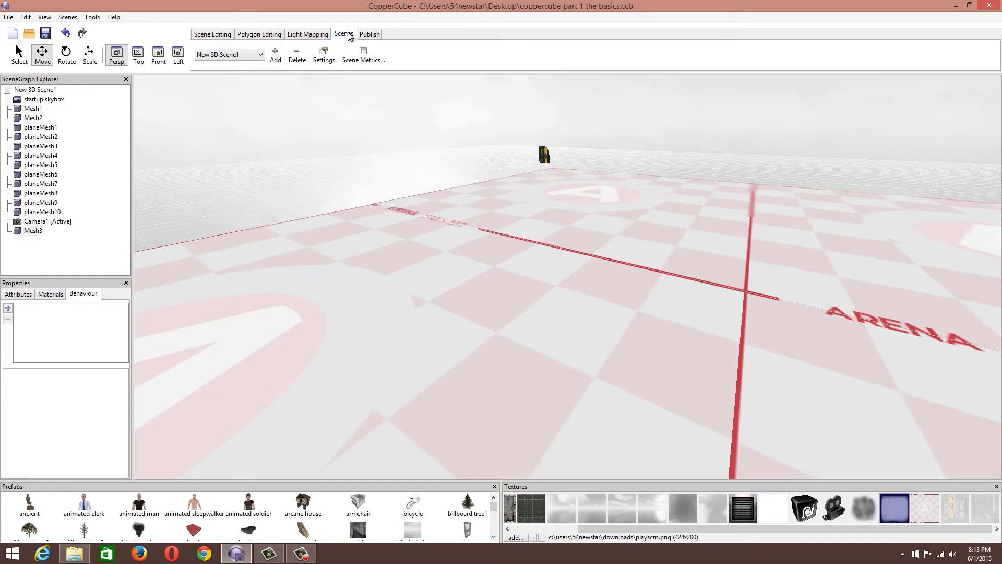
pyautogui.click(235, 56)
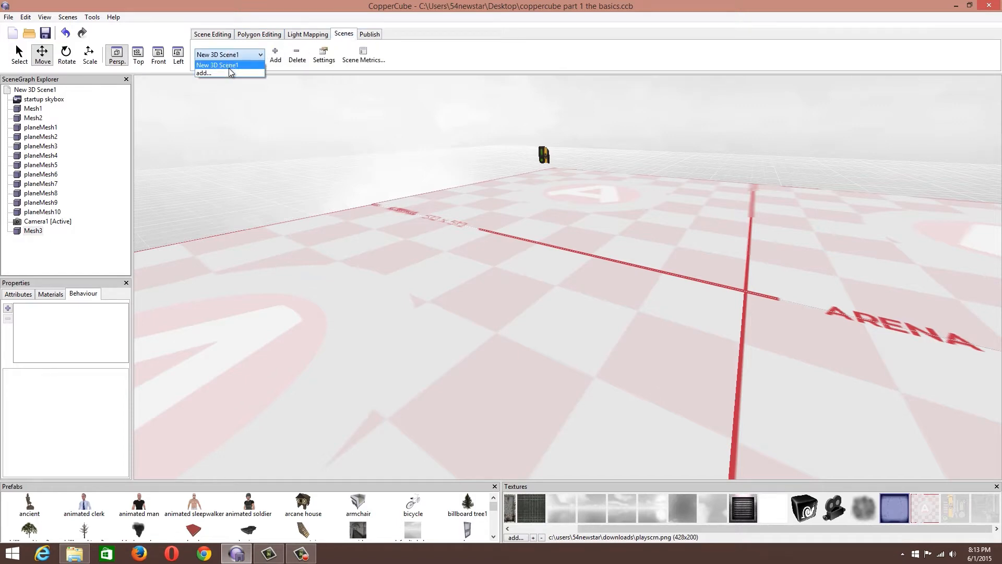
pyautogui.click(229, 72)
pyautogui.click(482, 272)
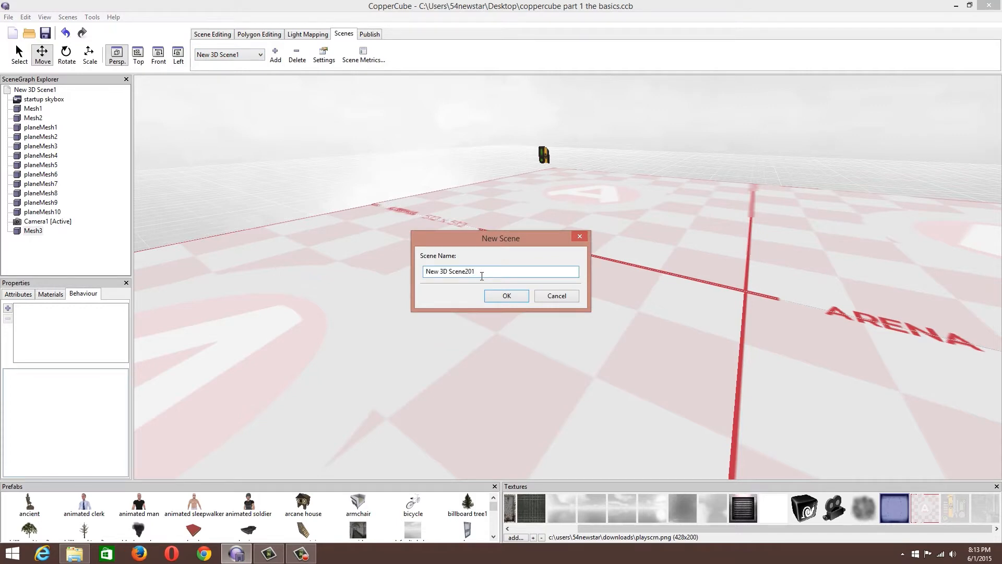
pyautogui.press('BackSpace')
pyautogui.press('BackSpace')
pyautogui.press('BackSpace')
pyautogui.write('01')
pyautogui.click(505, 300)
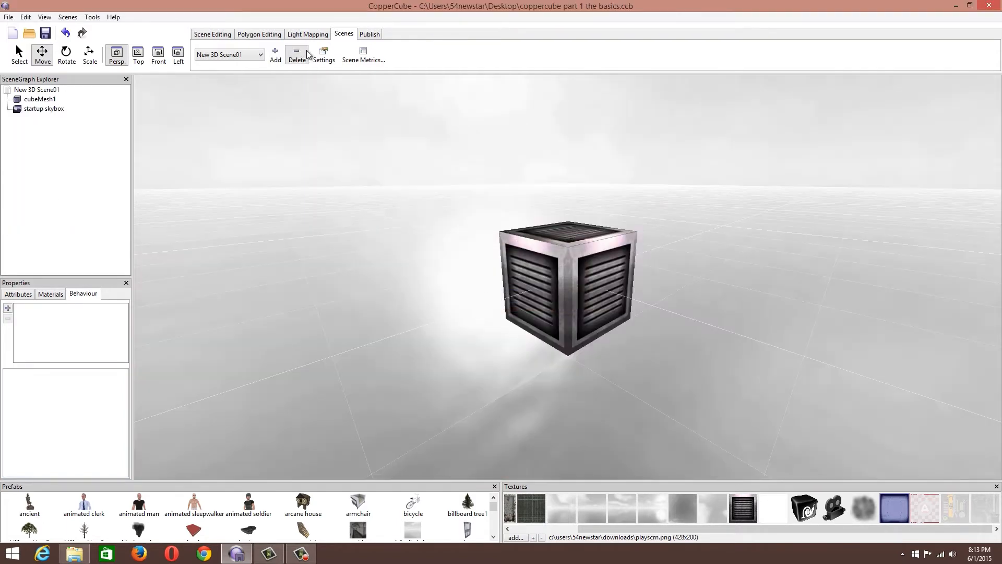
# Switch back to the arena scene and rename it "New 3D Scene02".
pyautogui.click(232, 54)
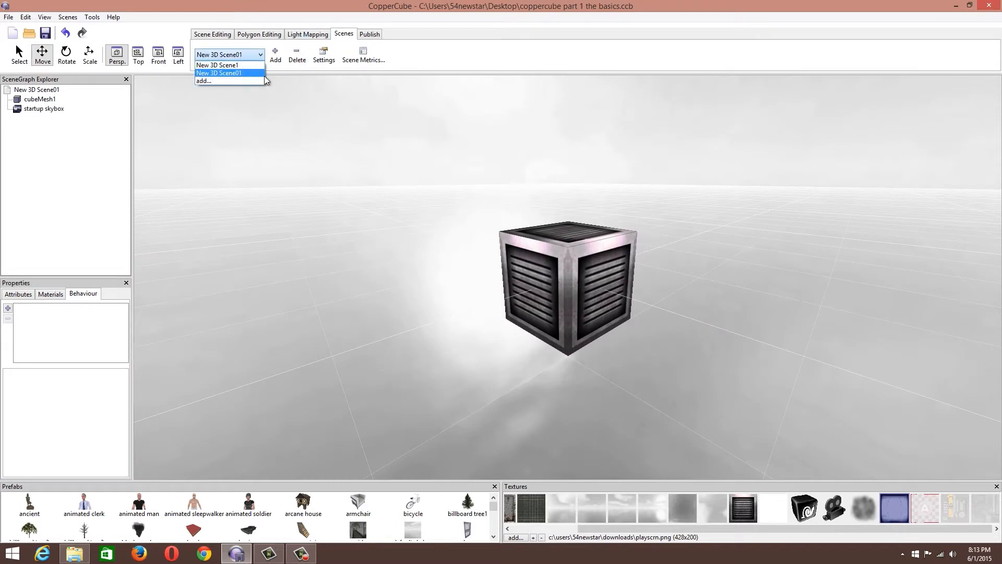
pyautogui.click(241, 66)
pyautogui.click(324, 55)
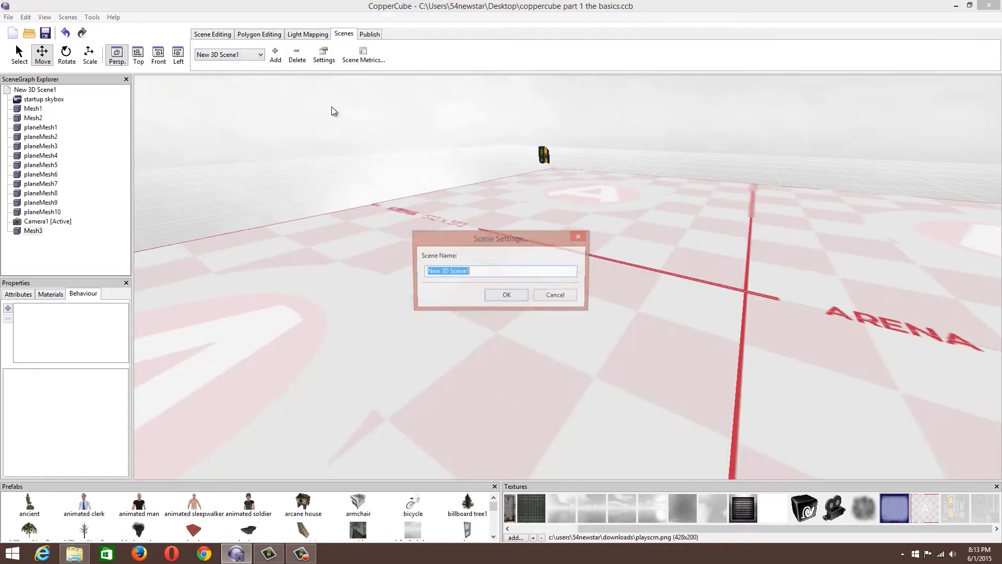
pyautogui.click(477, 270)
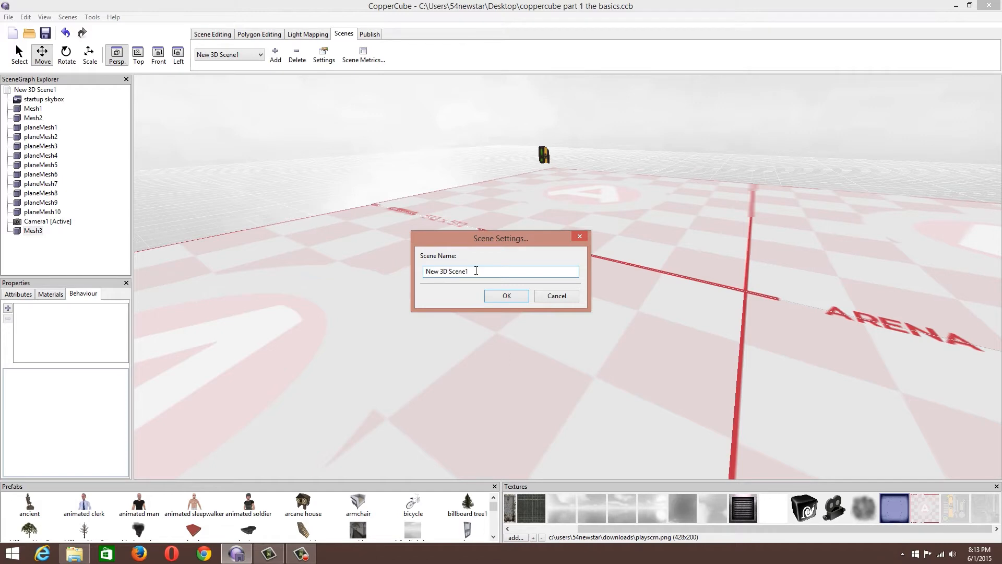
pyautogui.write('02')
pyautogui.click(504, 296)
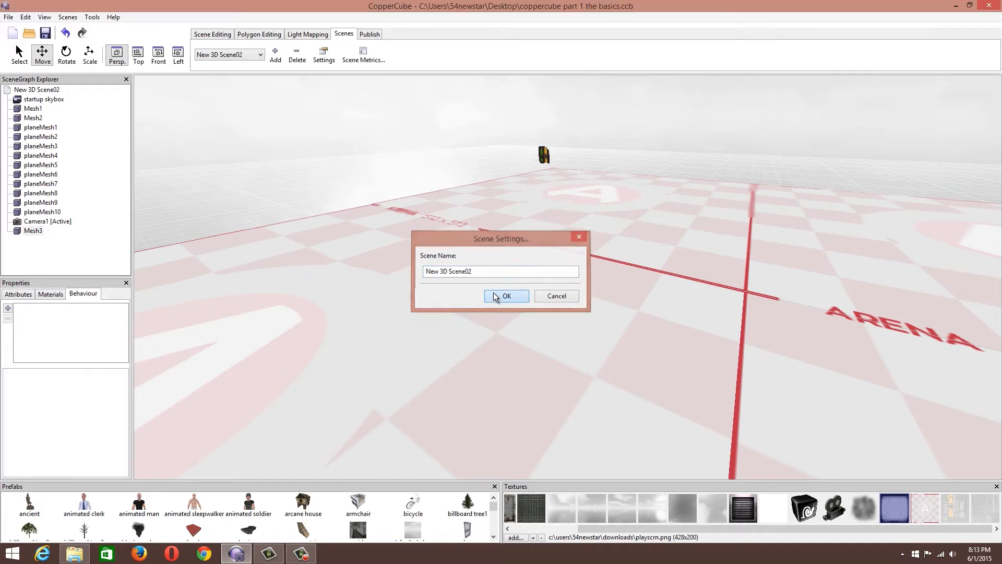
# Switch to New 3D Scene01 and delete its default cube, leaving the skybox in place.
pyautogui.click(258, 55)
pyautogui.click(247, 73)
pyautogui.click(243, 54)
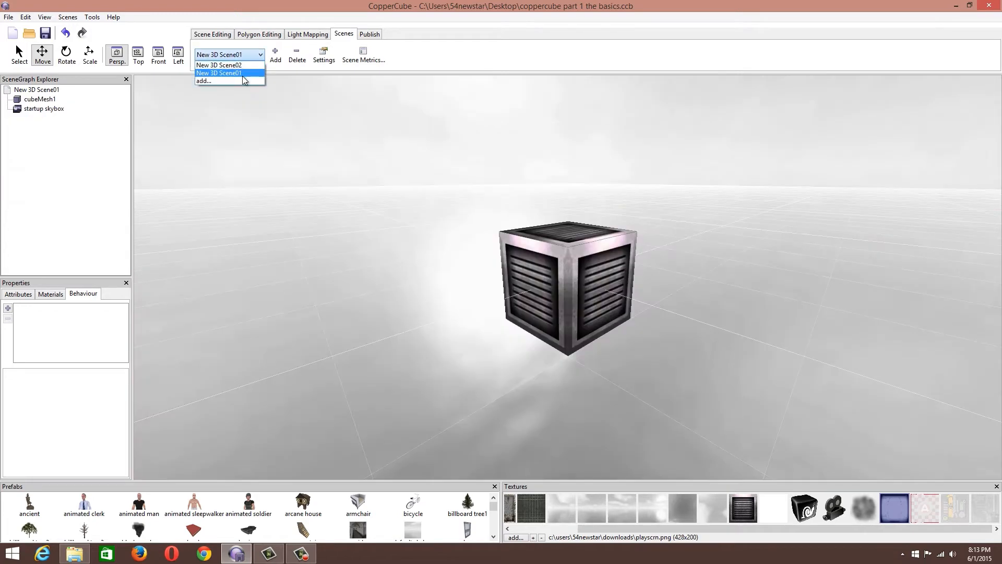
pyautogui.click(242, 73)
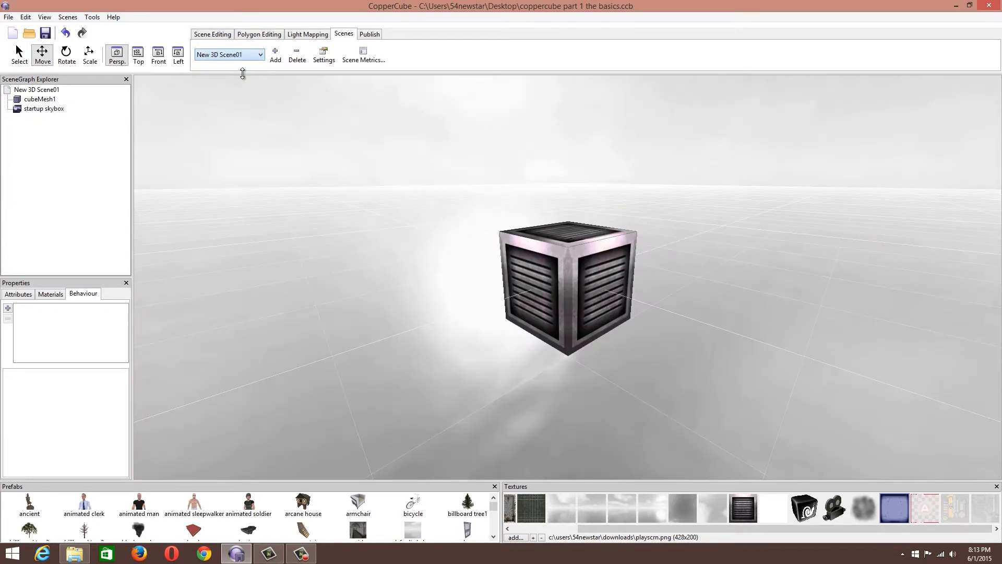
pyautogui.click(546, 319)
pyautogui.press('Delete')
pyautogui.moveTo(557, 218); pyautogui.dragTo(635, 257)
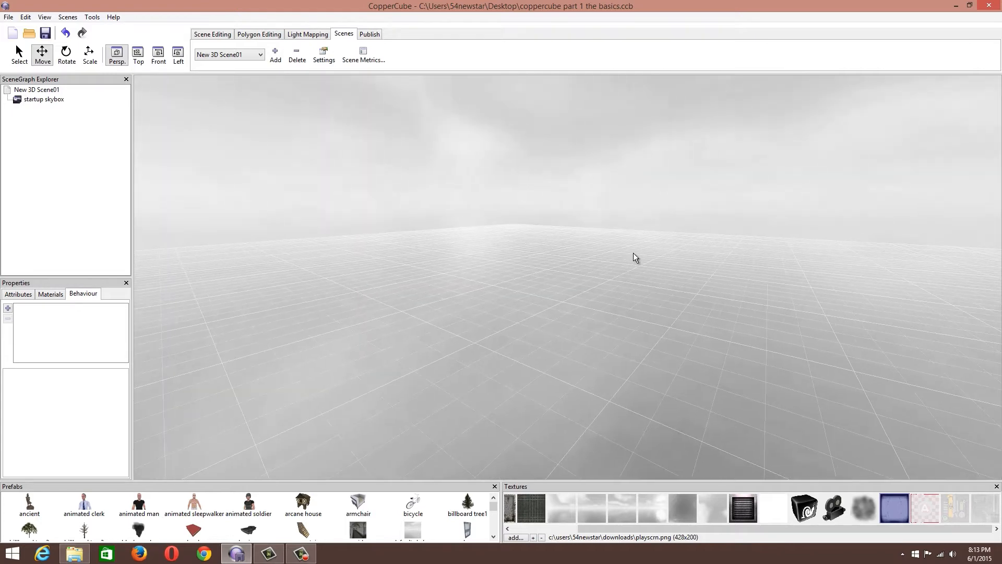
# Add a Simple Camera to the empty scene as the first active camera when the scene starts.
pyautogui.click(225, 36)
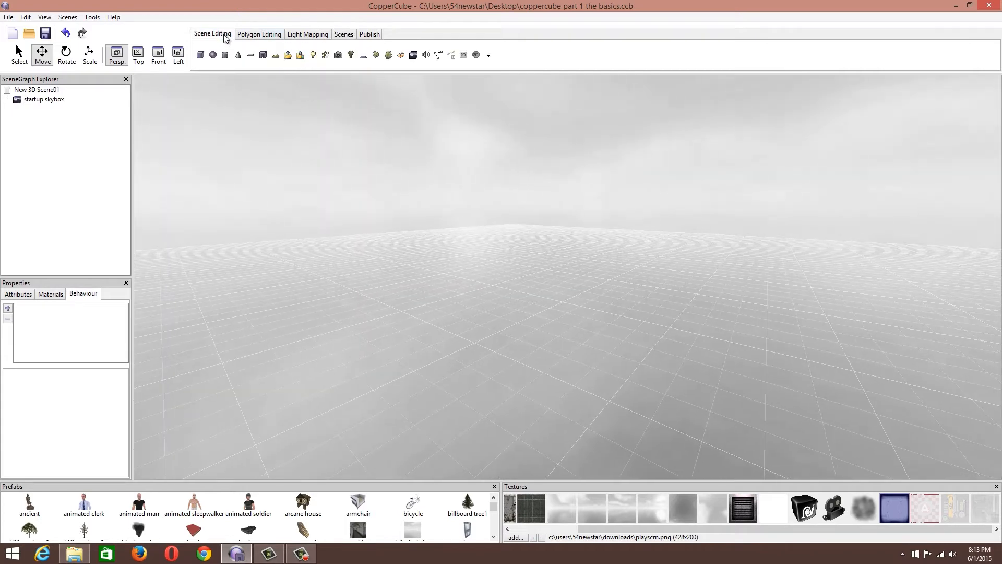
pyautogui.click(338, 55)
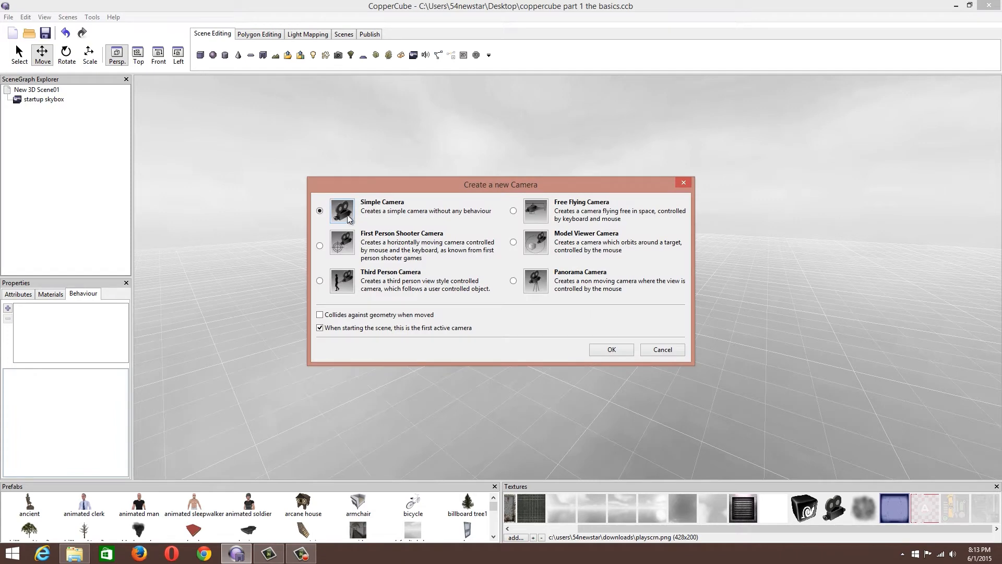
pyautogui.click(600, 350)
pyautogui.moveTo(590, 268); pyautogui.dragTo(357, 248)
pyautogui.scroll(4, 487, 268)
pyautogui.click(288, 311)
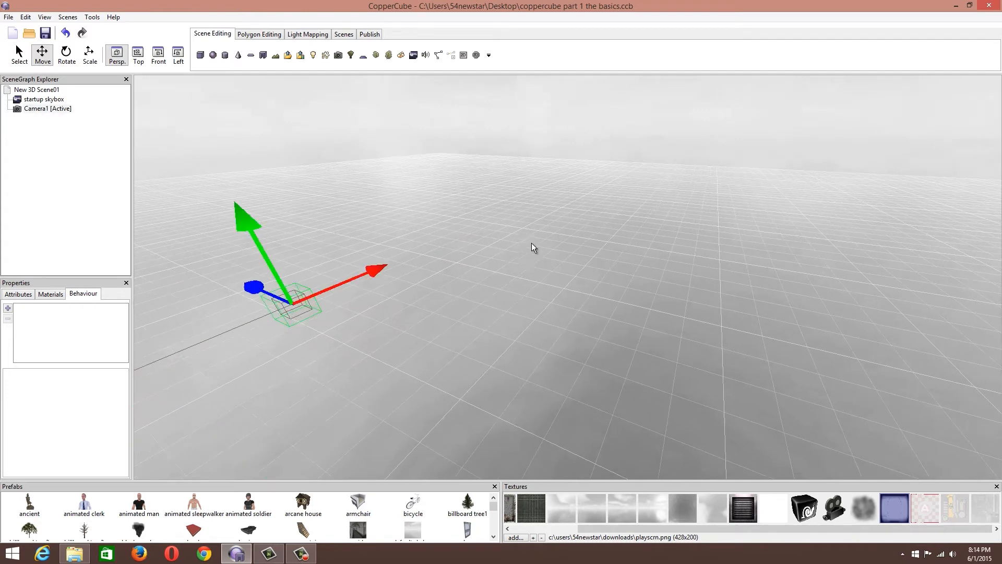
pyautogui.scroll(-3, 538, 240)
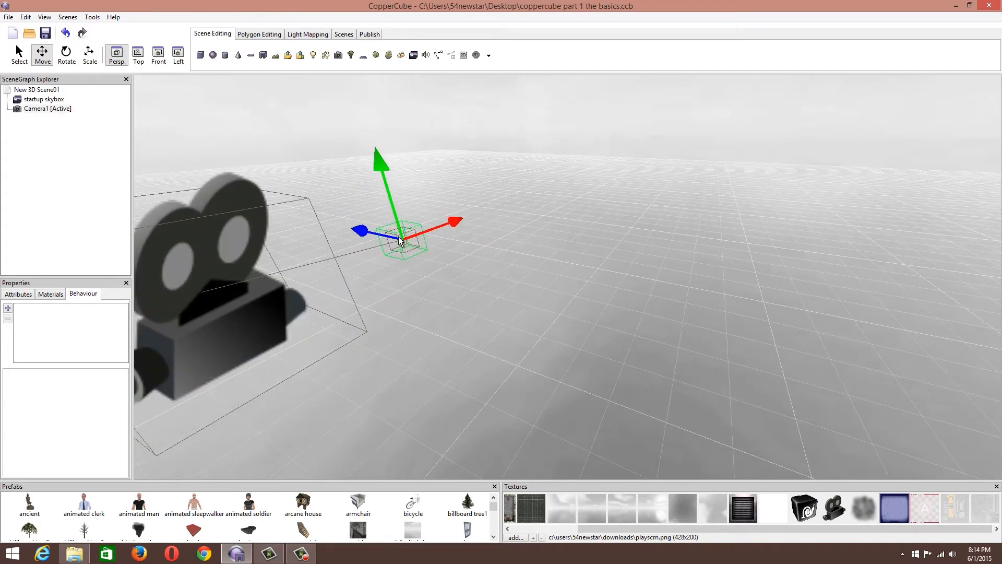
# Copy the camera's position into its Target attribute, setting the target to 18.498018, 38.165188, -10.240323.
pyautogui.click(29, 294)
pyautogui.click(216, 339)
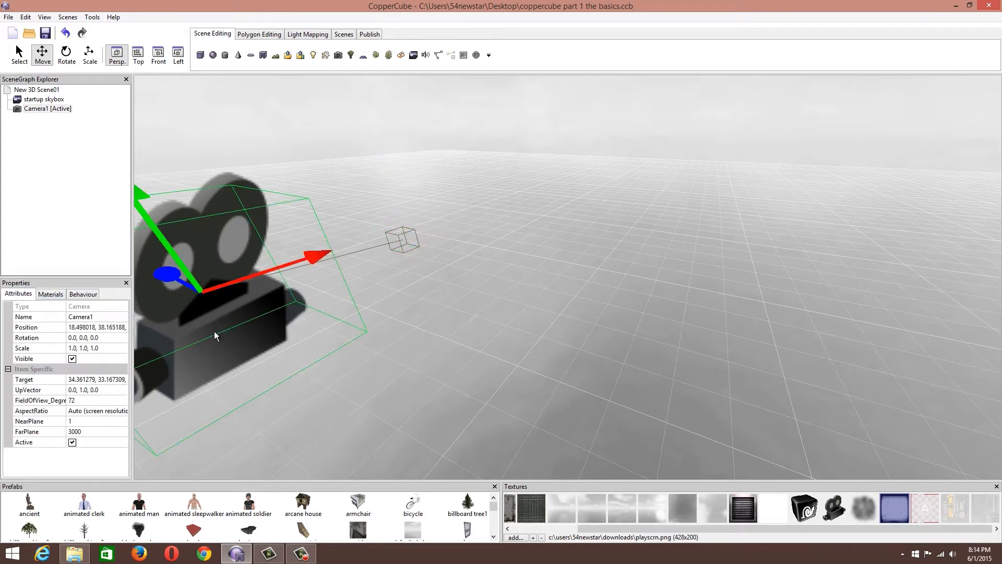
pyautogui.click(87, 327)
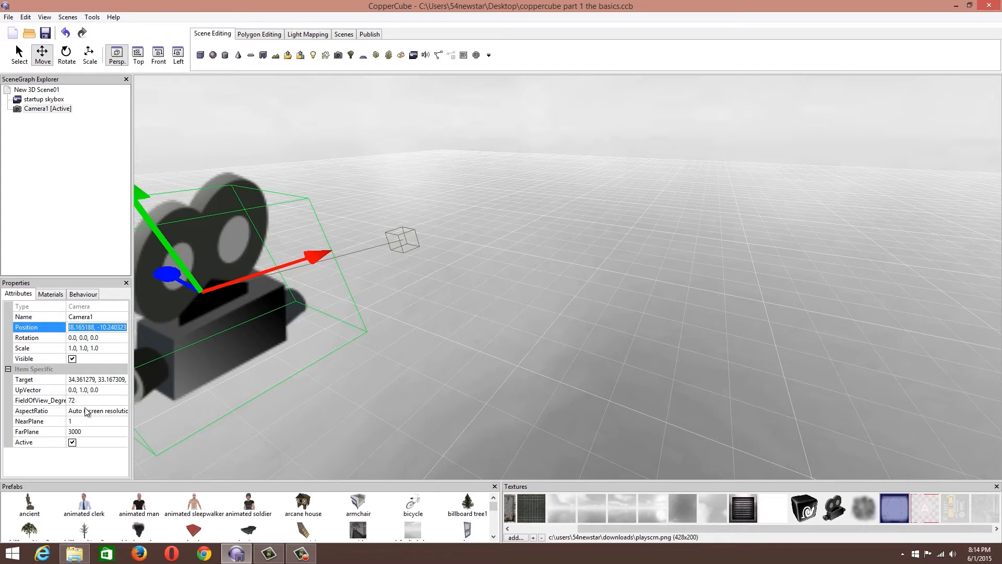
pyautogui.click(88, 380)
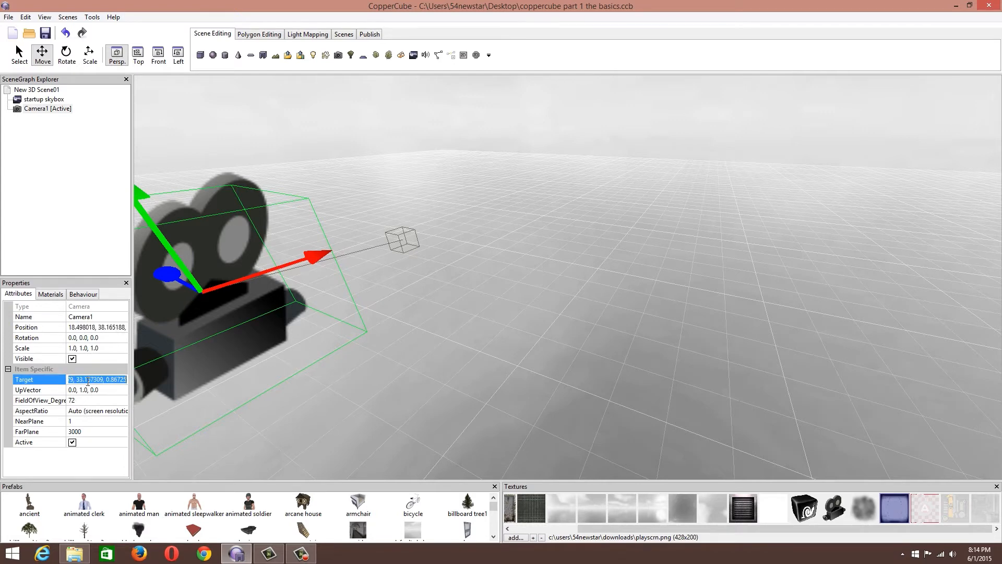
pyautogui.write('18.498018, 38.165188, -10.240323')
pyautogui.press('Return')
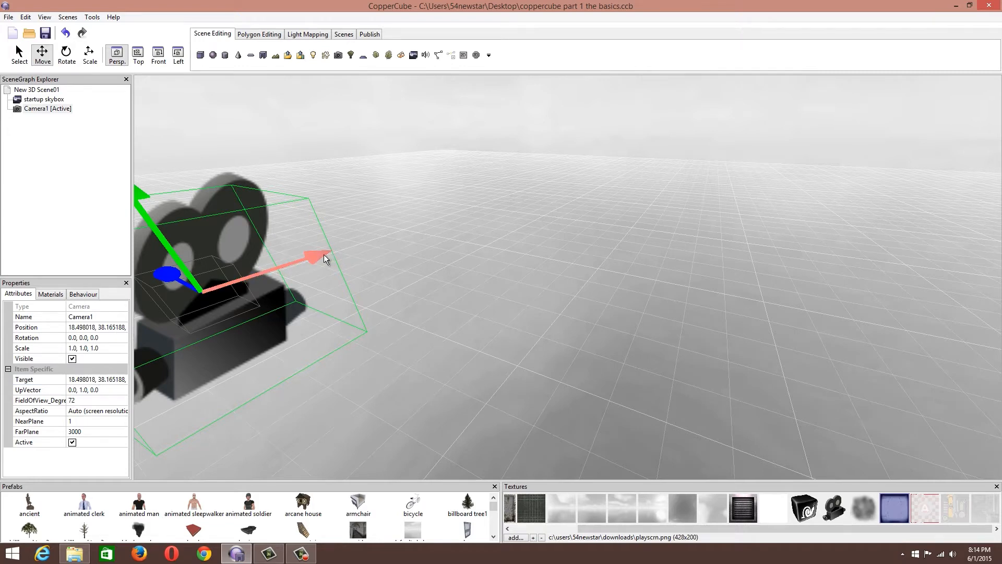
# Move the camera along the X axis to about 17.1 and pull its target out along X to about 35.7.
pyautogui.moveTo(324, 254); pyautogui.dragTo(249, 302)
pyautogui.moveTo(327, 249); pyautogui.dragTo(443, 218)
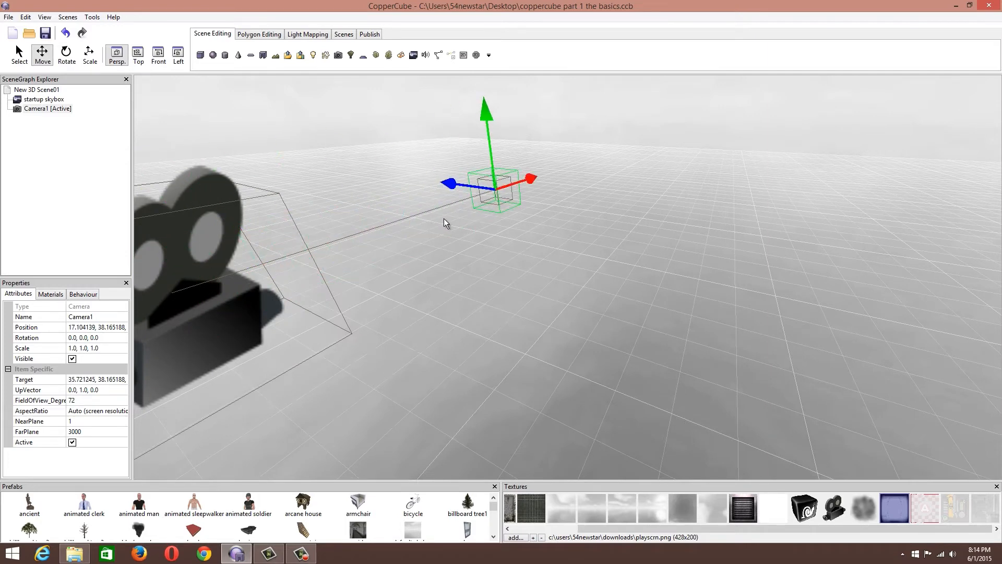
pyautogui.moveTo(362, 216); pyautogui.dragTo(372, 217, button='middle')
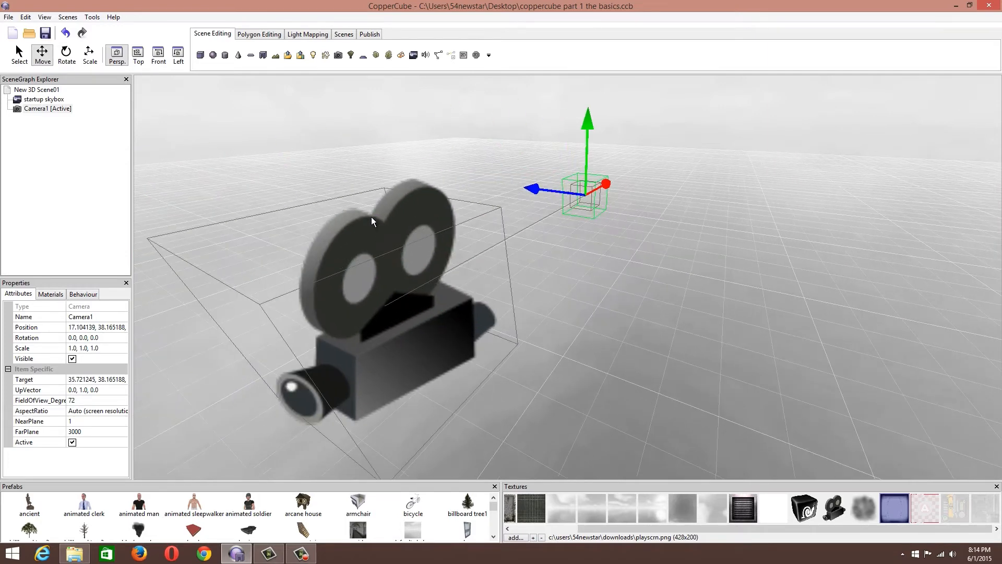
# Add a 2D overlay and move it to the viewport's upper-left corner, at about 1.8 percent X and 2.5 percent Y.
pyautogui.click(464, 57)
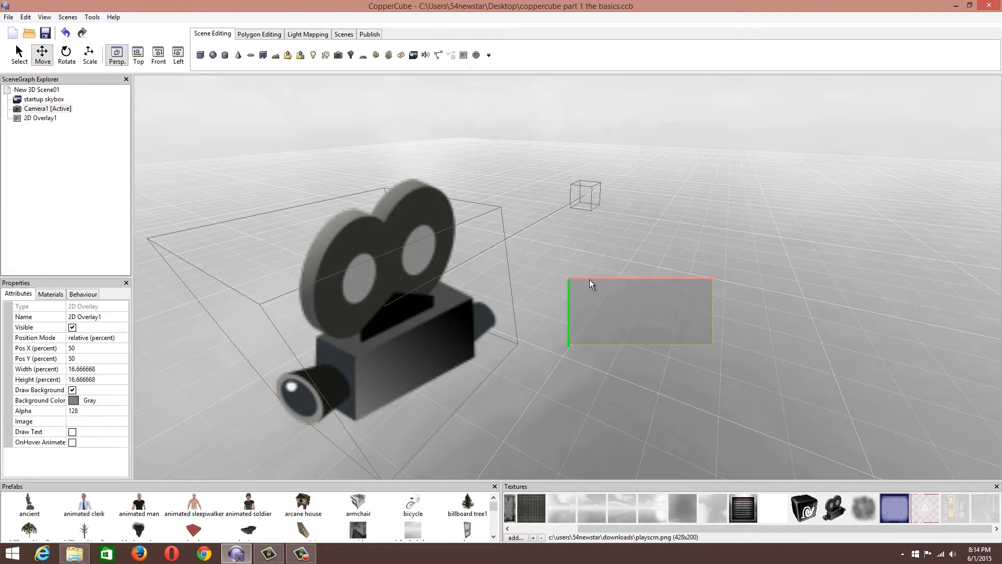
pyautogui.moveTo(589, 280); pyautogui.dragTo(173, 90)
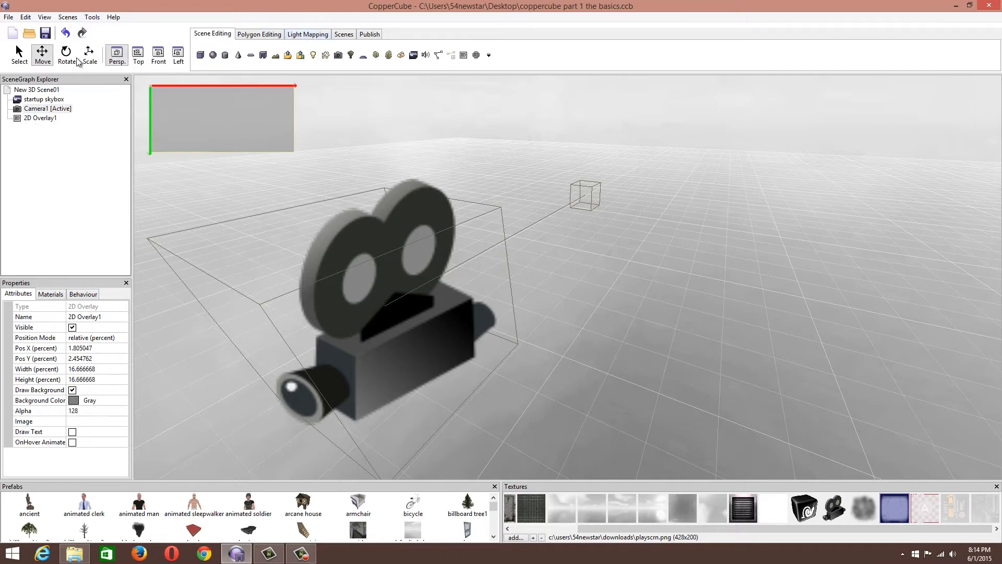
# Scale the 2D overlay to about 96 percent width and 91.5 percent height so it covers most of the viewport.
pyautogui.click(349, 36)
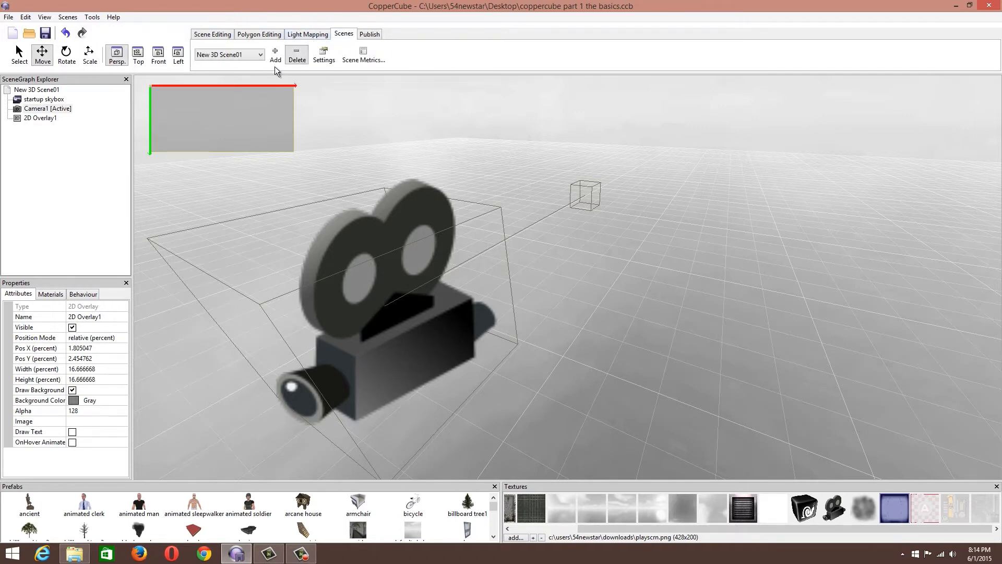
pyautogui.click(217, 36)
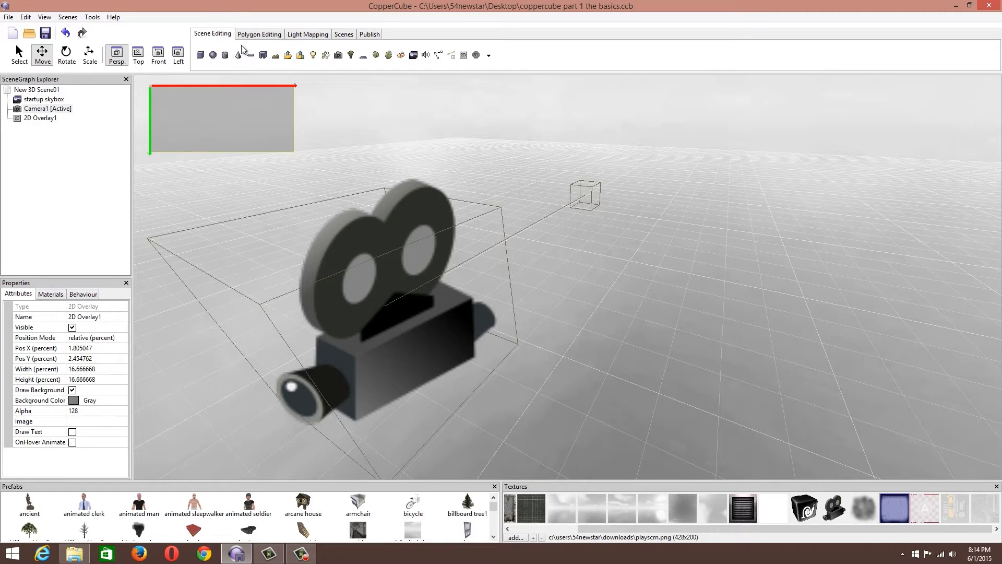
pyautogui.click(96, 59)
pyautogui.moveTo(252, 87); pyautogui.dragTo(939, 388)
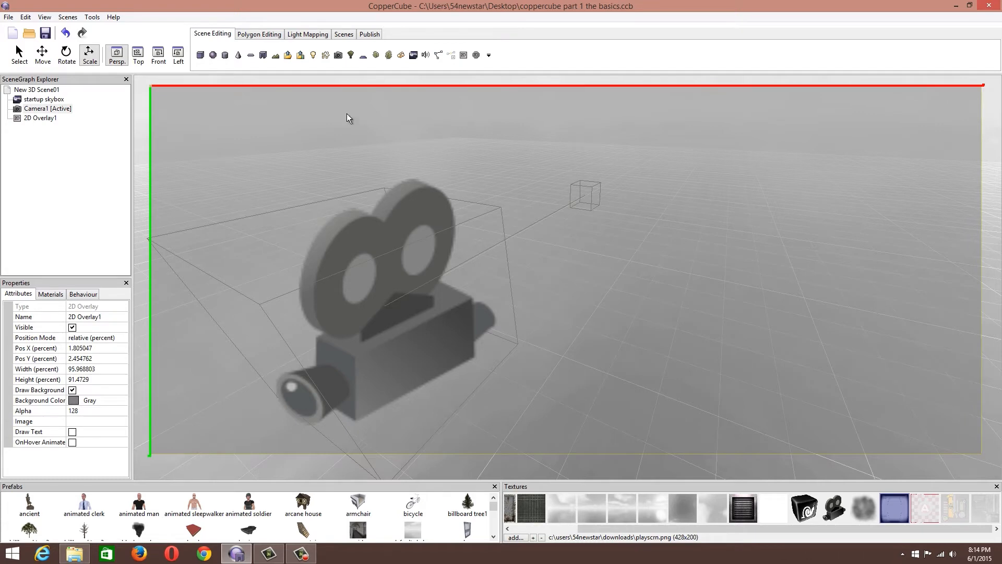
pyautogui.click(46, 294)
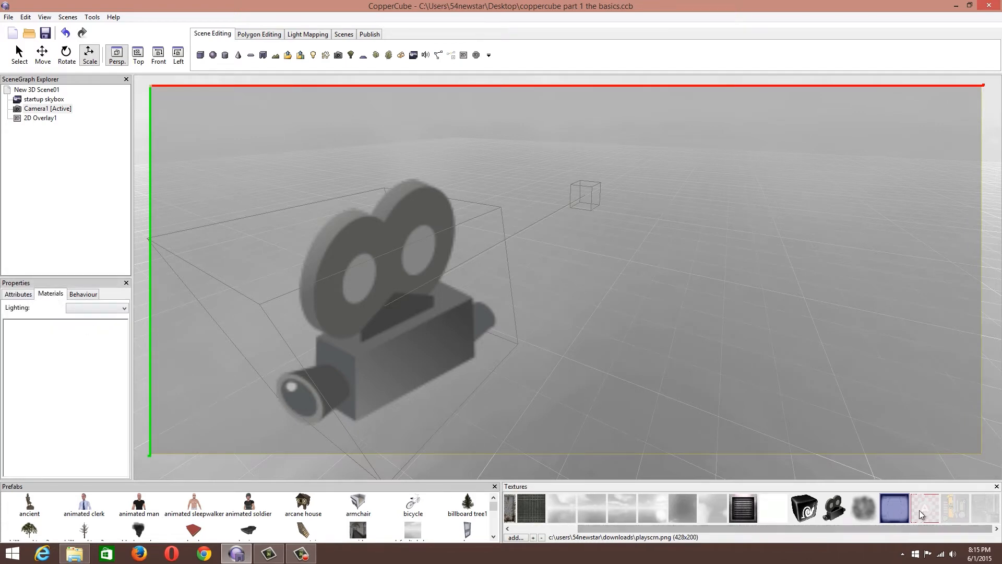
pyautogui.moveTo(955, 527); pyautogui.dragTo(922, 528)
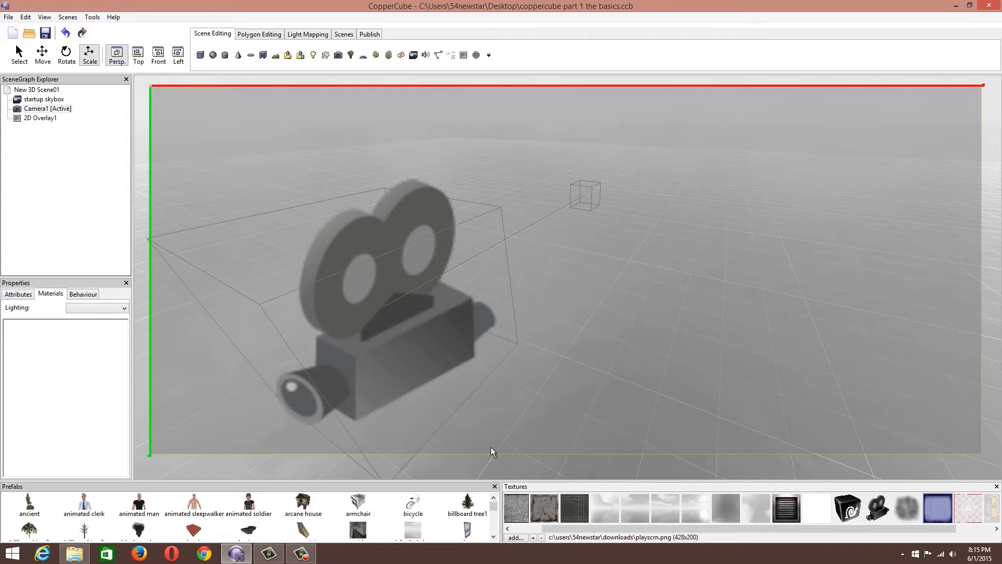
pyautogui.click(19, 295)
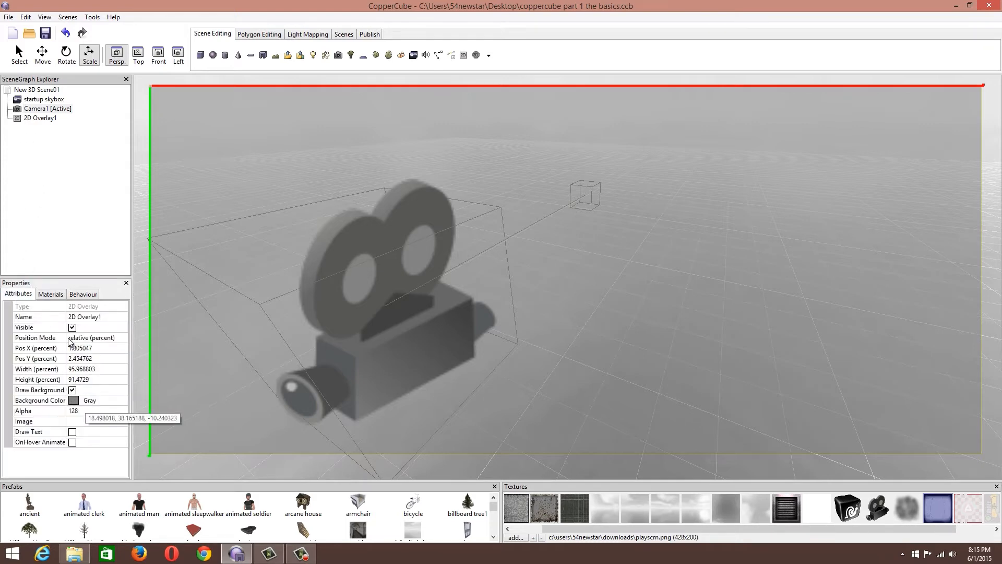
# Assign the playscrn.png texture as the image of the large 2D overlay.
pyautogui.click(74, 421)
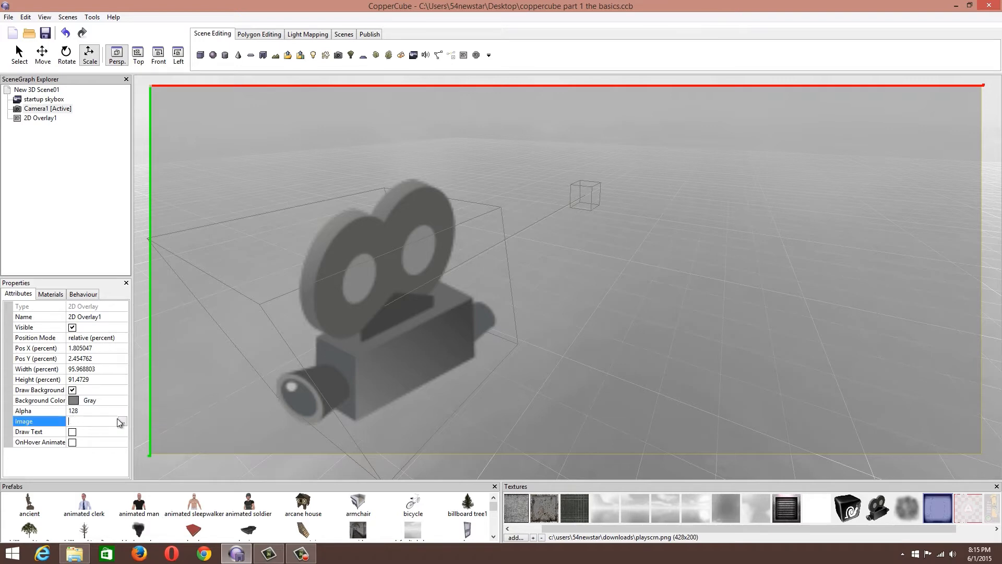
pyautogui.click(120, 422)
pyautogui.moveTo(40, 433); pyautogui.dragTo(173, 435)
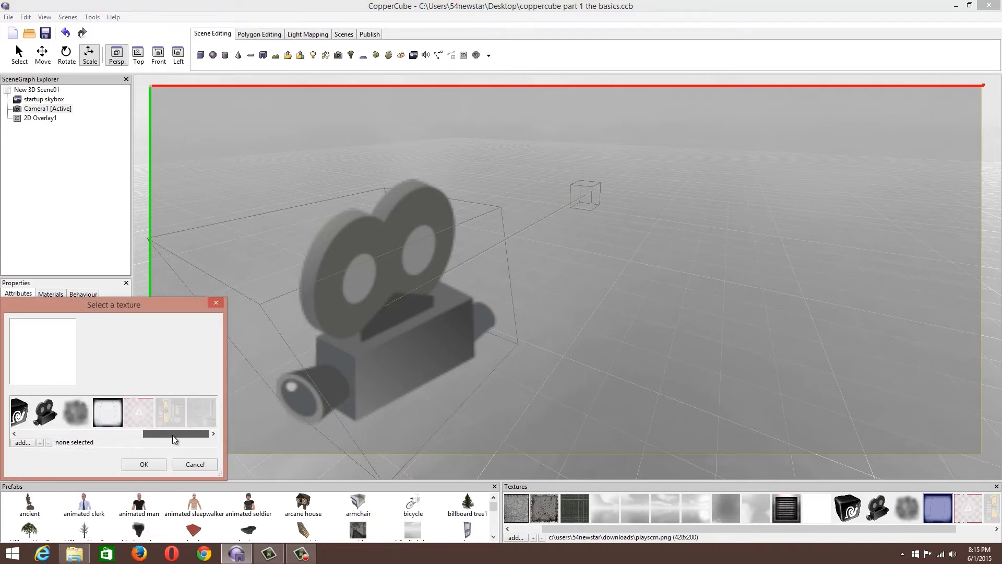
pyautogui.click(107, 415)
pyautogui.click(144, 465)
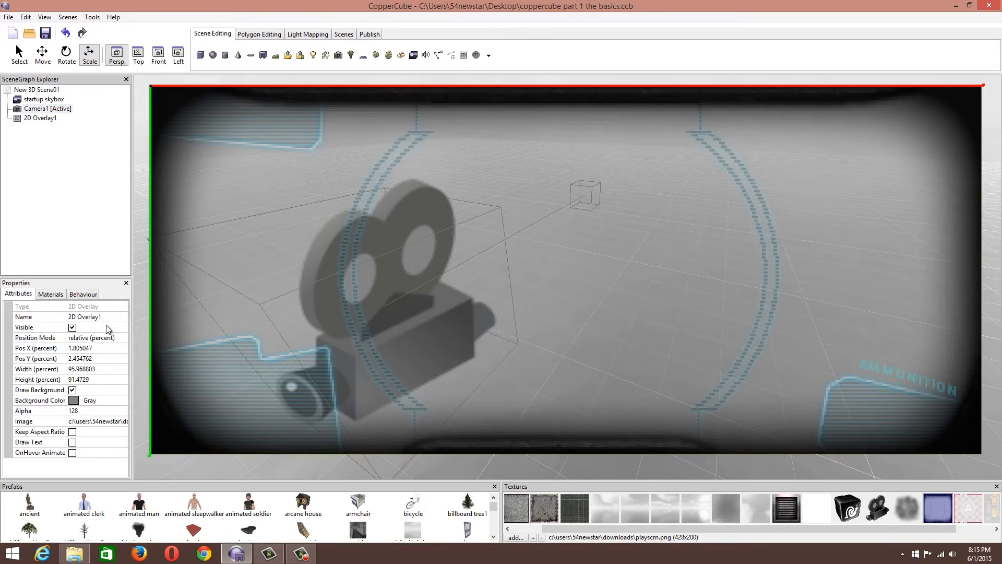
# Try the large 2D overlay without its drawn background and restore the background.
pyautogui.click(71, 403)
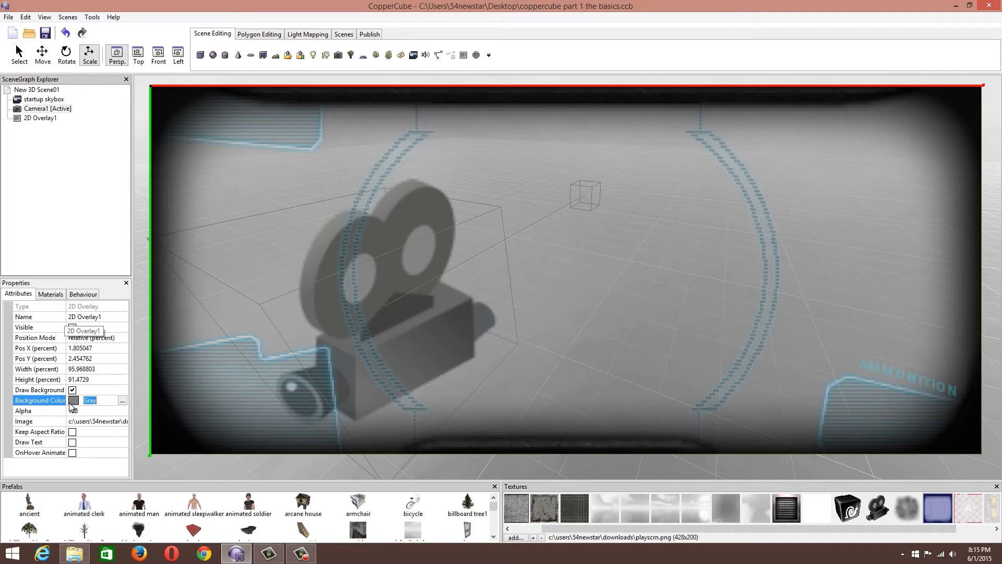
pyautogui.click(72, 390)
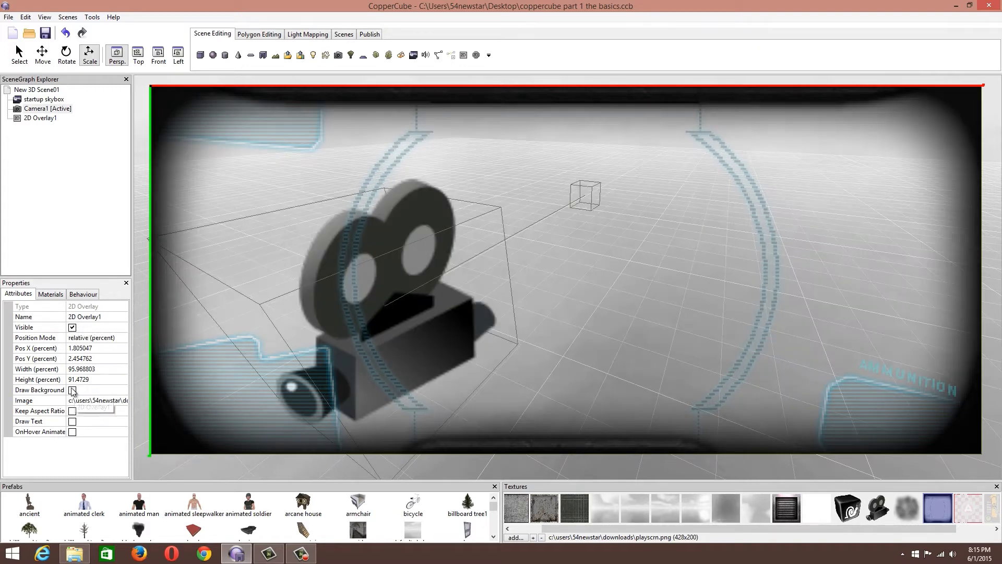
pyautogui.click(72, 390)
# Set the large 2D overlay's background color to a dark gray-green, RGB 67, 75, 61.
pyautogui.click(115, 400)
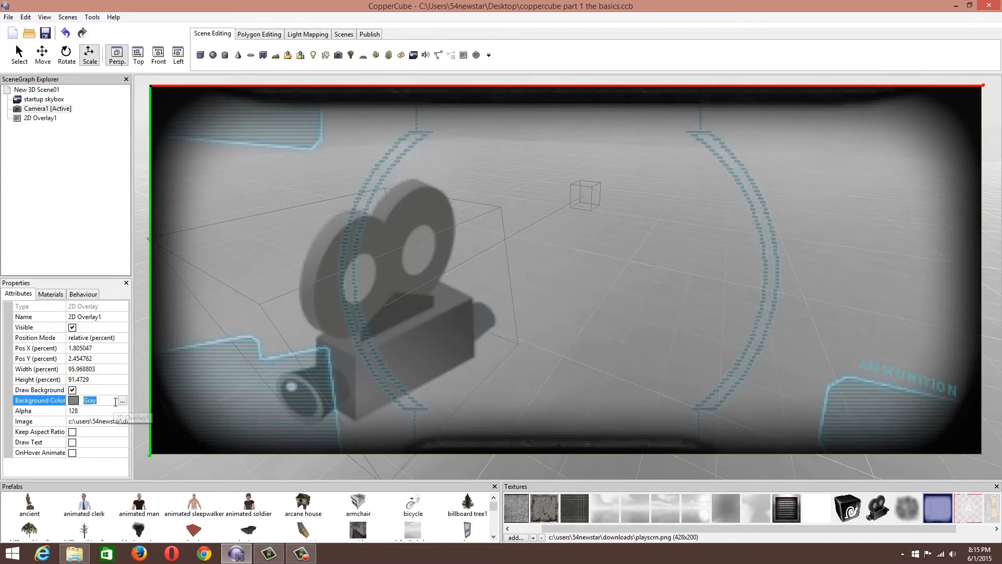
pyautogui.click(122, 401)
pyautogui.click(196, 95)
pyautogui.click(180, 99)
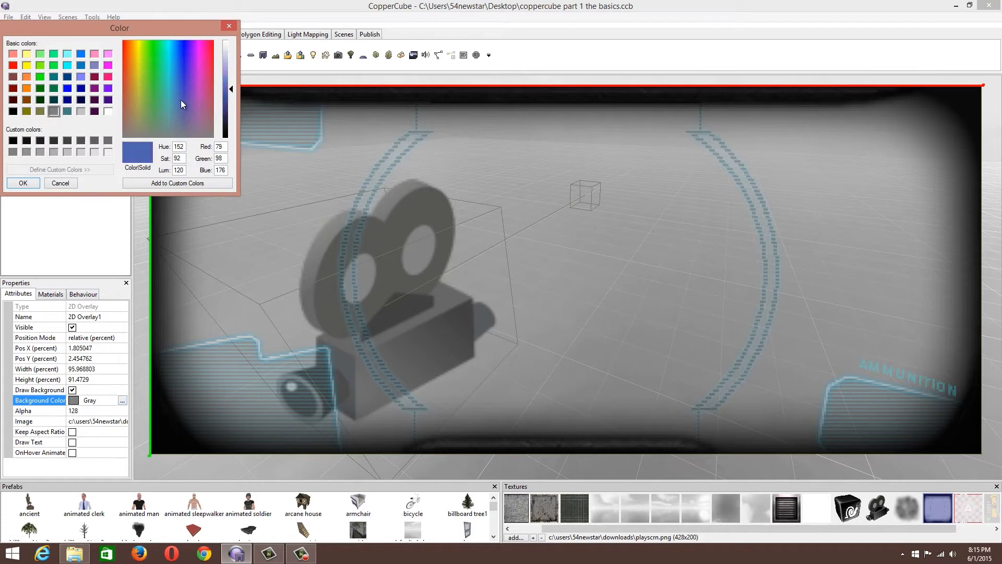
pyautogui.moveTo(181, 100); pyautogui.dragTo(147, 127)
pyautogui.click(229, 98)
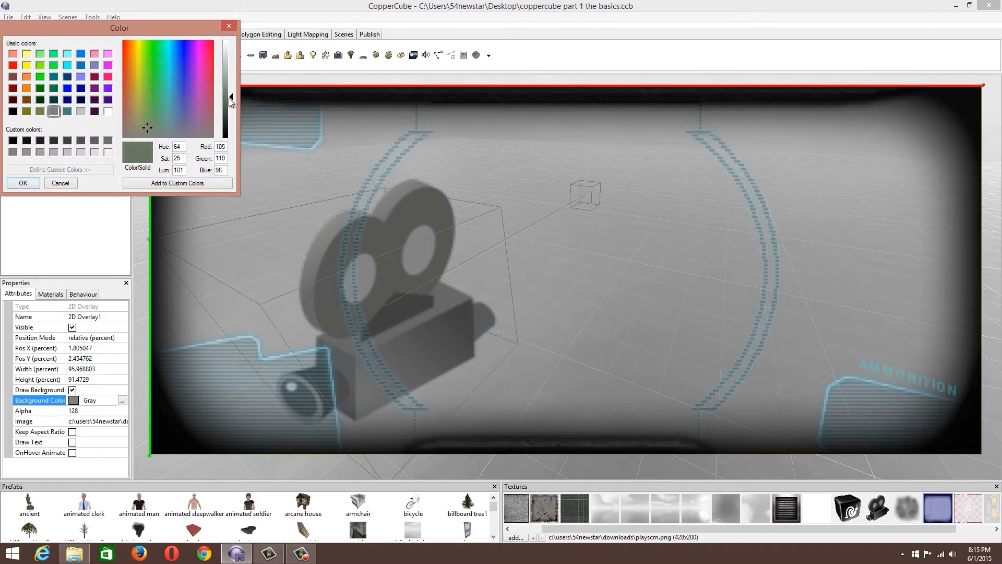
pyautogui.moveTo(229, 98); pyautogui.dragTo(230, 113)
pyautogui.click(23, 183)
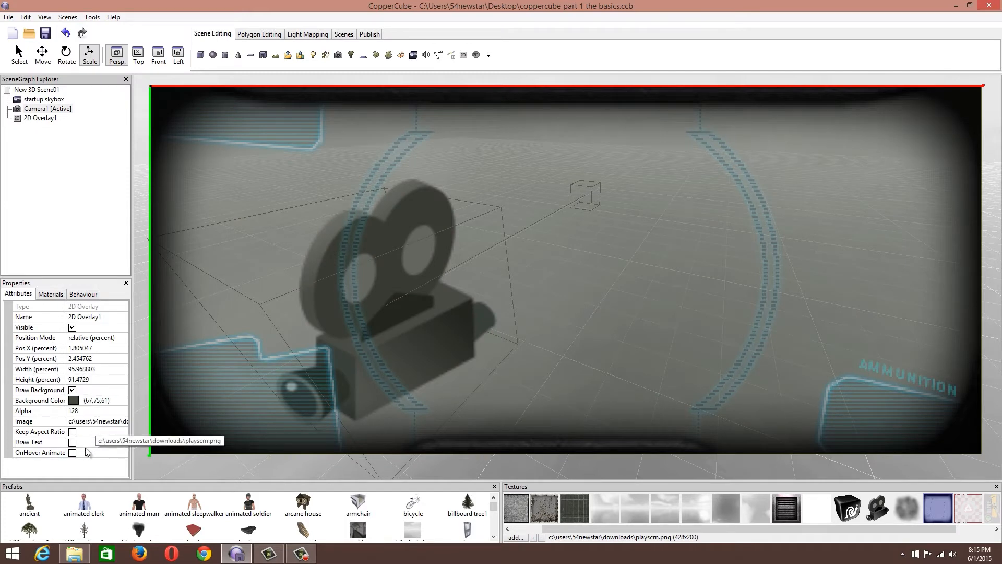
# Try the large overlay's Keep Aspect Ratio and OnHover Animate options, switching each one on and back off.
pyautogui.click(73, 432)
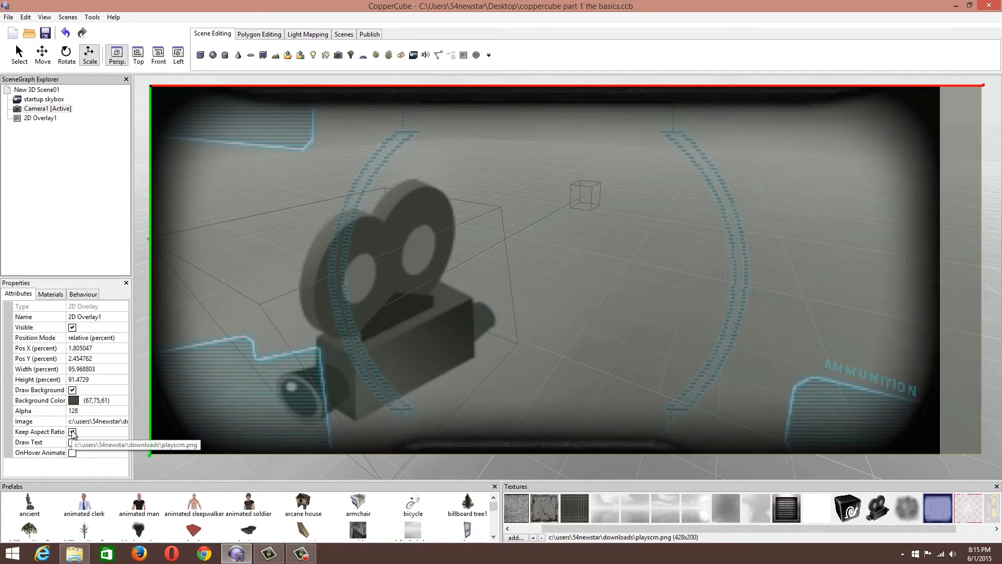
pyautogui.click(73, 432)
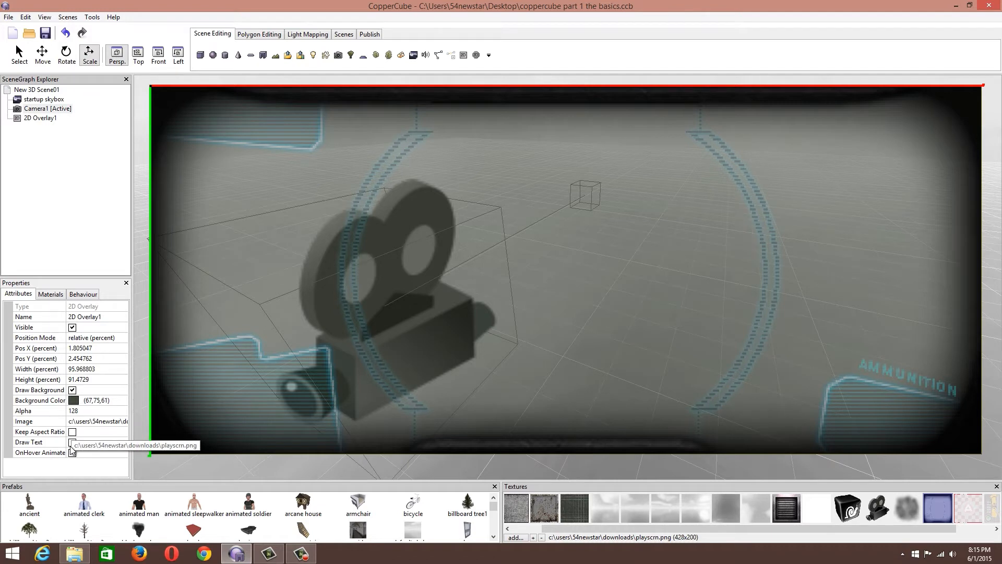
pyautogui.click(72, 452)
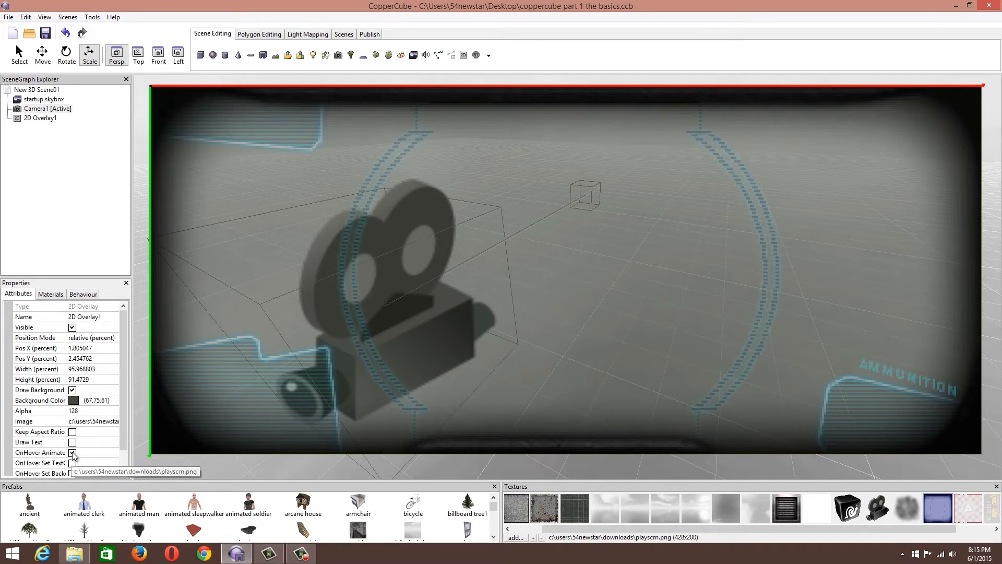
pyautogui.click(72, 453)
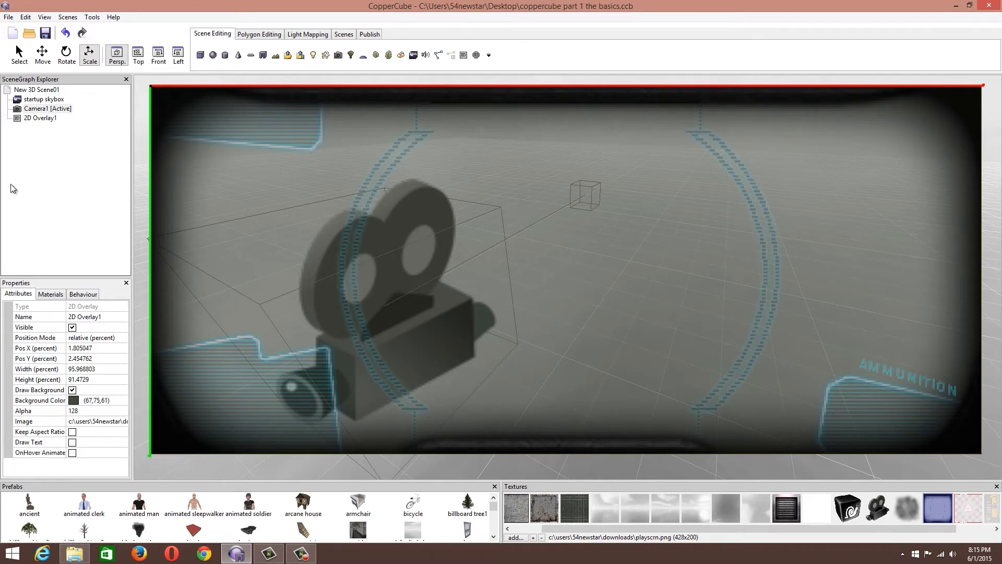
# Add a second 2D overlay at about 37.8 percent X and 27.9 percent Y, sized about 21.8 by 16.4 percent, and keep it selected.
pyautogui.click(347, 35)
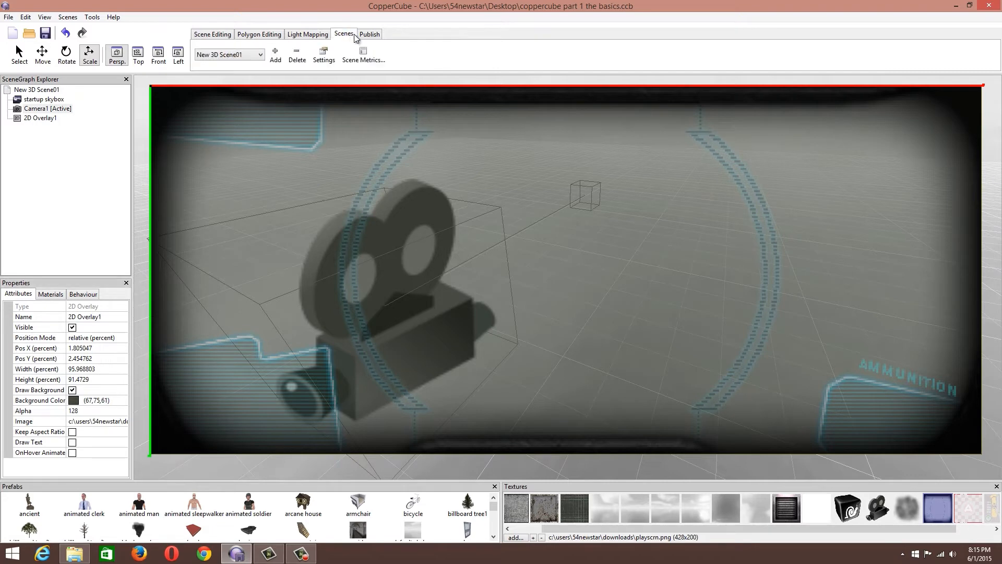
pyautogui.click(207, 34)
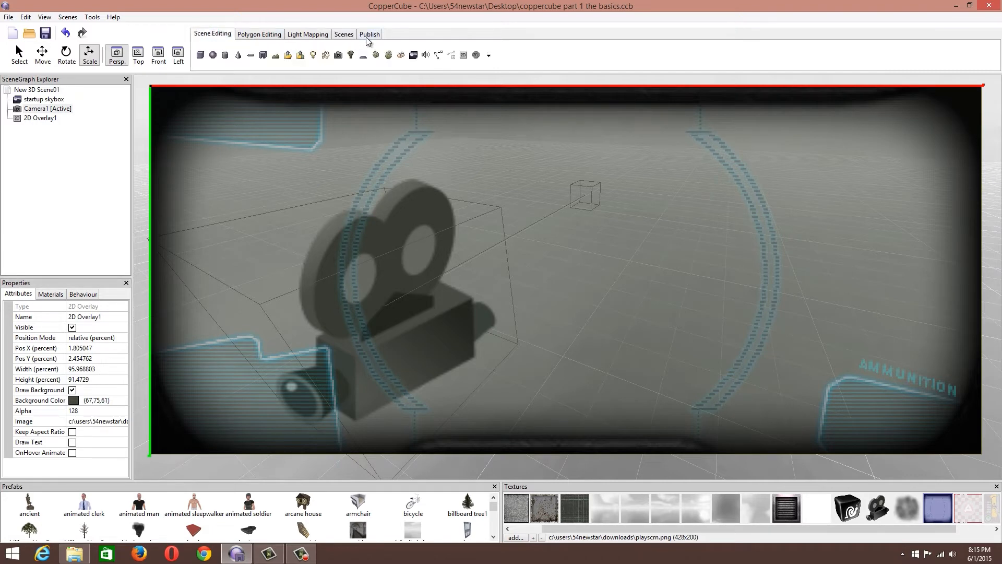
pyautogui.click(461, 58)
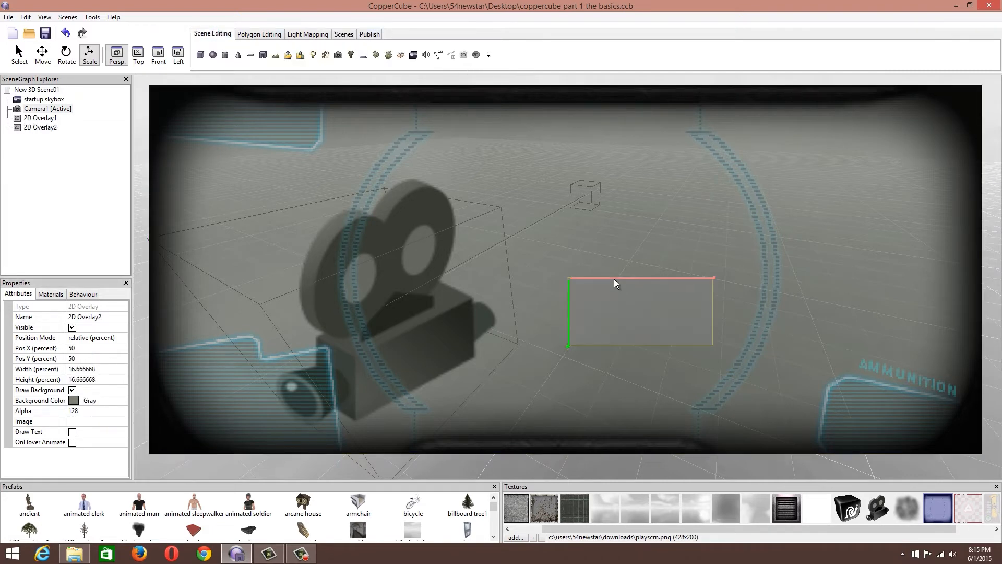
pyautogui.moveTo(614, 279); pyautogui.dragTo(501, 182)
pyautogui.click(43, 53)
pyautogui.click(467, 213)
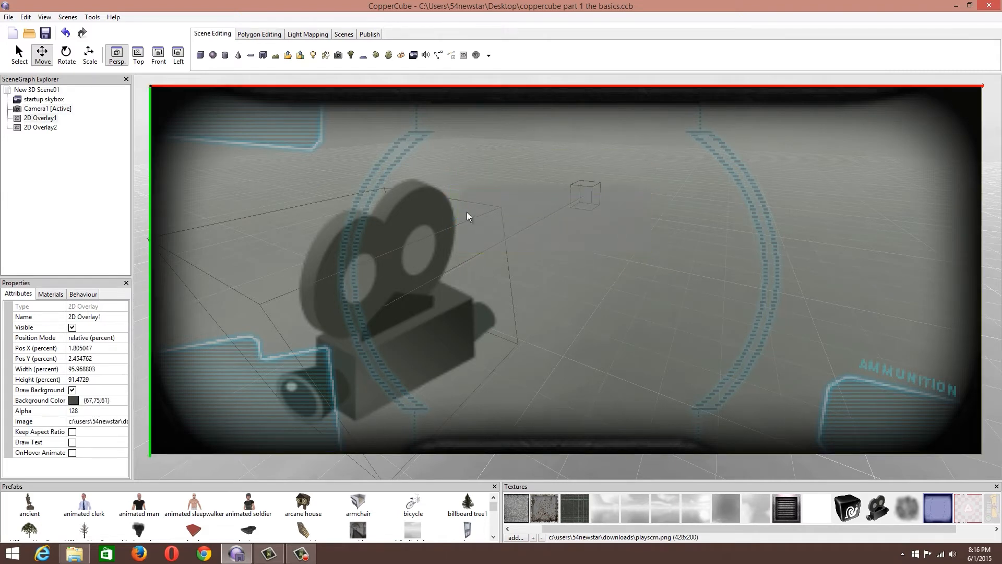
pyautogui.click(44, 126)
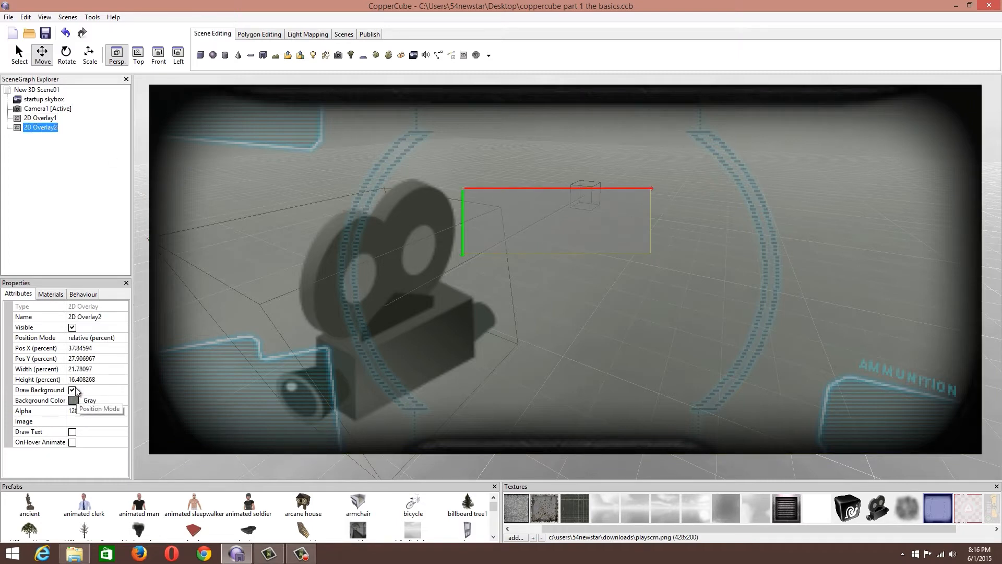
# Set the second 2D overlay's background color to red.
pyautogui.click(83, 421)
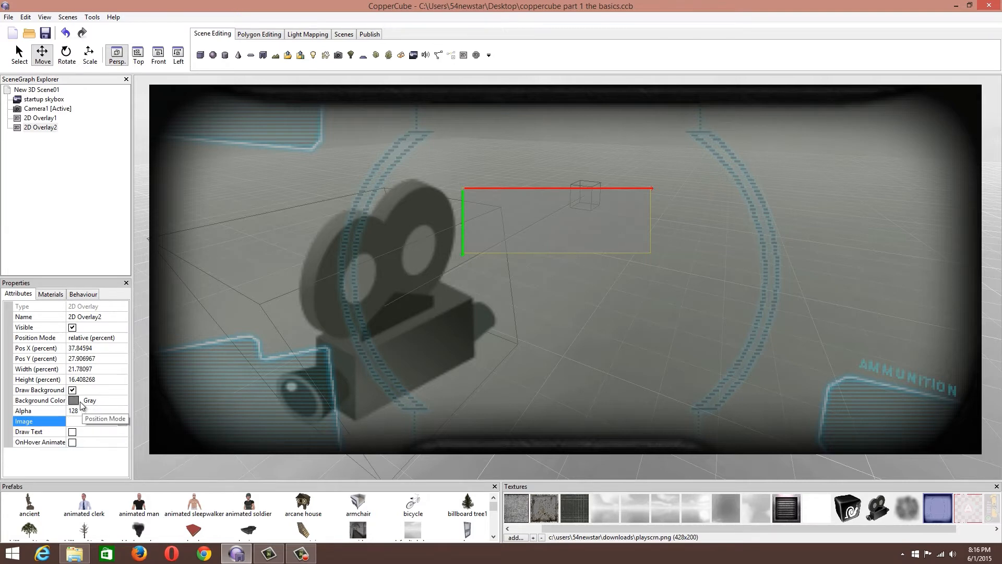
pyautogui.click(87, 401)
pyautogui.click(122, 400)
pyautogui.moveTo(135, 105); pyautogui.dragTo(103, 46)
pyautogui.click(22, 184)
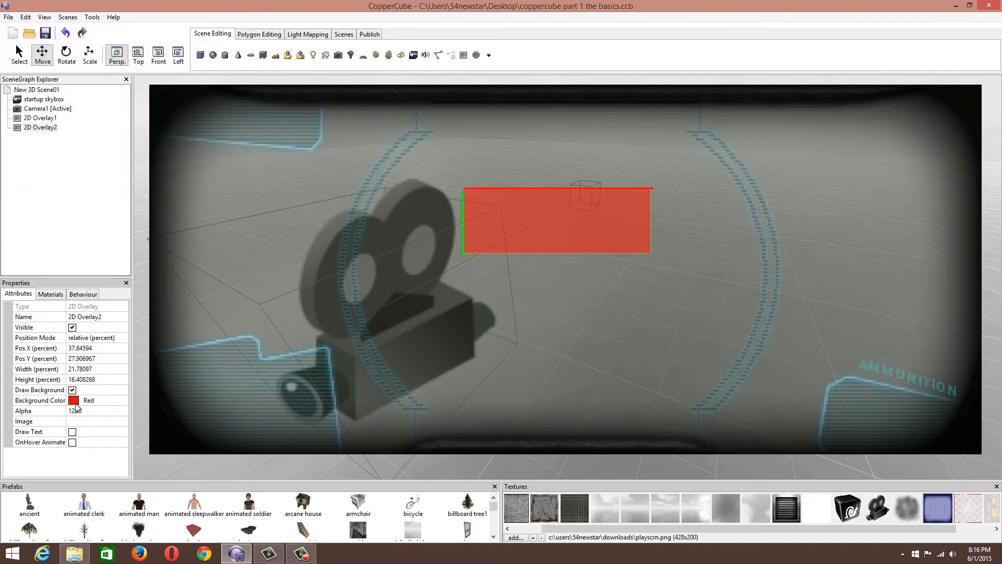
# Enable text drawing on the red overlay and set its text to "Start New".
pyautogui.click(73, 432)
pyautogui.click(80, 442)
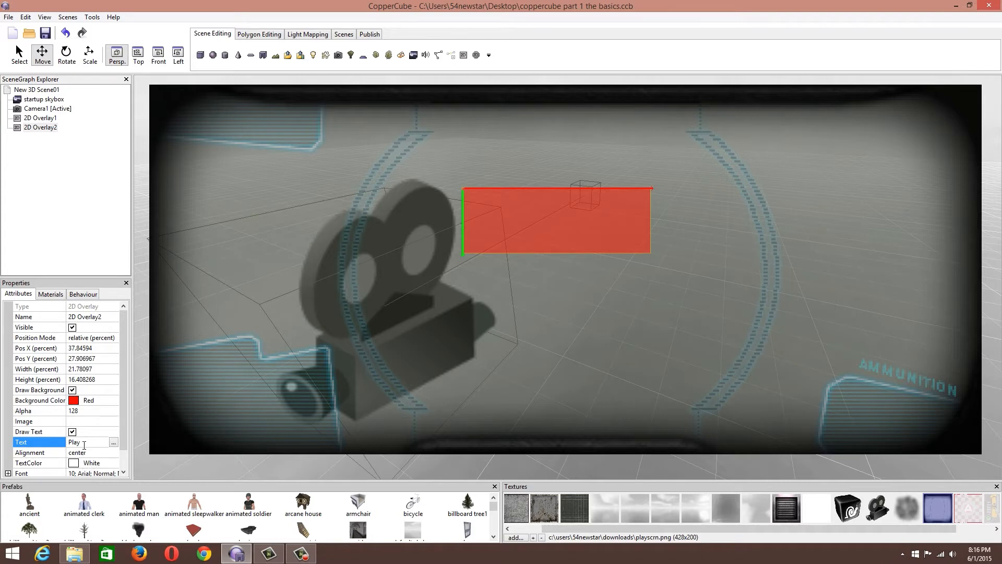
pyautogui.write('Start New')
pyautogui.click(124, 471)
pyautogui.click(124, 472)
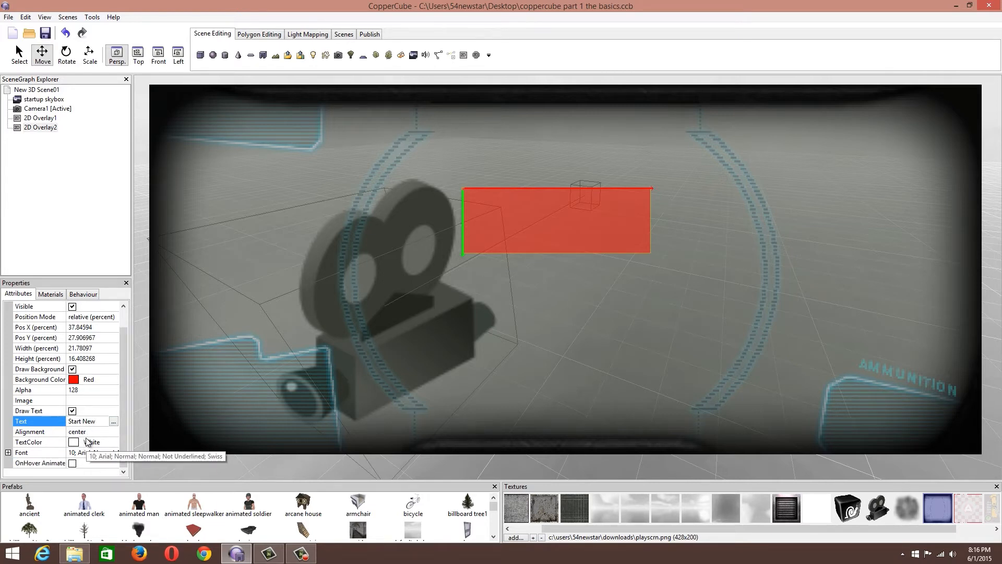
pyautogui.press('Return')
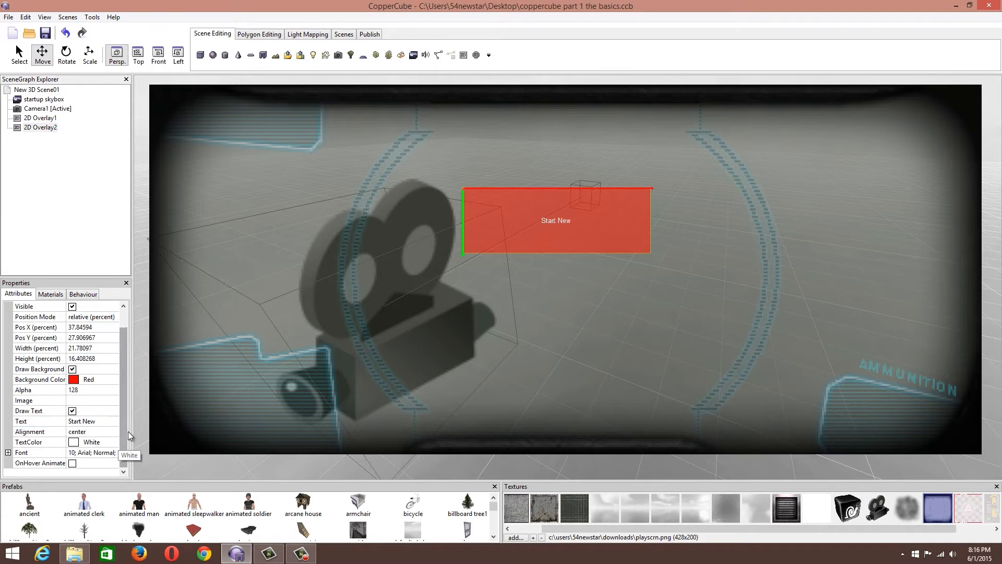
# Open the font settings of the "Start New" overlay and look through the installed fonts down to the KenPixel family.
pyautogui.click(116, 452)
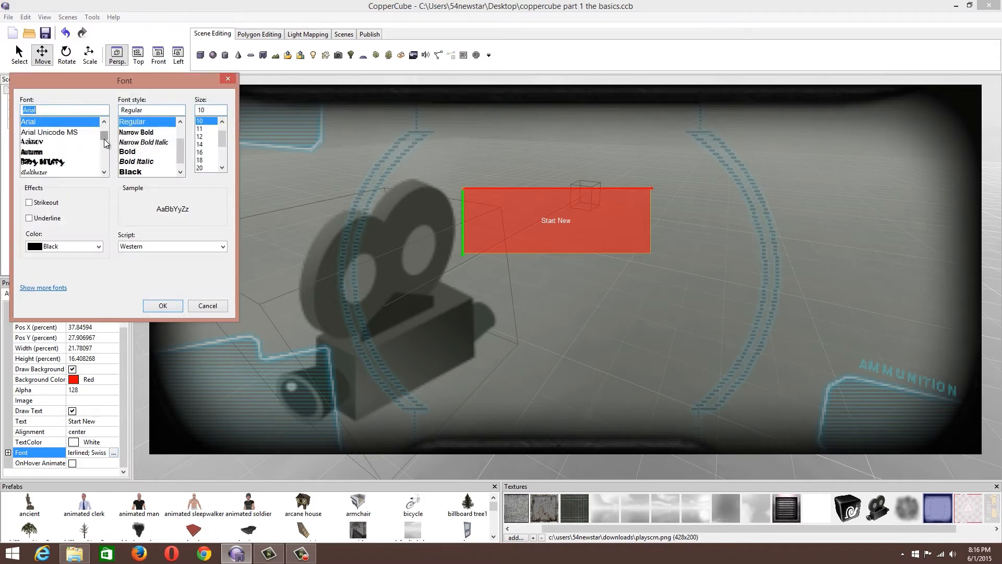
pyautogui.moveTo(105, 140); pyautogui.dragTo(101, 159)
pyautogui.click(105, 121)
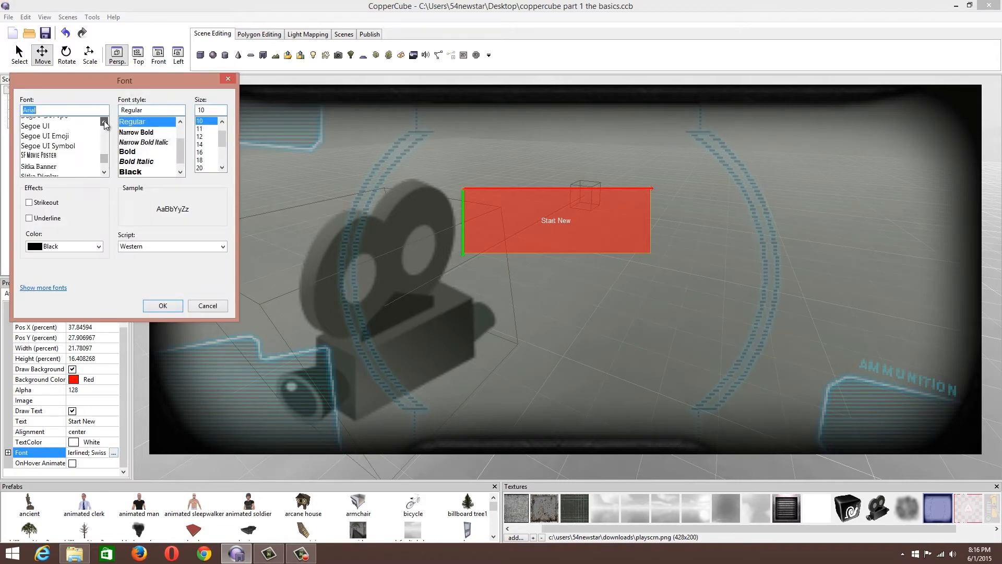
pyautogui.moveTo(104, 122)
pyautogui.mouseDown()
pyautogui.moveTo(104, 154)
pyautogui.moveTo(104, 139)
pyautogui.mouseUp()
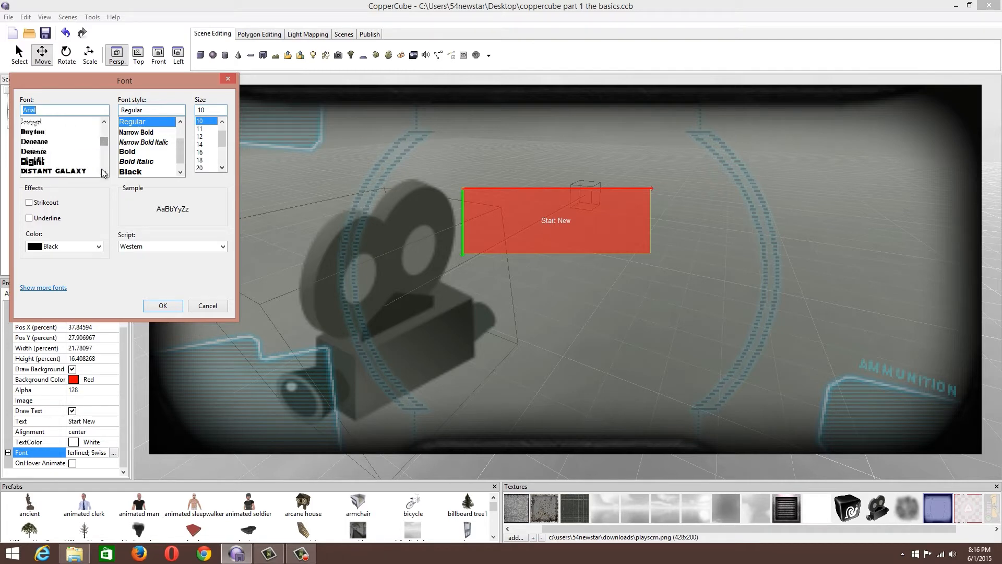
pyautogui.click(104, 172)
pyautogui.click(104, 172)
pyautogui.click(104, 173)
pyautogui.click(104, 172)
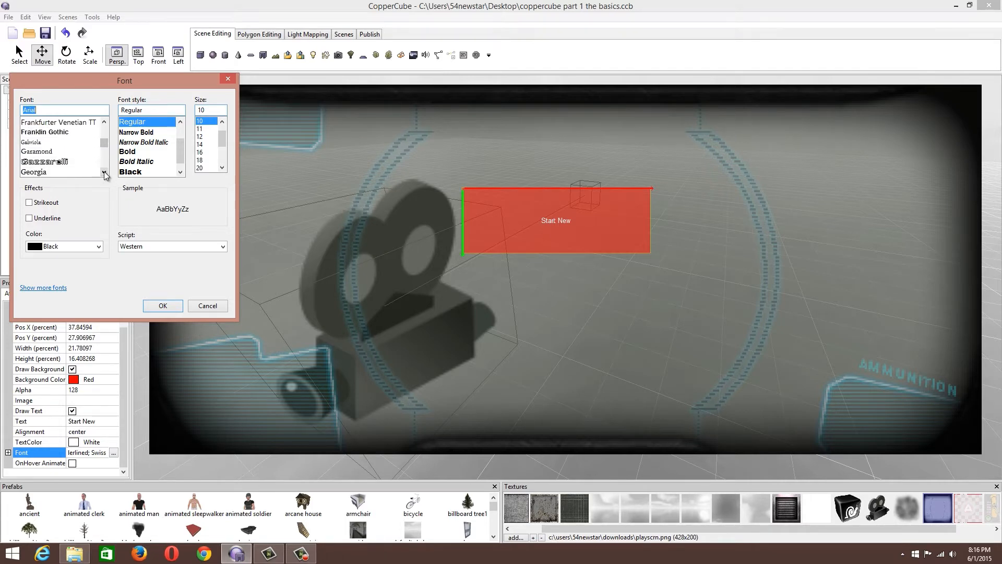
pyautogui.click(104, 172)
pyautogui.click(104, 173)
pyautogui.click(105, 172)
pyautogui.click(104, 172)
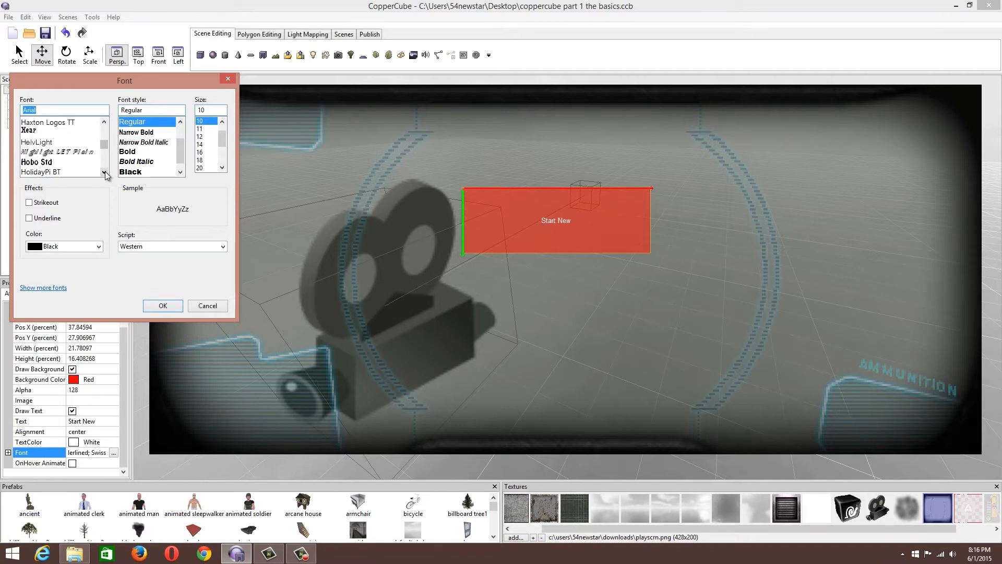
pyautogui.click(104, 172)
pyautogui.click(104, 173)
pyautogui.click(105, 172)
pyautogui.click(104, 172)
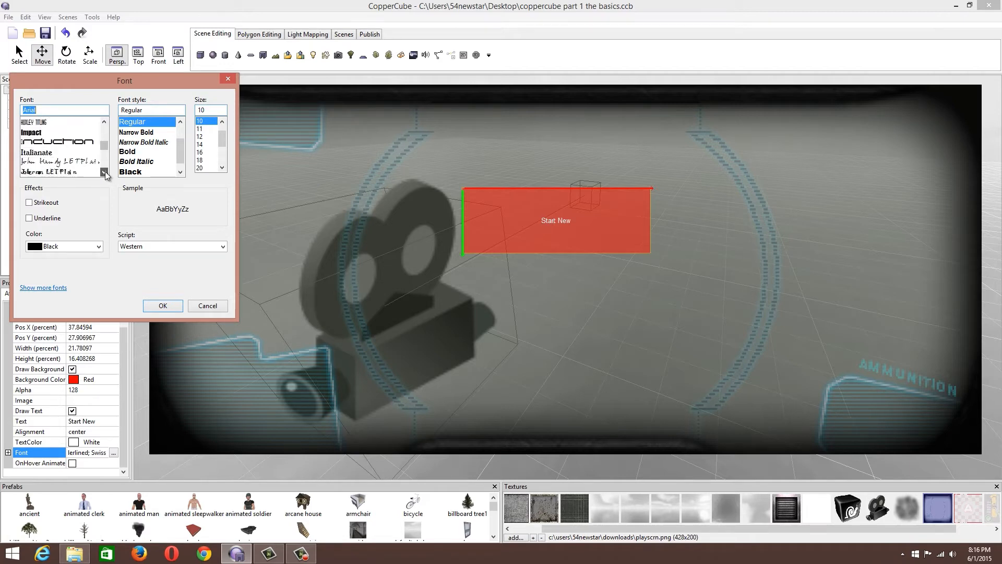
pyautogui.click(105, 172)
pyautogui.click(105, 173)
pyautogui.click(104, 172)
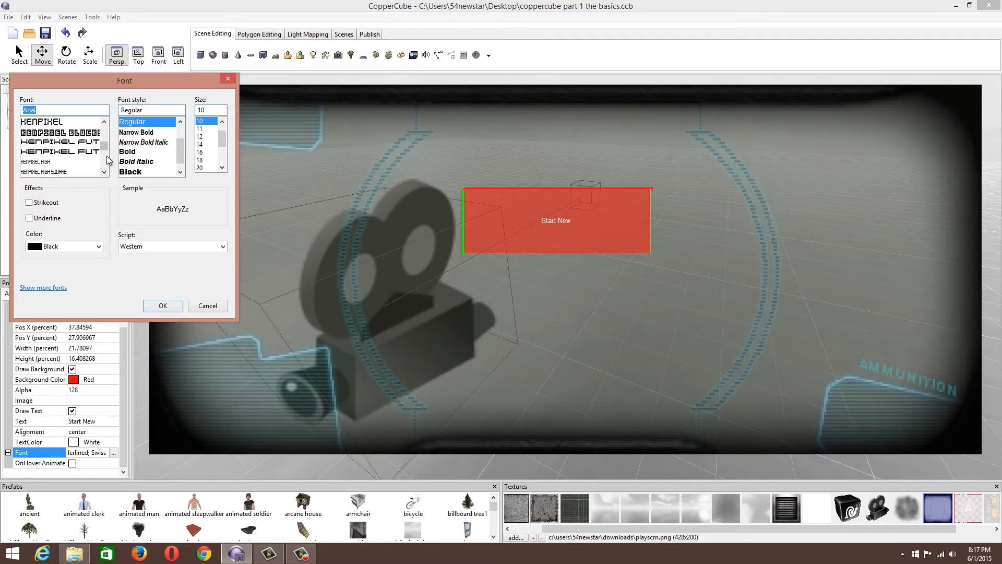
pyautogui.click(105, 173)
pyautogui.click(105, 173)
pyautogui.click(105, 172)
pyautogui.click(104, 173)
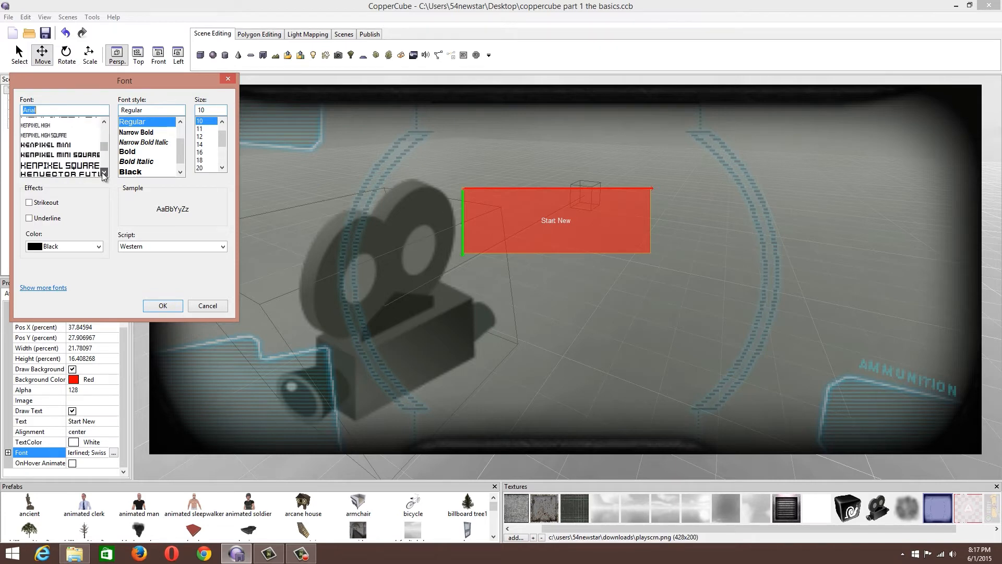
pyautogui.click(105, 172)
pyautogui.click(104, 173)
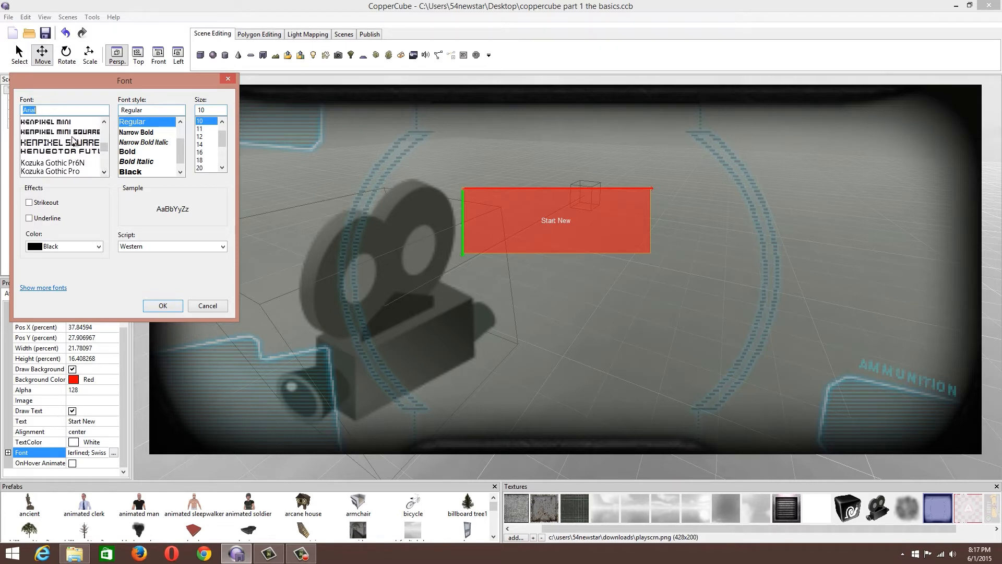
# Try the KenPixel Mini Square font and the plain KenPixel font for the overlay text.
pyautogui.click(72, 136)
pyautogui.click(105, 172)
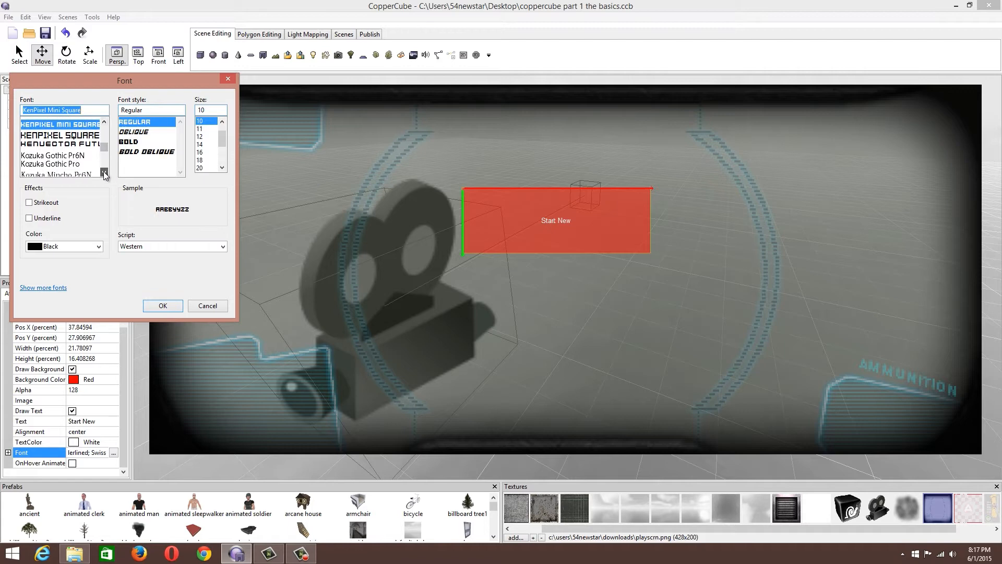
pyautogui.click(105, 122)
pyautogui.click(105, 122)
pyautogui.click(105, 121)
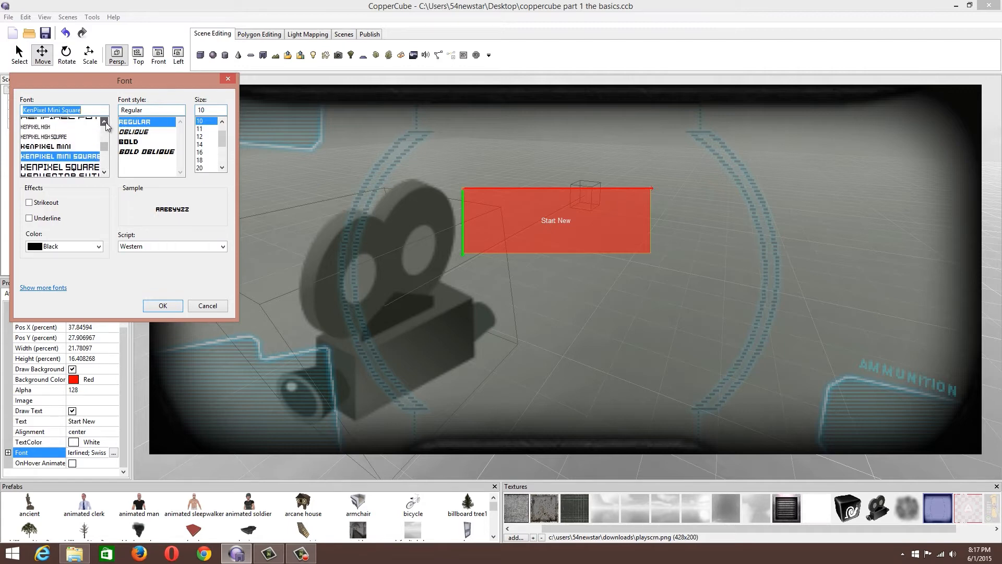
pyautogui.click(105, 122)
pyautogui.click(105, 122)
pyautogui.click(105, 122)
pyautogui.click(105, 122)
pyautogui.click(105, 122)
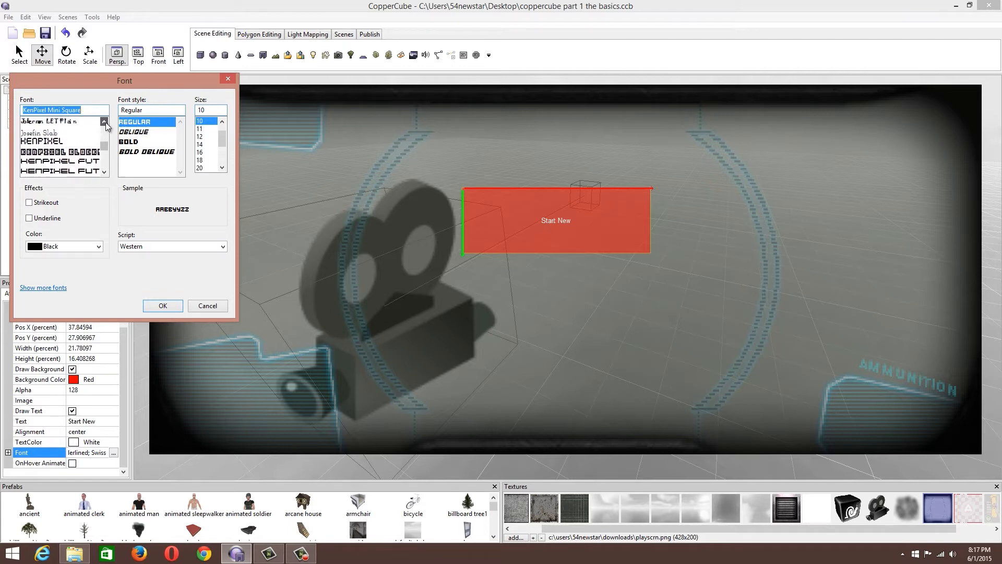
pyautogui.click(105, 122)
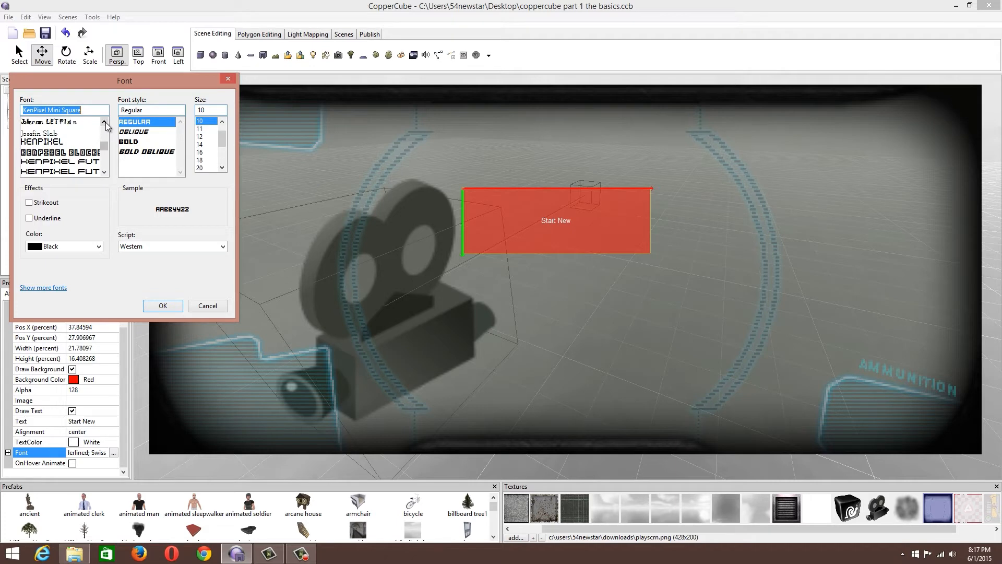
pyautogui.click(64, 142)
# Set the "Start New" text font to KenVector Future, Thin style, at size 20.
pyautogui.click(103, 173)
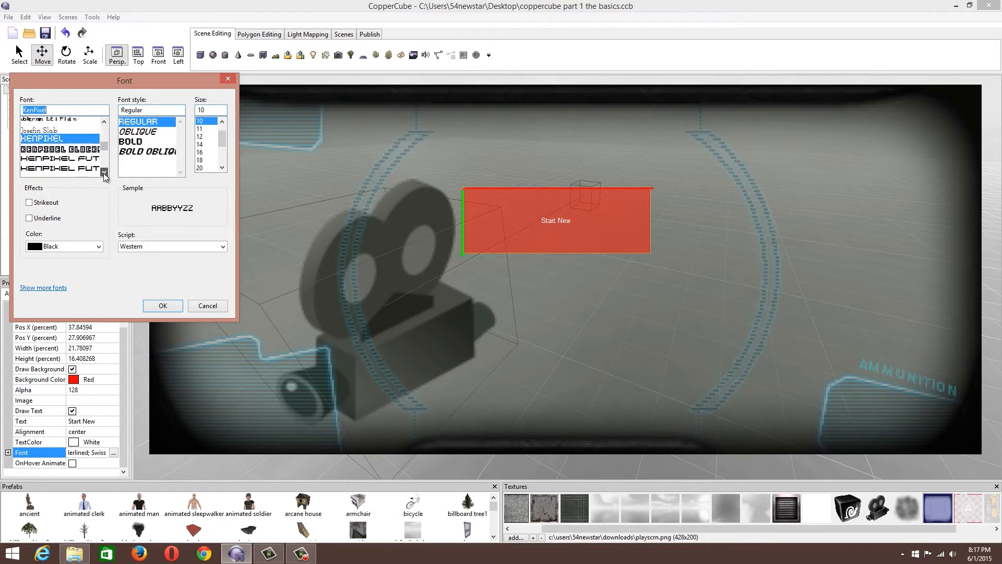
pyautogui.click(103, 173)
pyautogui.click(103, 173)
pyautogui.click(103, 173)
pyautogui.click(103, 173)
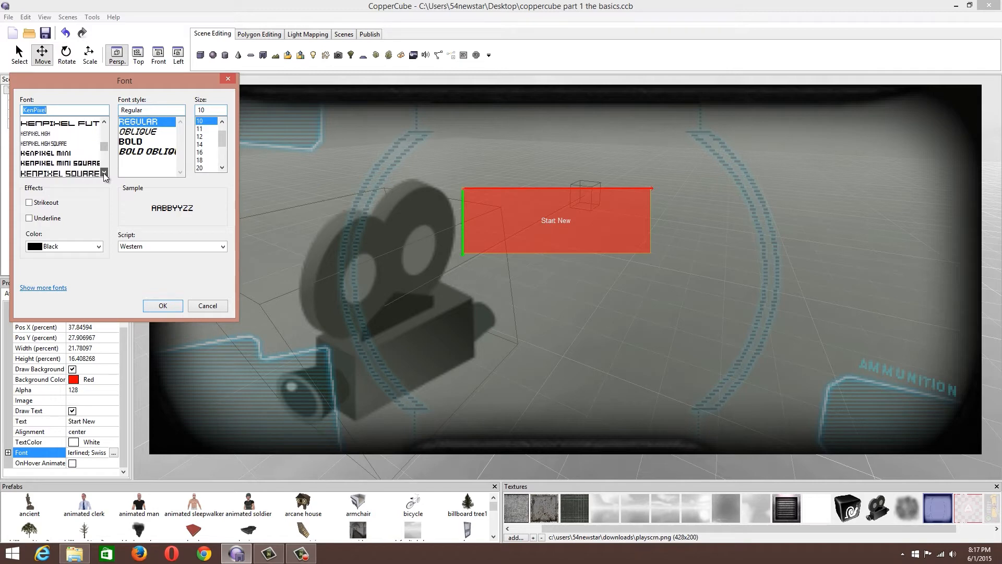
pyautogui.click(103, 173)
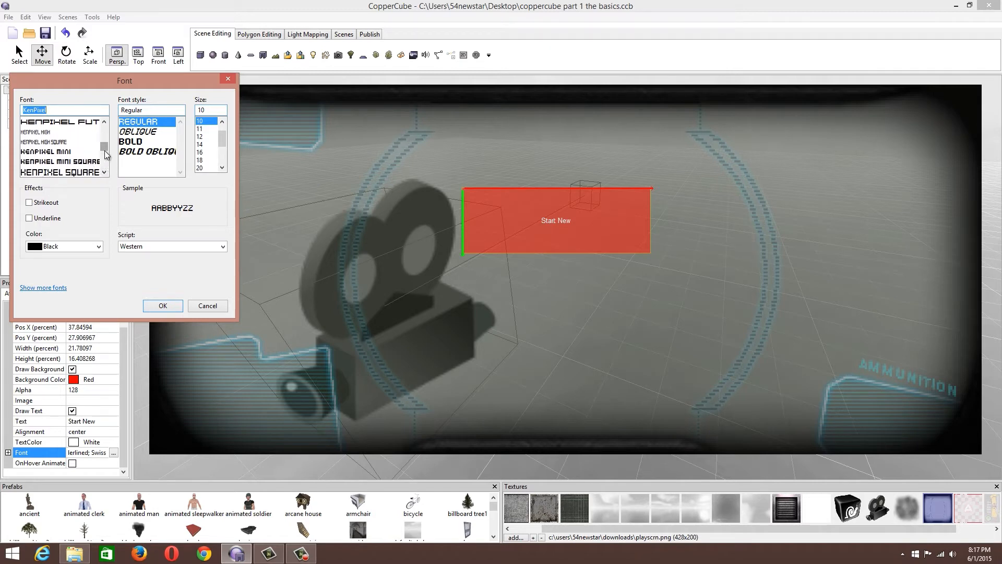
pyautogui.click(104, 172)
pyautogui.click(104, 173)
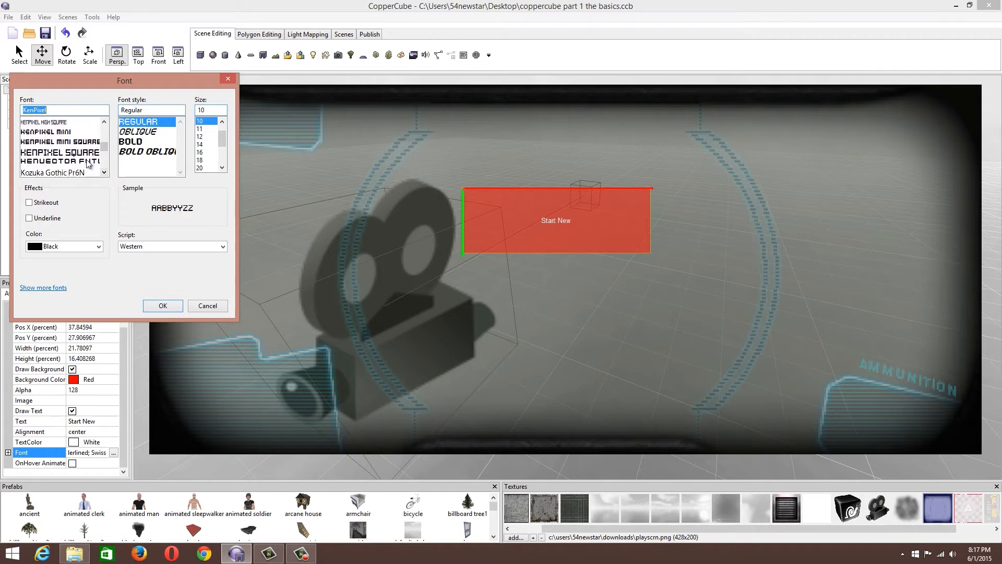
pyautogui.click(86, 161)
pyautogui.click(203, 167)
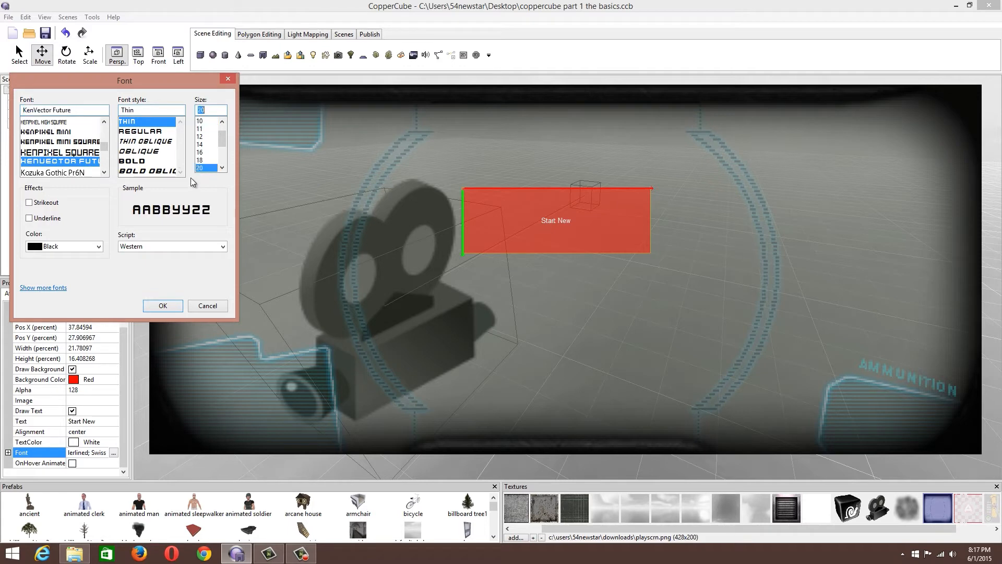
pyautogui.click(162, 306)
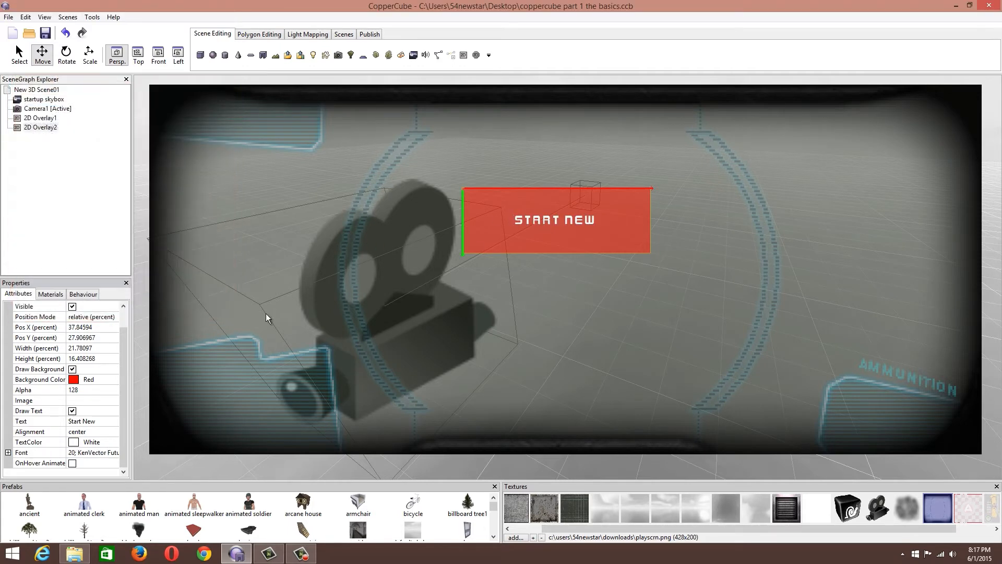
# Try enlarging the "Start New" text to font size 48.
pyautogui.click(101, 452)
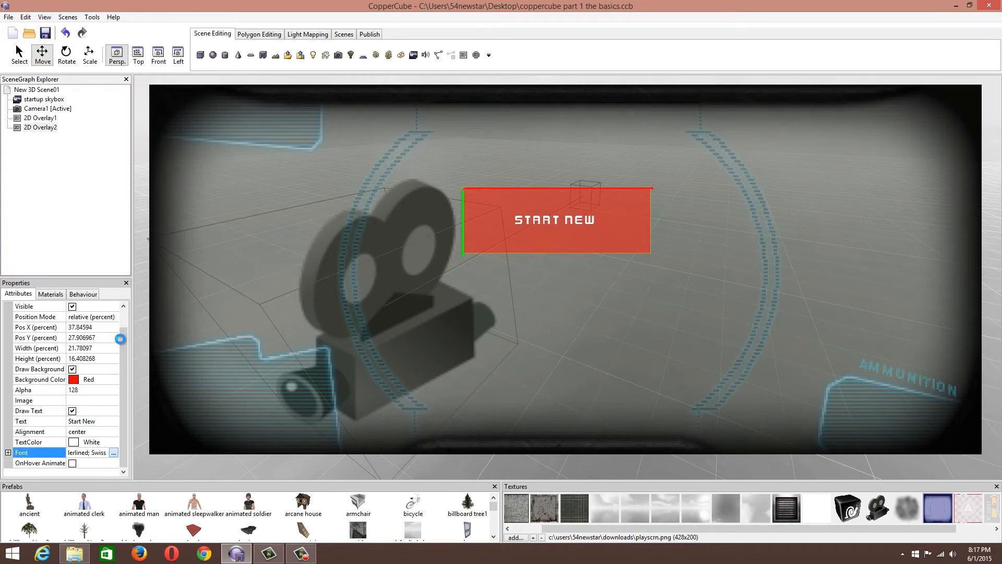
pyautogui.click(113, 453)
pyautogui.click(211, 167)
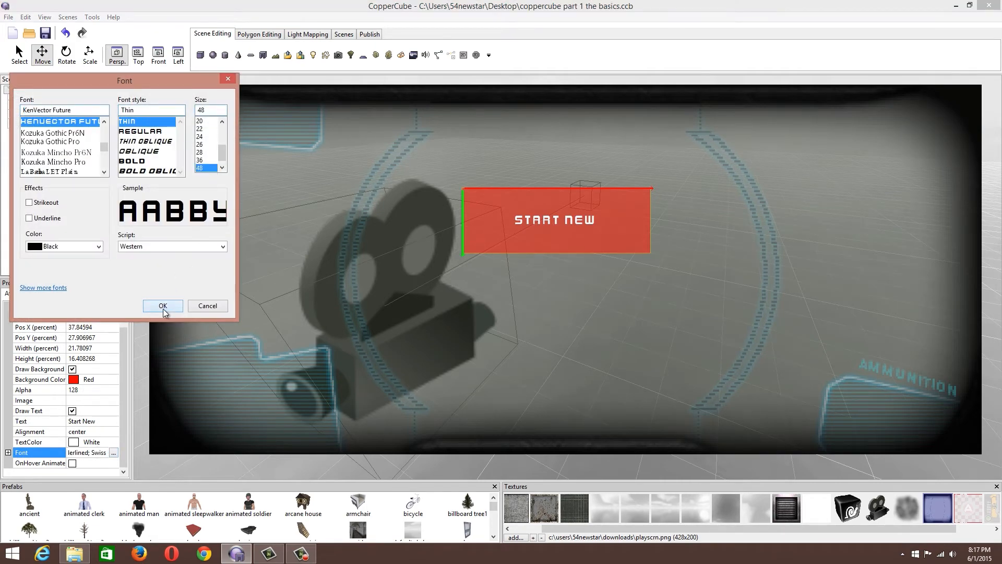
pyautogui.click(163, 306)
# Set the font size of the "Start New" text to 36.
pyautogui.click(114, 453)
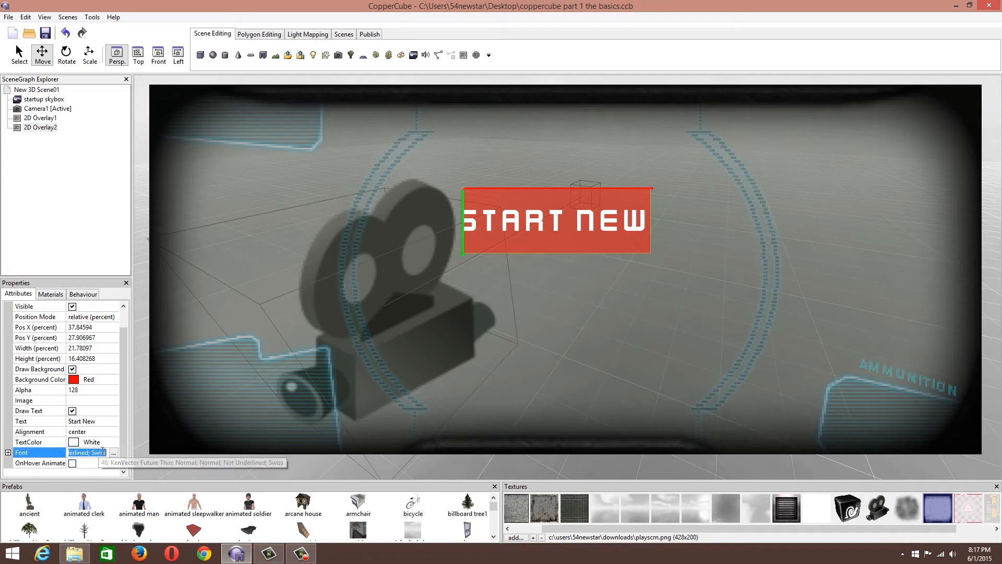
pyautogui.click(113, 453)
pyautogui.click(207, 153)
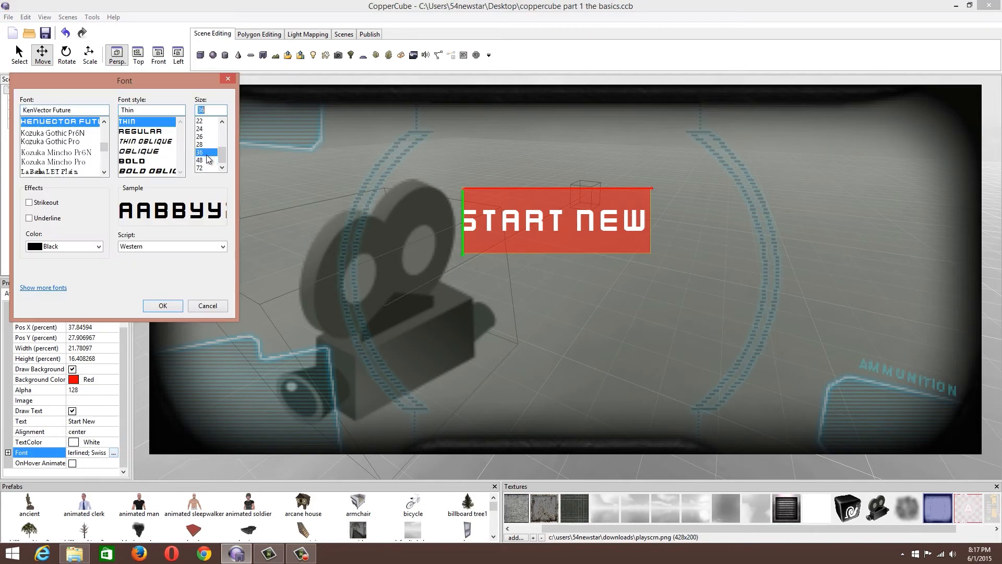
pyautogui.click(163, 305)
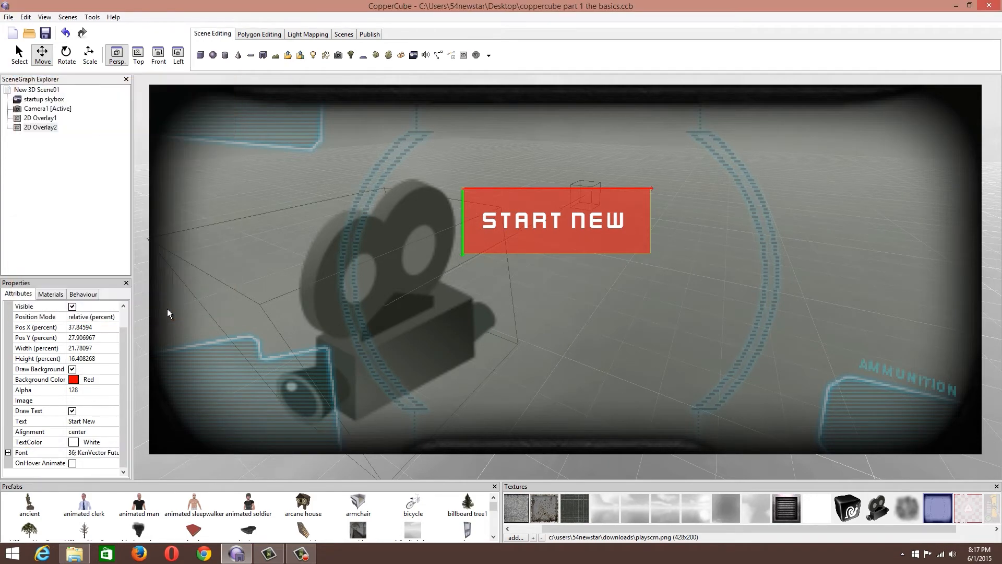
# Select the large image overlay, 2D Overlay1, and add a "When clicked on this do something" behavior to it.
pyautogui.click(489, 159)
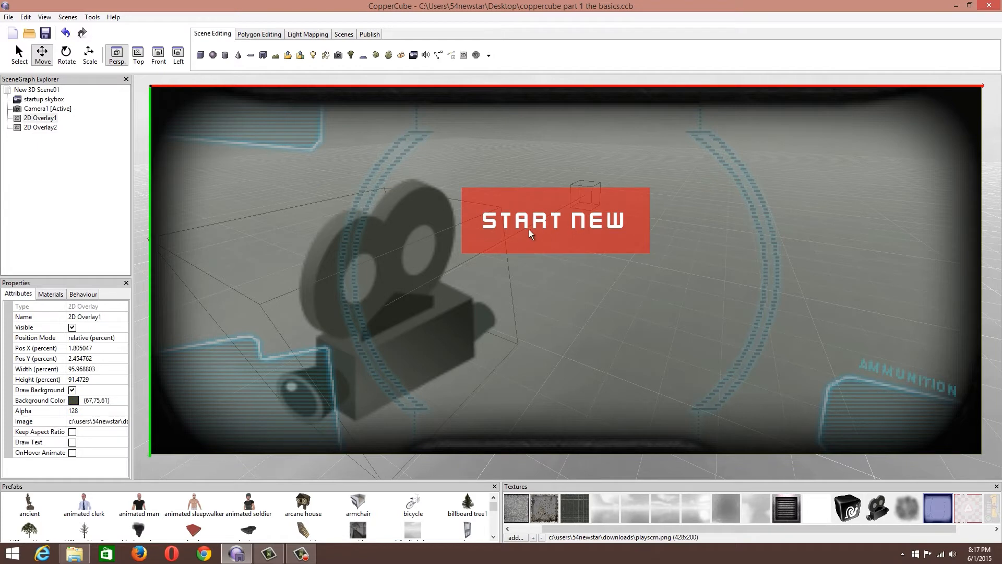
pyautogui.moveTo(514, 219); pyautogui.dragTo(511, 213)
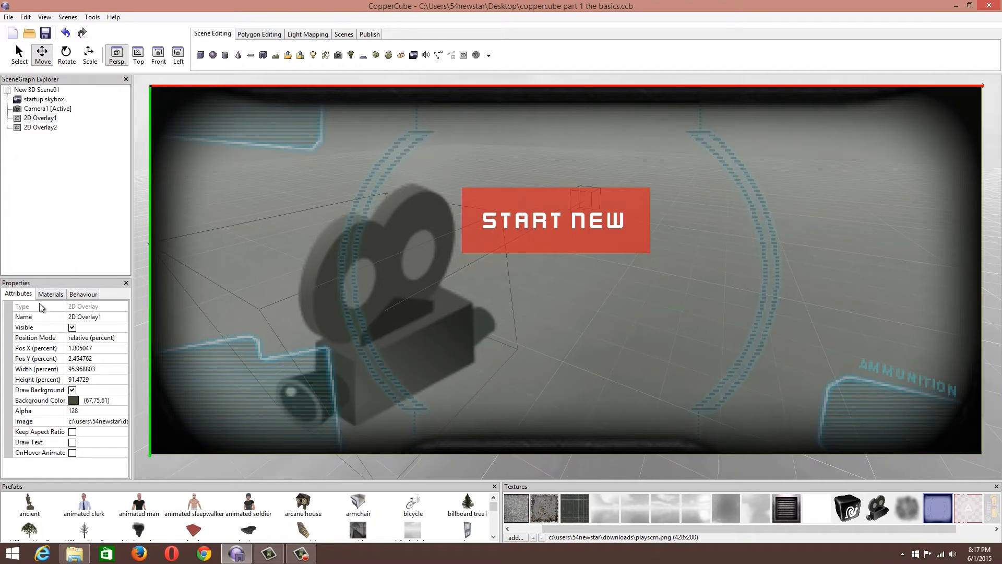
pyautogui.click(83, 294)
pyautogui.click(8, 308)
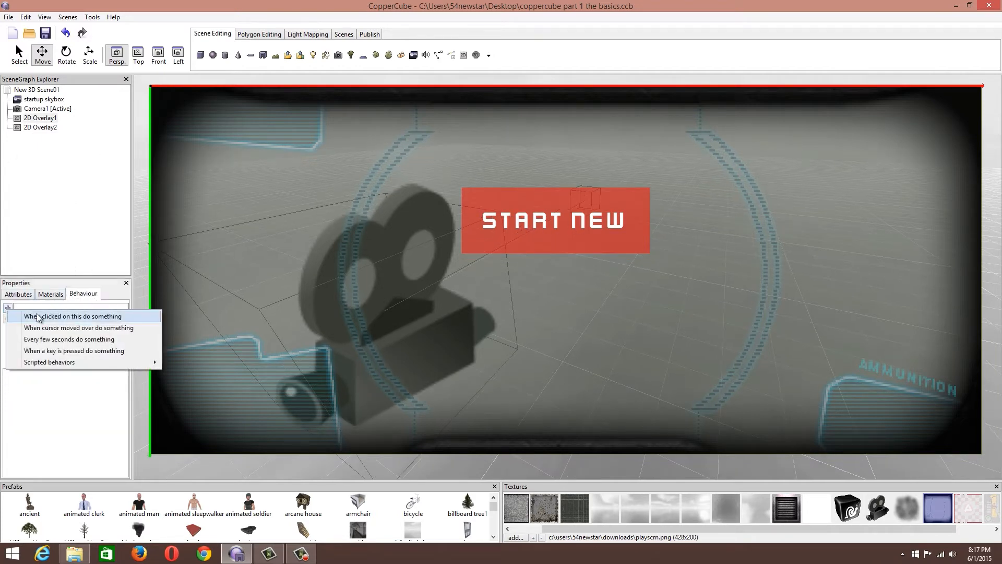
pyautogui.click(85, 316)
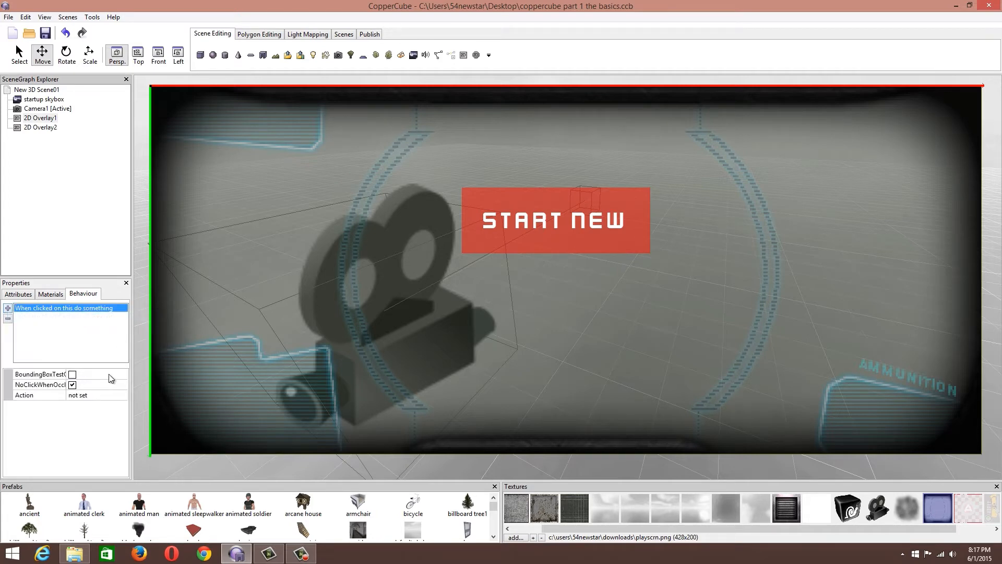
# Add the scripted action "Fade the whole screen" to the click behavior's action list.
pyautogui.click(119, 398)
pyautogui.click(122, 395)
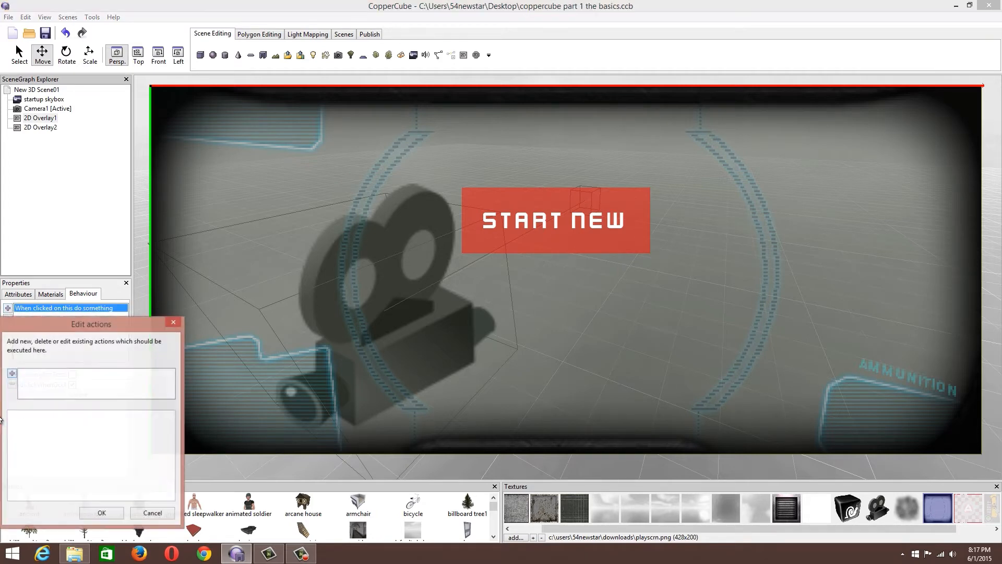
pyautogui.click(12, 373)
pyautogui.moveTo(77, 498)
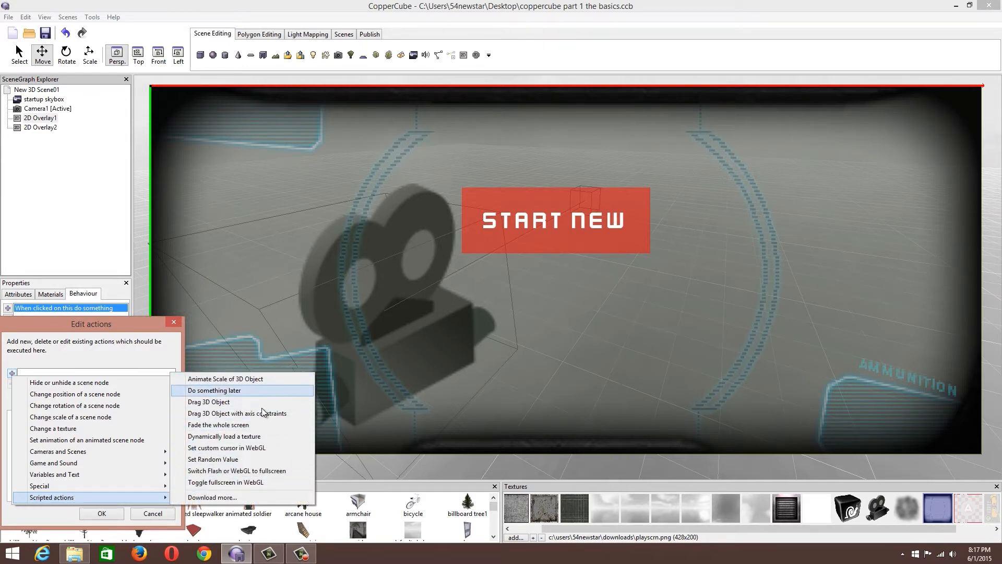
pyautogui.click(259, 425)
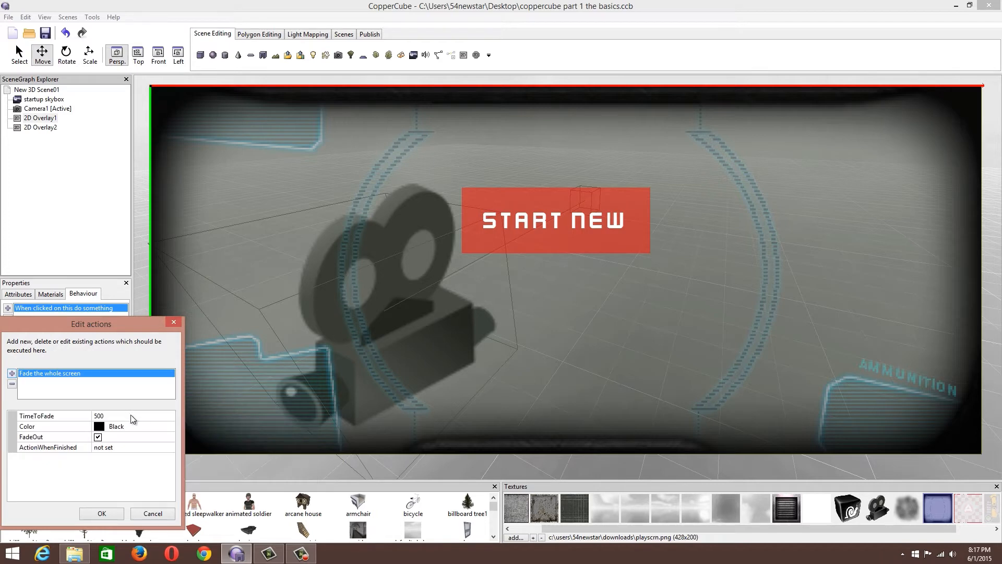
# Add a "Switch to another scene" action to the fade's ActionWhenFinished list.
pyautogui.click(119, 447)
pyautogui.click(168, 447)
pyautogui.click(12, 389)
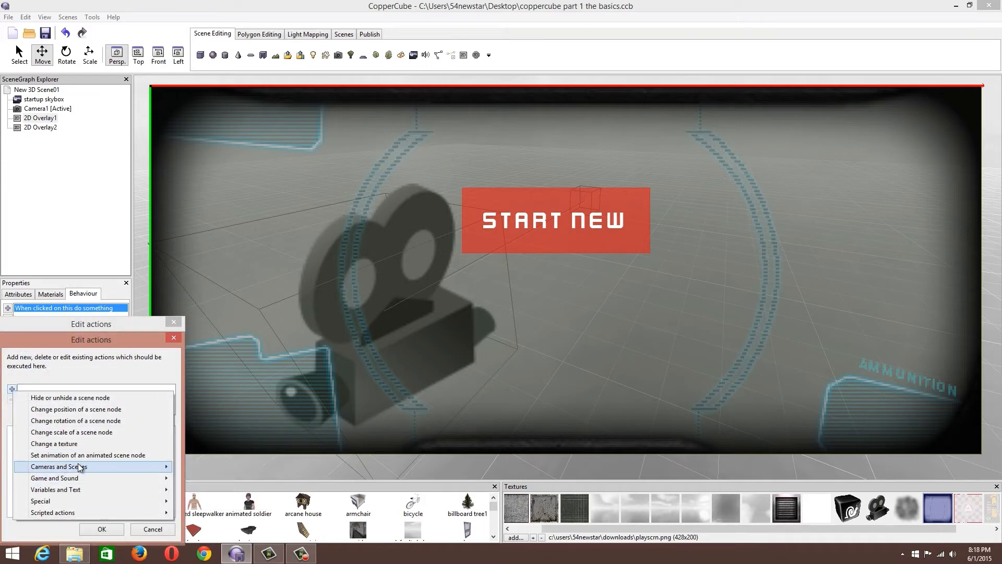
pyautogui.moveTo(79, 467)
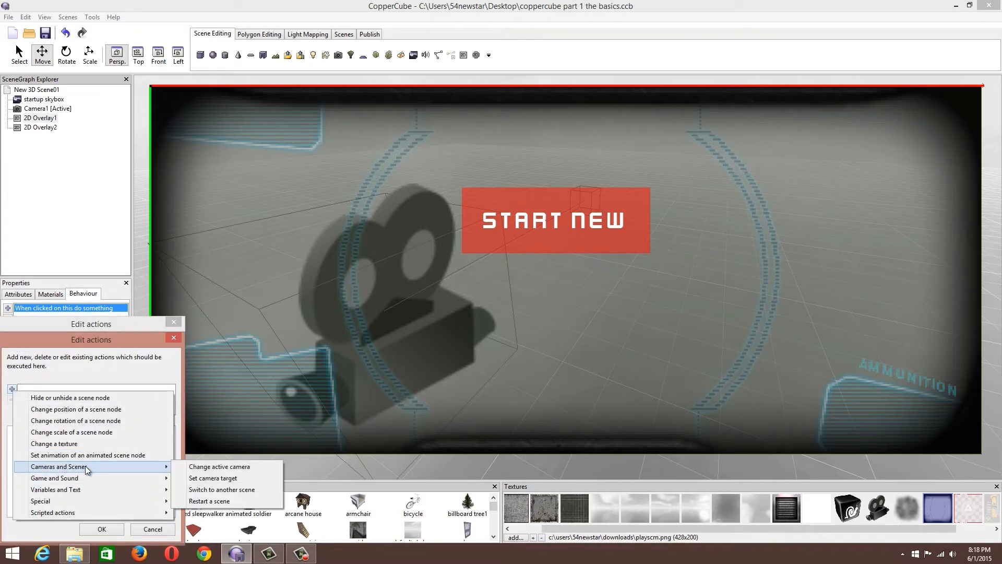
pyautogui.click(230, 491)
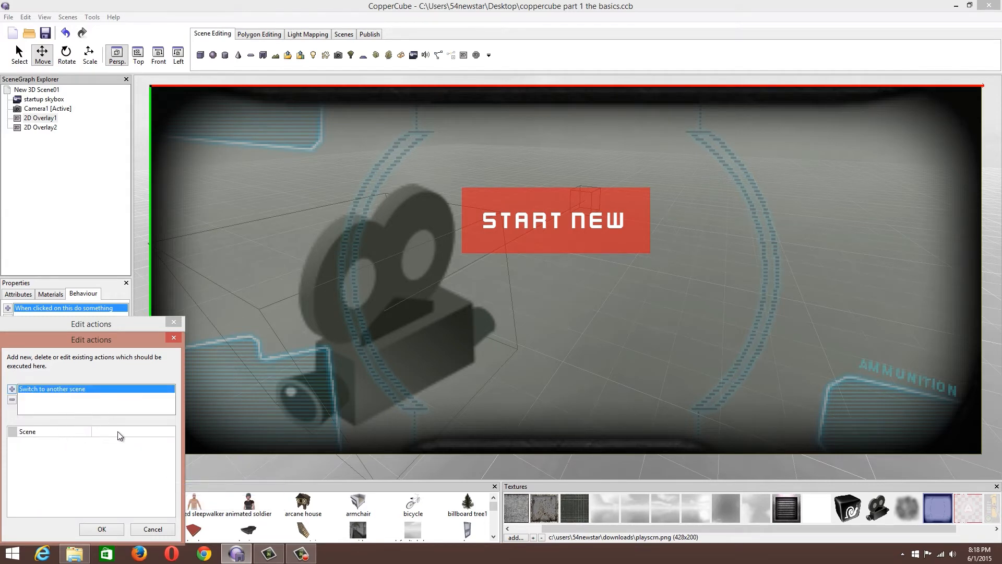
# Set the scene switch's target to New 3D Scene02 and accept both action lists.
pyautogui.click(117, 431)
pyautogui.click(123, 450)
pyautogui.click(122, 437)
pyautogui.click(122, 435)
pyautogui.click(124, 447)
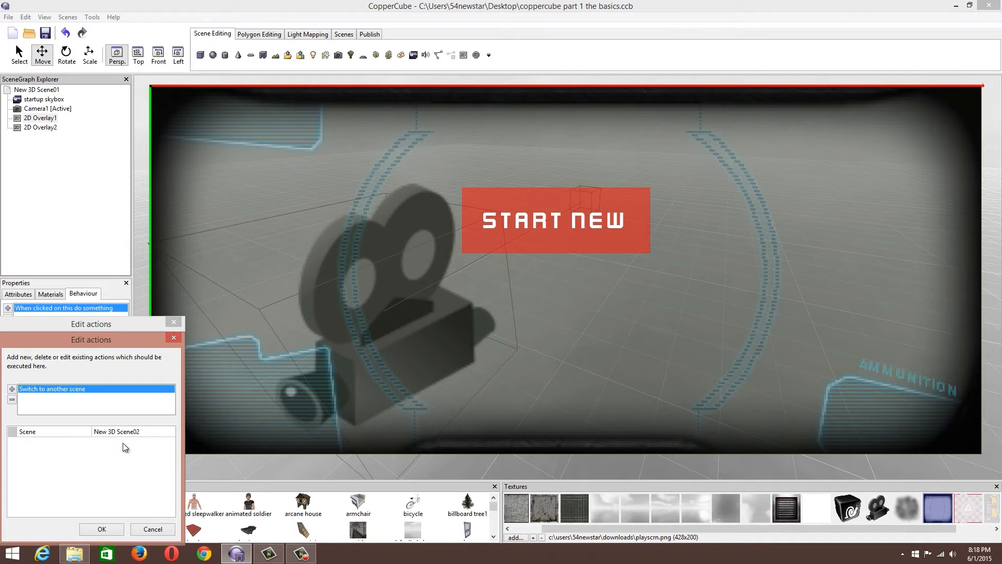
pyautogui.click(105, 529)
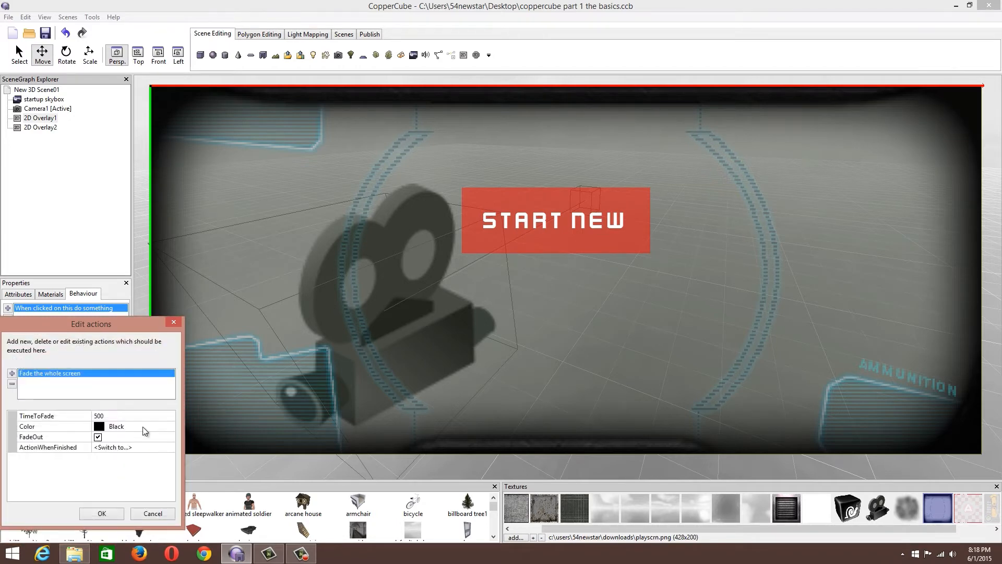
pyautogui.click(97, 514)
# Test the project as a Windows application and activate "Start New" in the running menu.
pyautogui.click(368, 33)
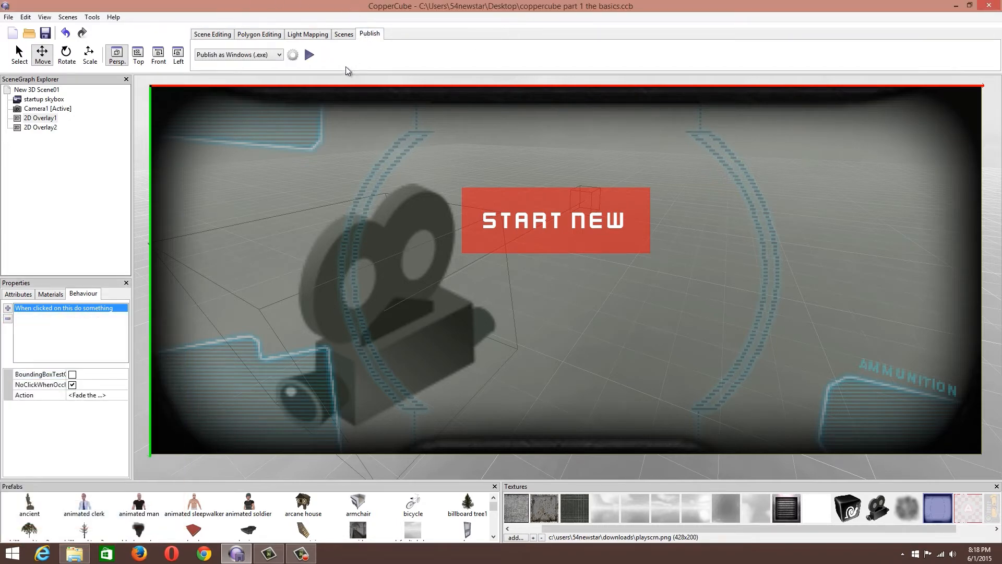
pyautogui.click(309, 58)
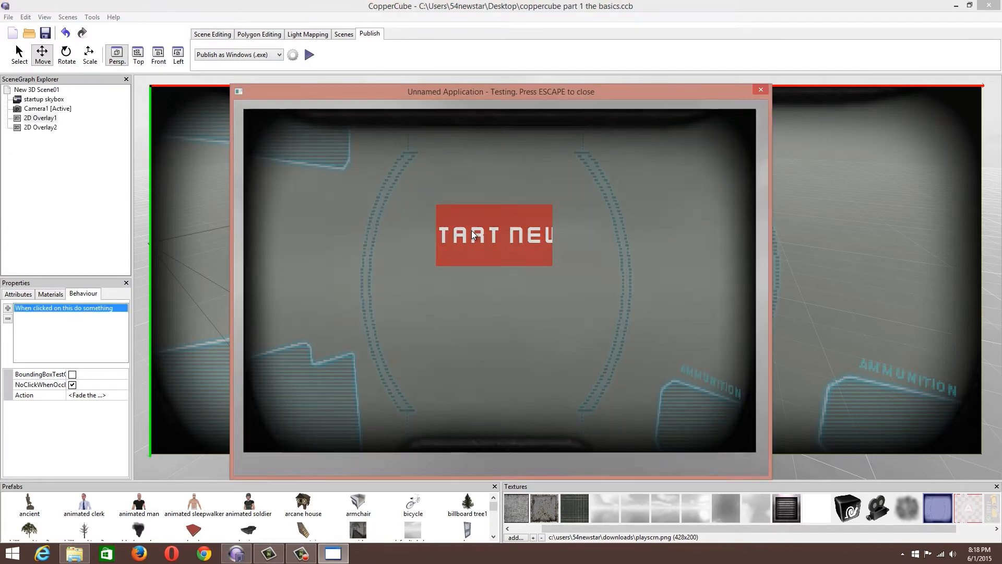
pyautogui.click(471, 232)
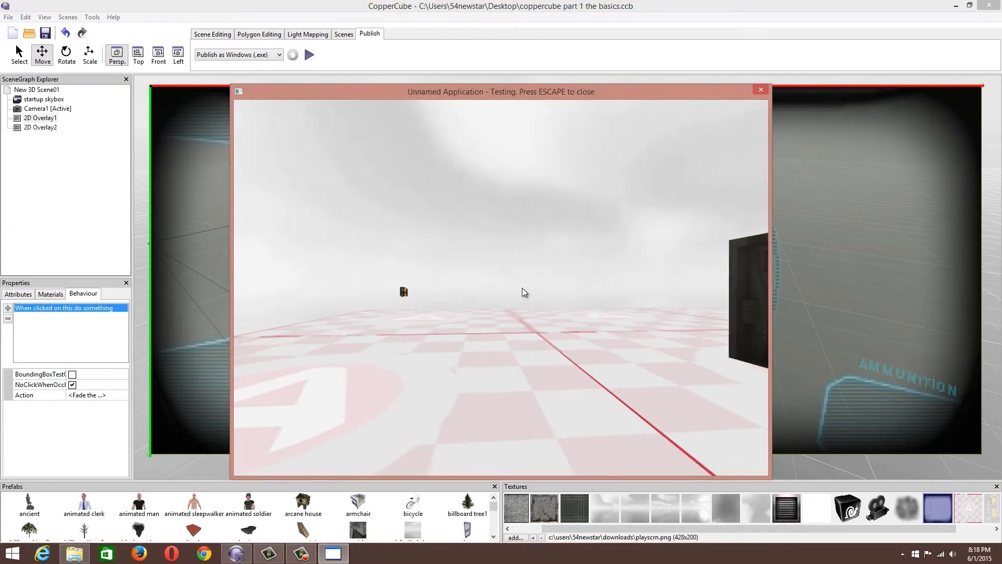
# Walk around the loaded scene and past the dark door model, then end the test run.
pyautogui.press('Up')
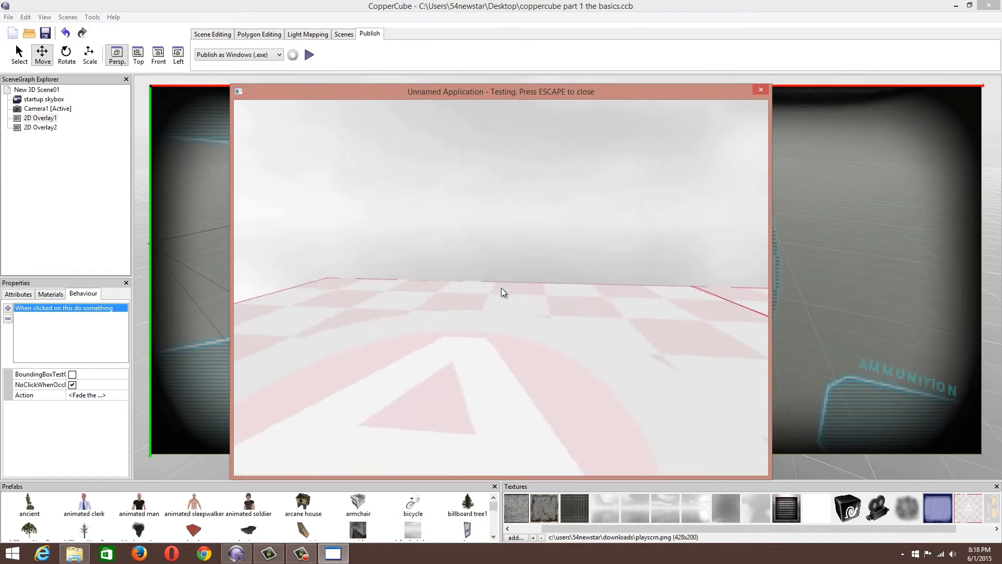
pyautogui.press('Up')
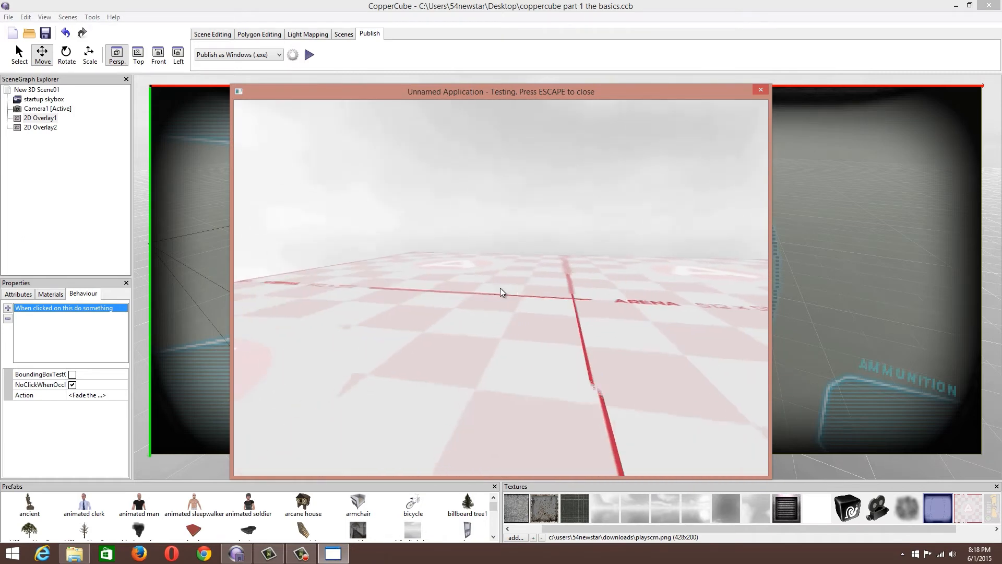
pyautogui.press('Down')
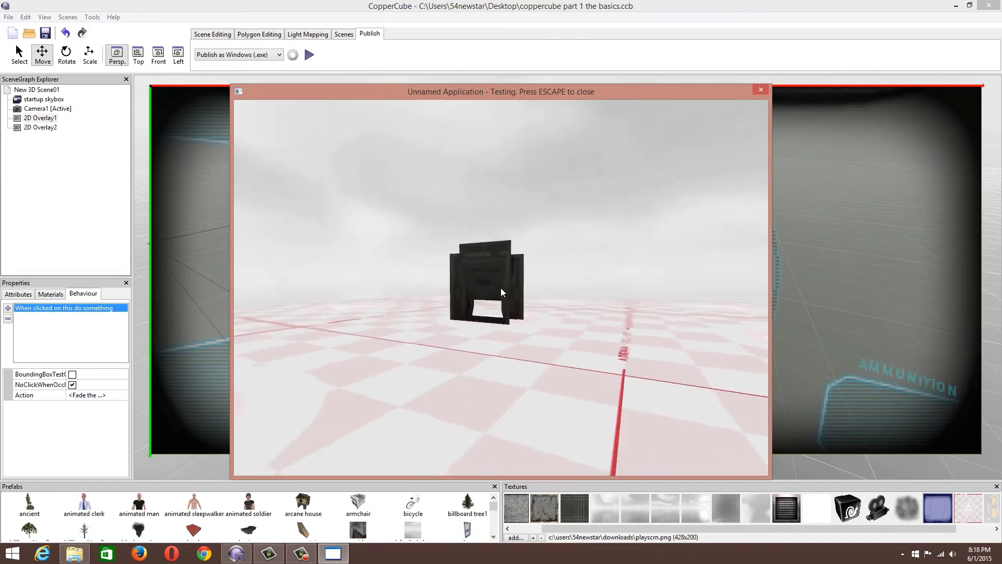
pyautogui.press('Up')
pyautogui.press('Down')
pyautogui.press('Up')
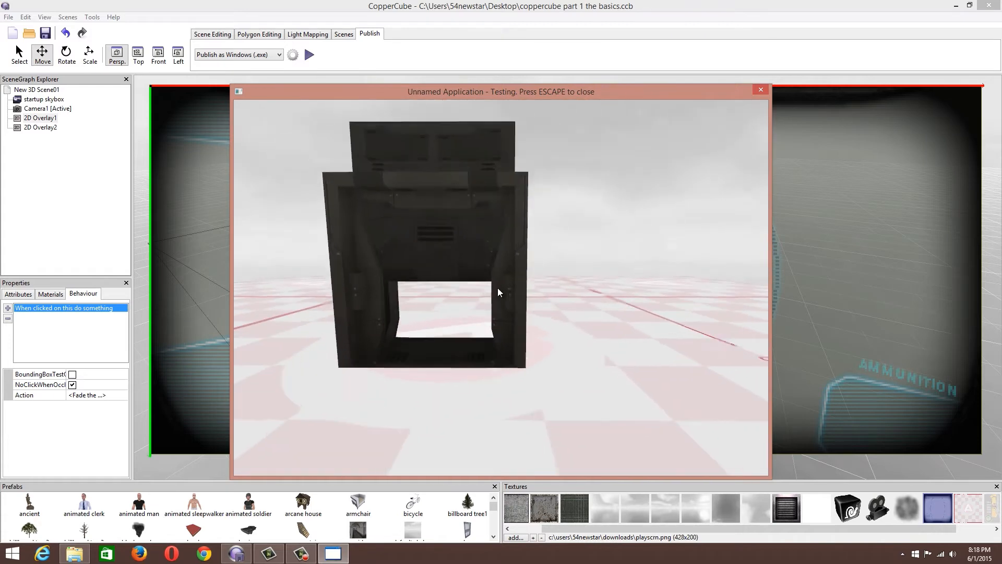
pyautogui.press('Up')
pyautogui.press('Down')
pyautogui.press('Left')
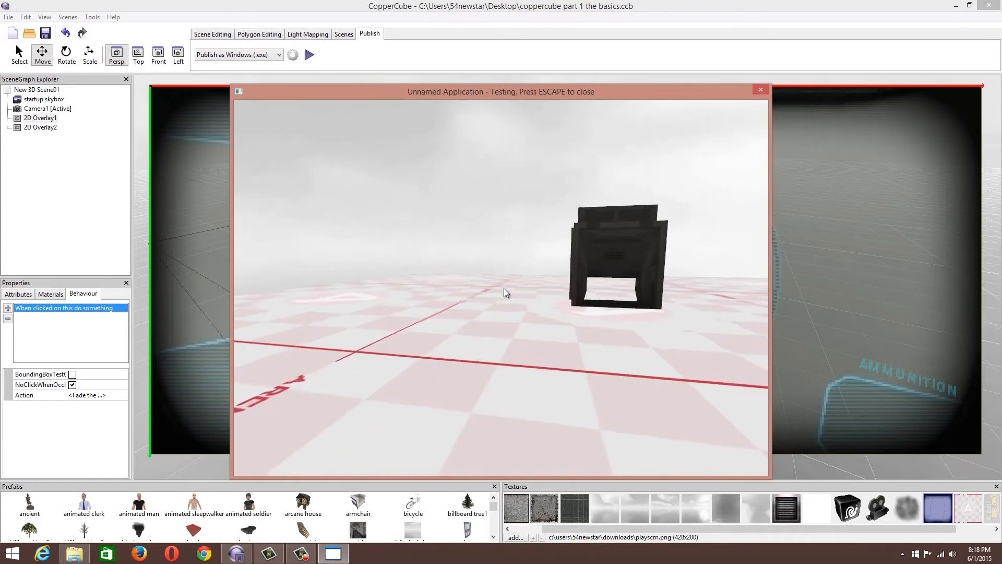
pyautogui.press('Down')
pyautogui.press('Left')
pyautogui.press('Up')
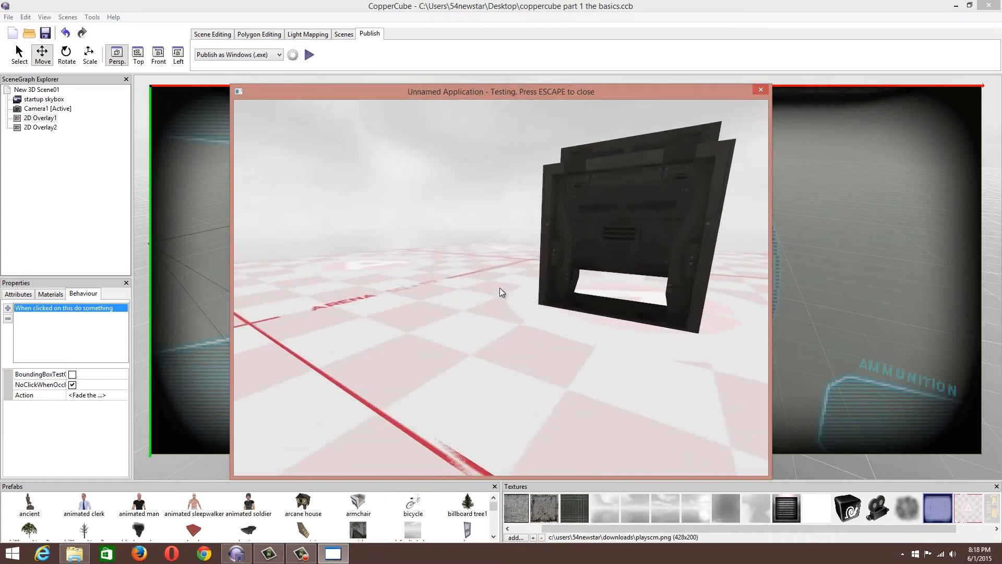
pyautogui.press('Escape')
# Add another 2D overlay and place it below the "Start New" button, at about 40.5% X and 70.2% Y.
pyautogui.moveTo(481, 218); pyautogui.dragTo(392, 229)
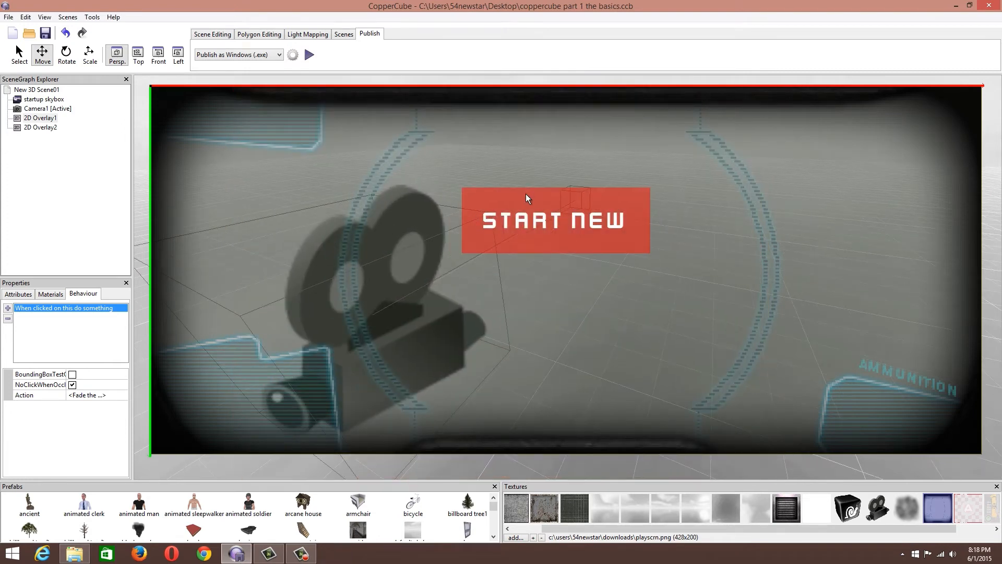
pyautogui.click(42, 56)
pyautogui.click(212, 34)
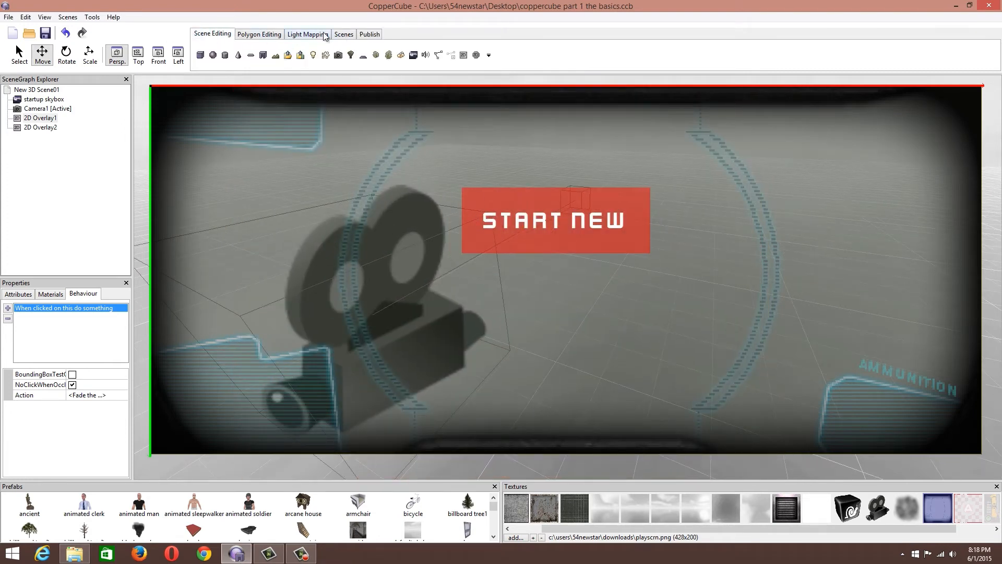
pyautogui.click(463, 56)
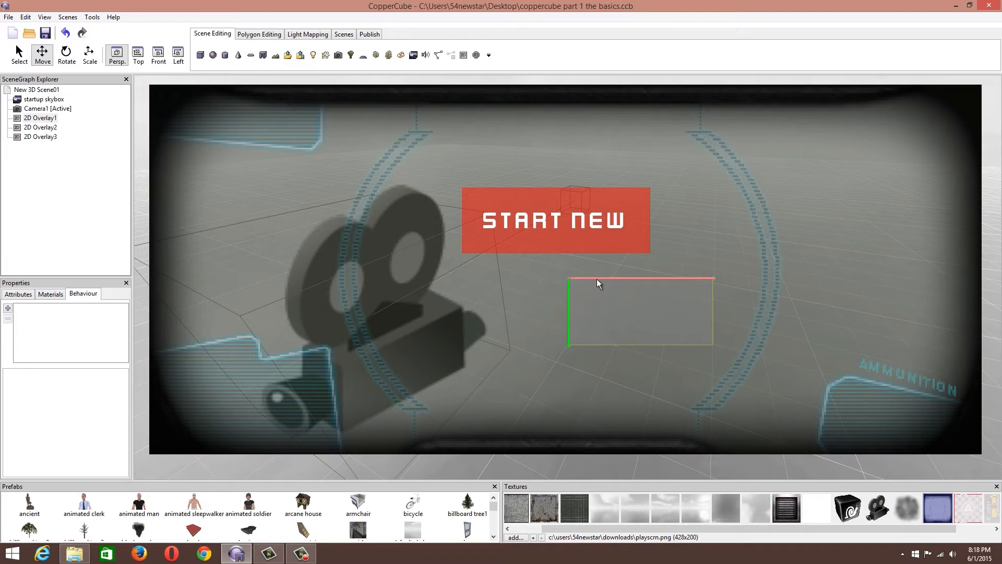
pyautogui.moveTo(593, 278); pyautogui.dragTo(512, 287)
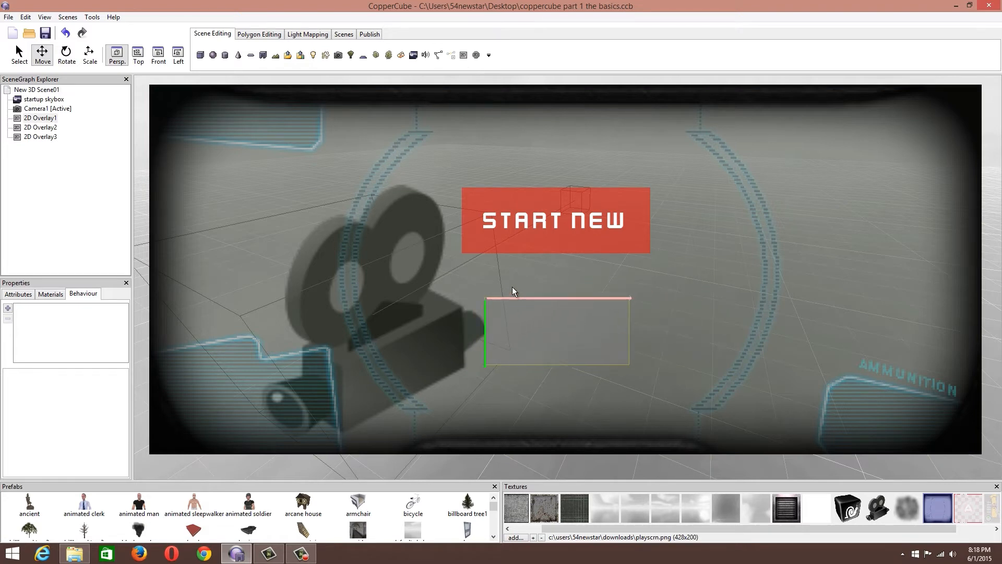
pyautogui.moveTo(515, 353); pyautogui.dragTo(512, 419)
# Set the new overlay's background color to red (240,37,15).
pyautogui.click(19, 295)
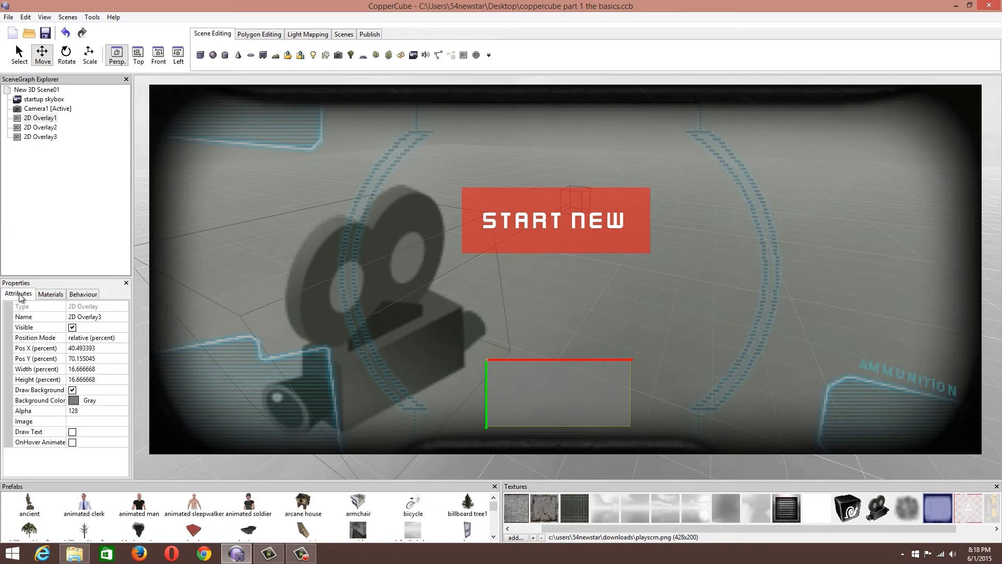
pyautogui.click(78, 401)
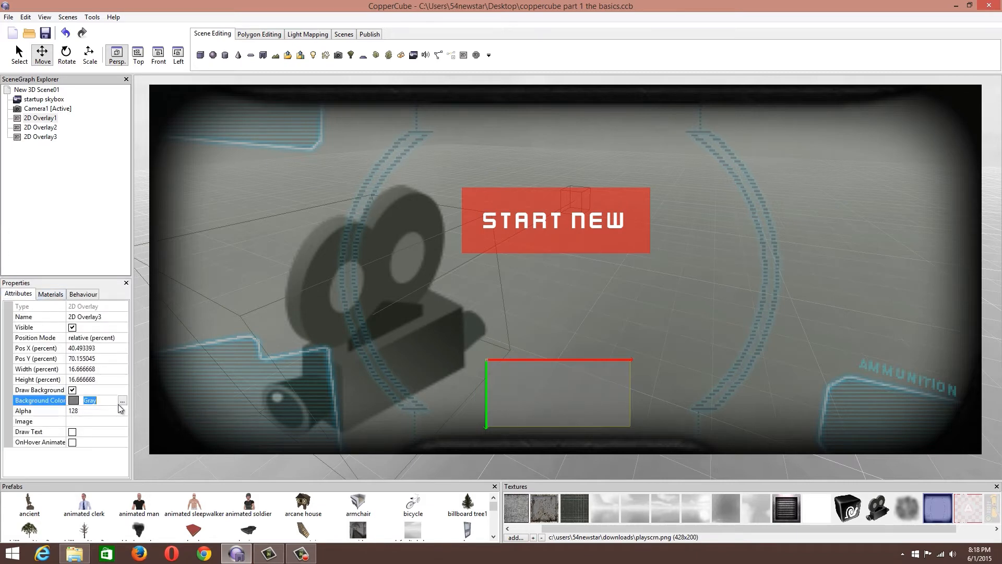
pyautogui.click(122, 401)
pyautogui.click(123, 51)
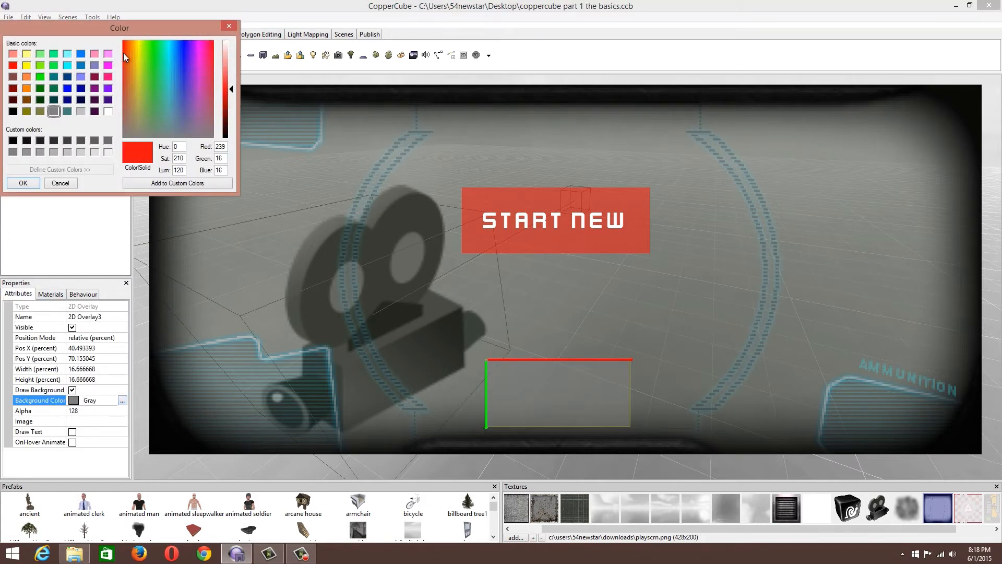
pyautogui.click(23, 183)
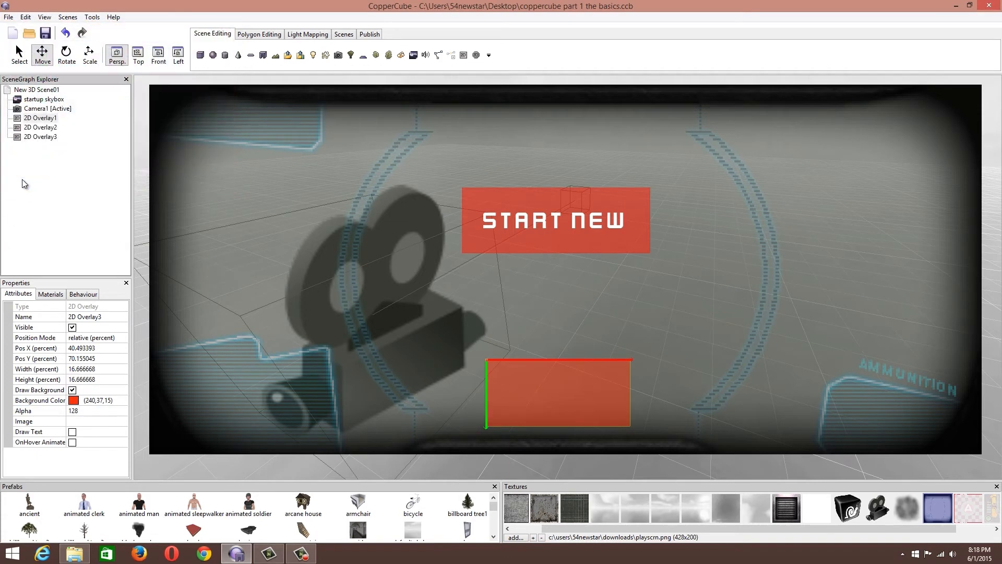
# Enable text drawing on the lower red overlay and set its text to "Exit".
pyautogui.click(72, 433)
pyautogui.click(79, 442)
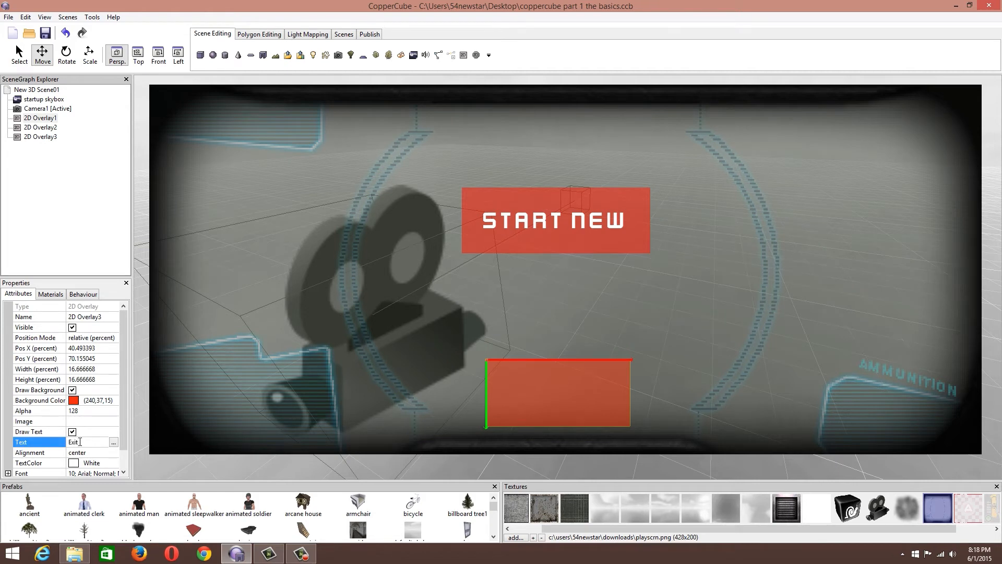
pyautogui.click(72, 463)
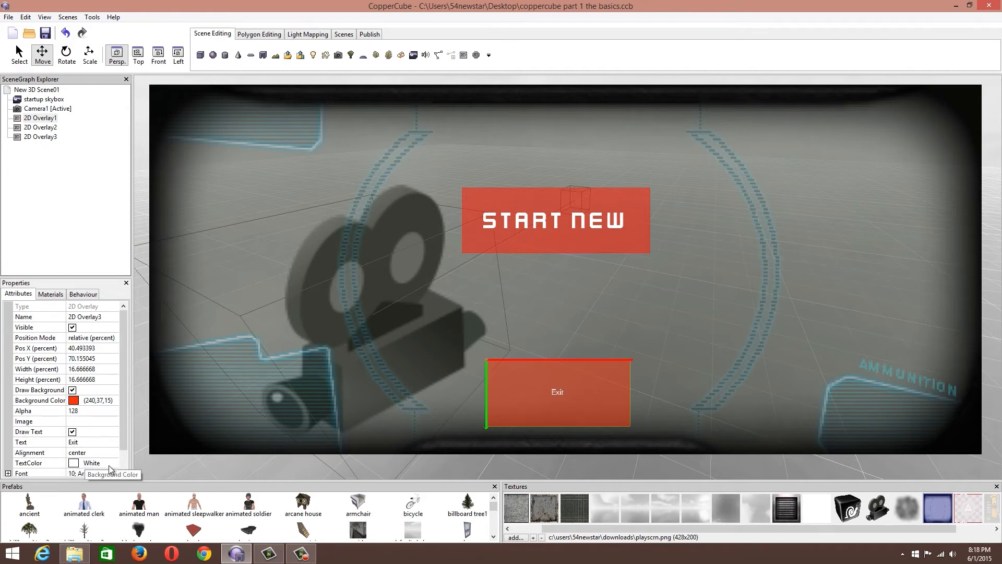
# Use white as the text color of the "Exit" overlay.
pyautogui.click(110, 463)
pyautogui.moveTo(125, 444); pyautogui.dragTo(119, 455)
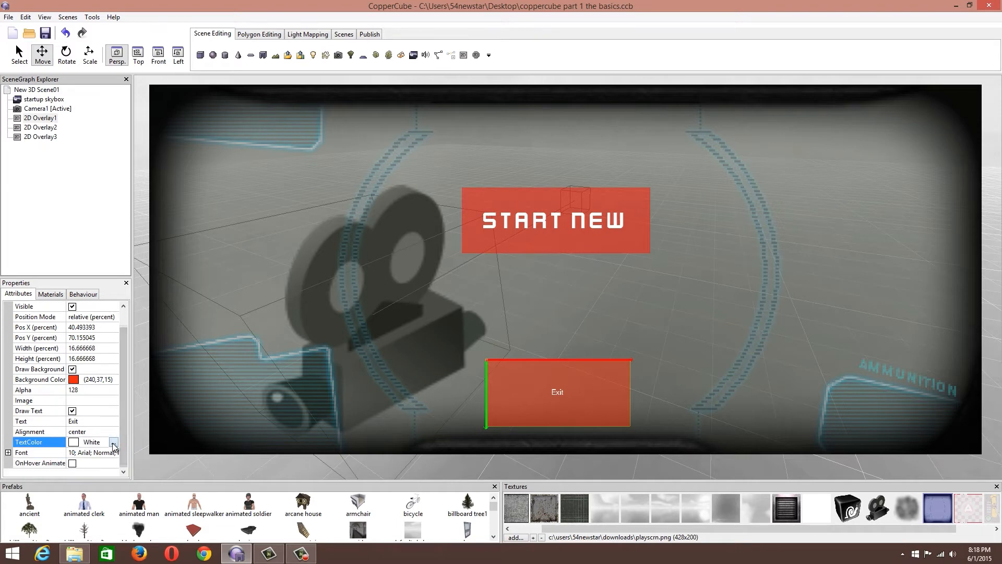
pyautogui.click(113, 443)
pyautogui.click(23, 183)
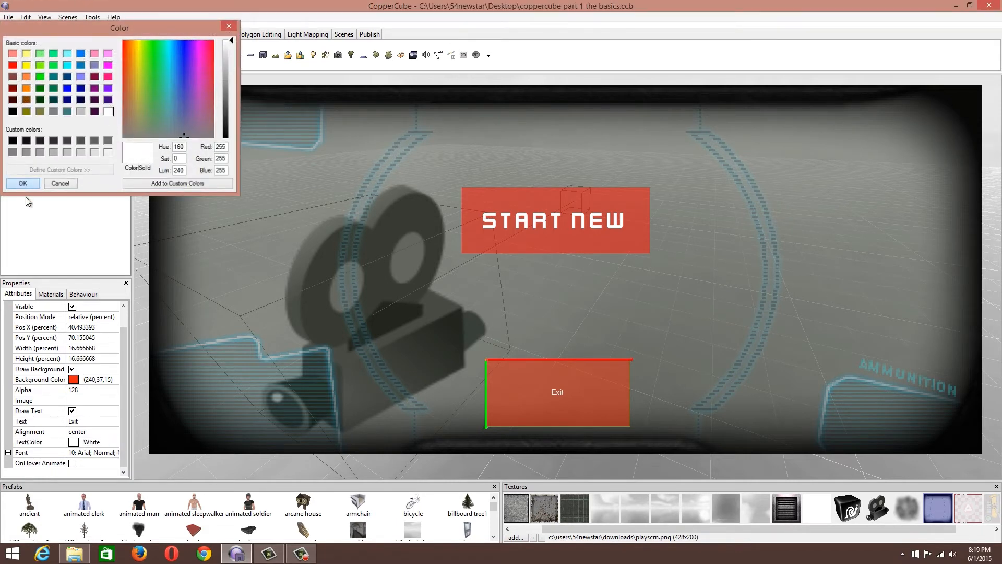
pyautogui.click(76, 433)
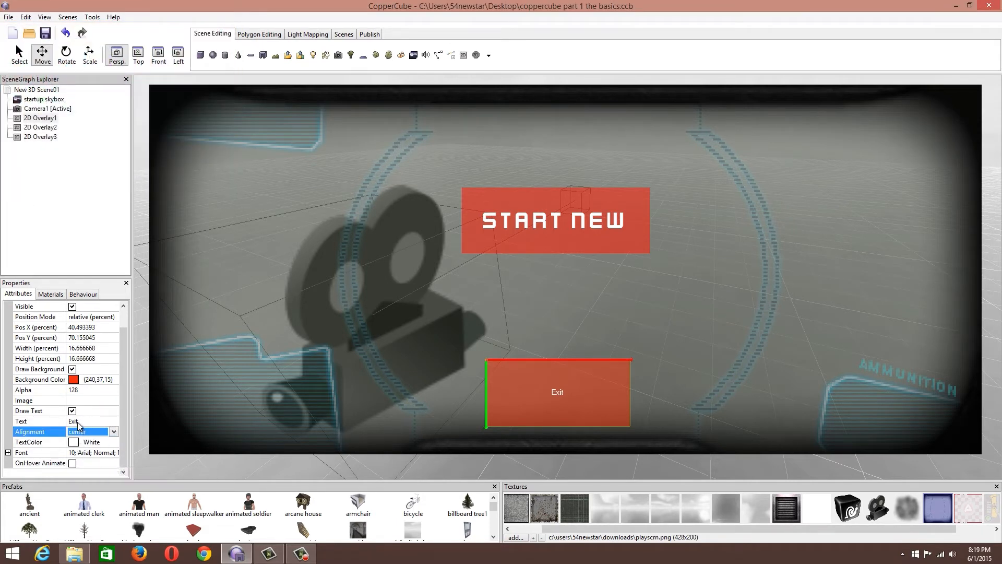
pyautogui.click(83, 422)
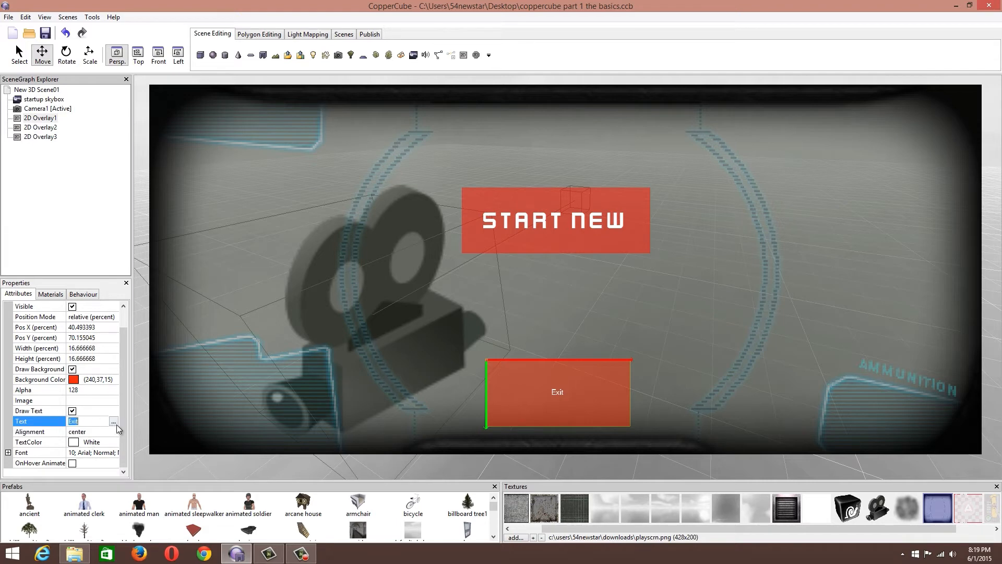
# Choose the KenVector Future font for the "Exit" text.
pyautogui.click(99, 453)
pyautogui.click(114, 453)
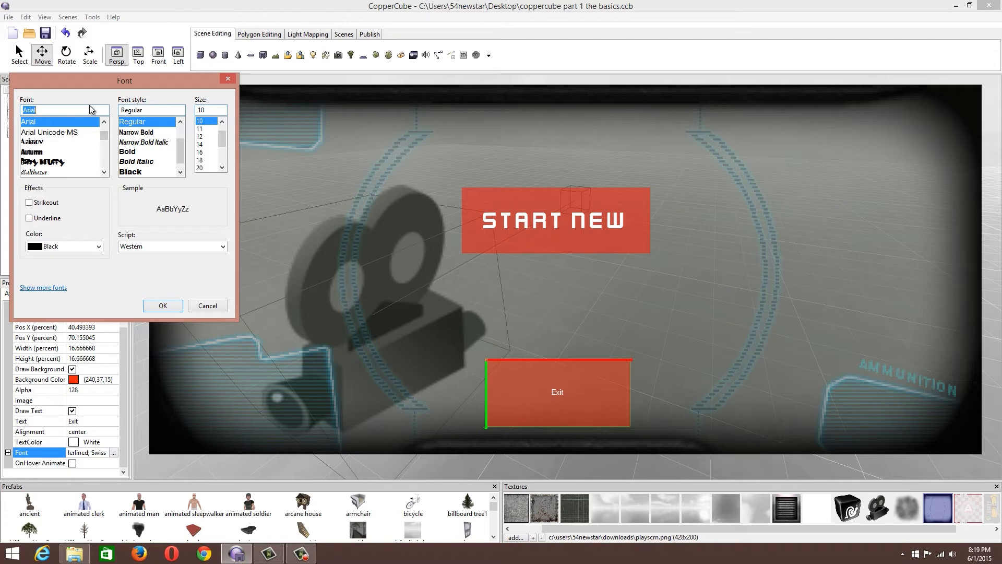
pyautogui.write('ken')
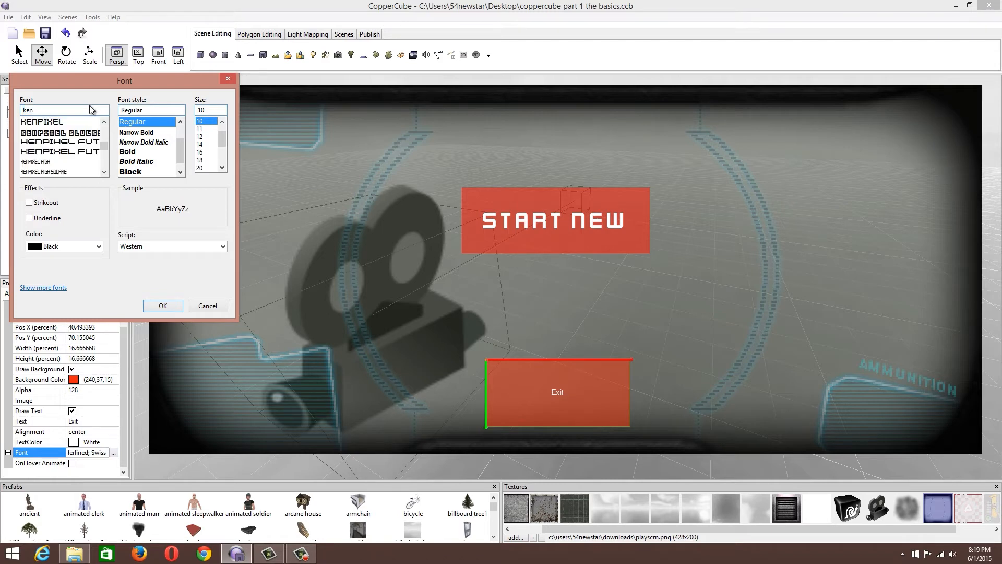
pyautogui.click(104, 174)
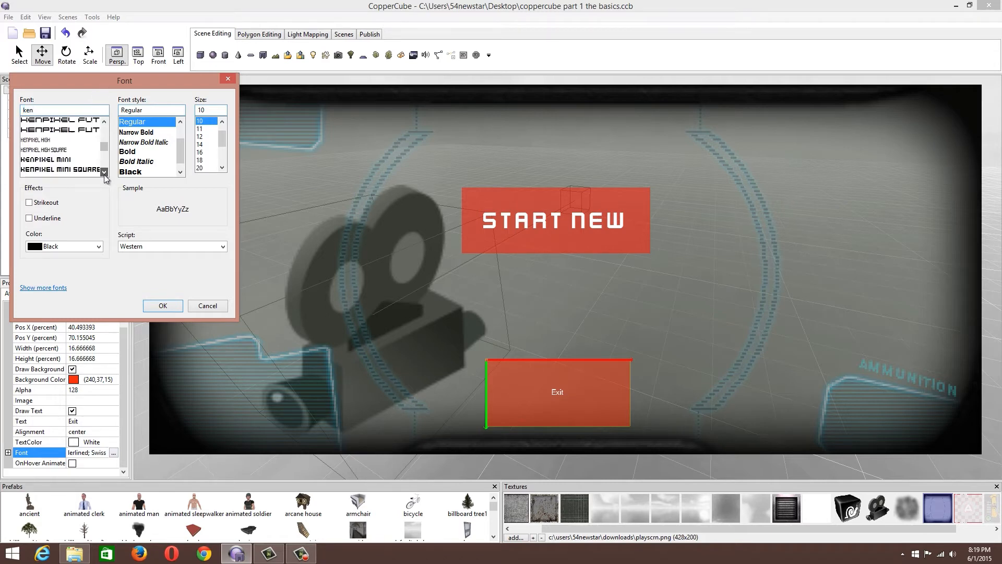
pyautogui.click(104, 174)
pyautogui.click(105, 174)
pyautogui.click(68, 139)
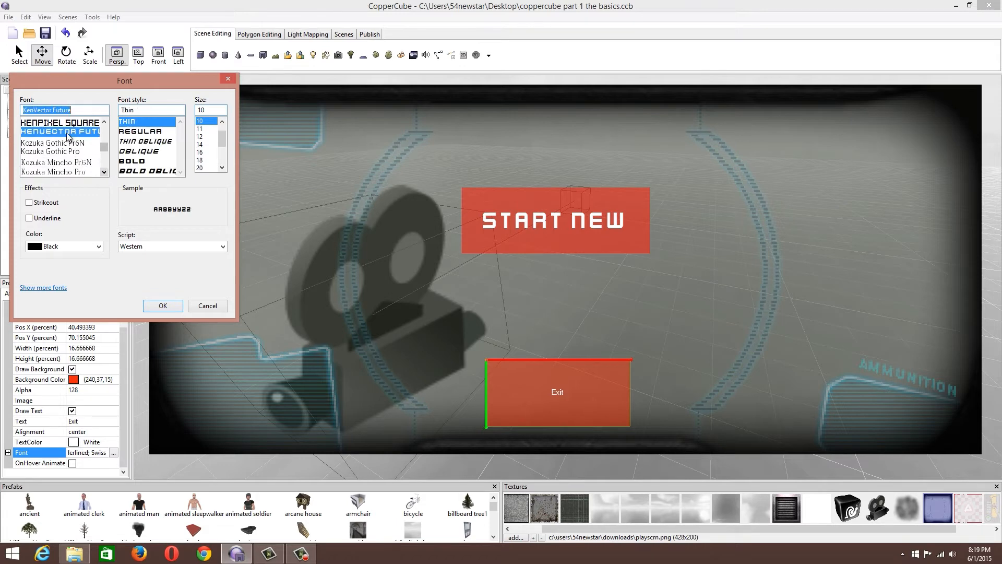
# Set the "Exit" text's font size to 36 and apply the font settings.
pyautogui.click(223, 168)
pyautogui.click(223, 168)
pyautogui.click(223, 168)
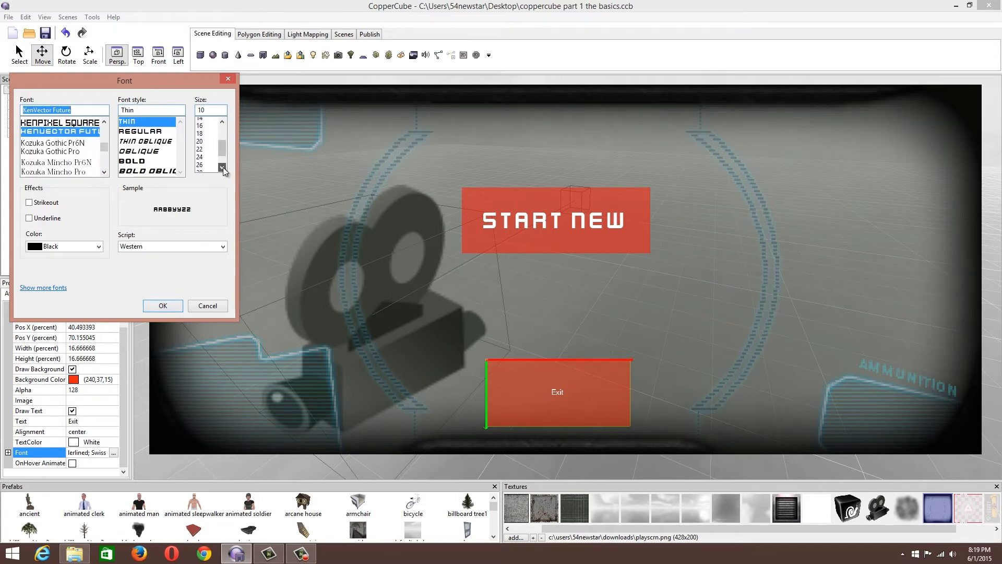
pyautogui.click(223, 168)
pyautogui.click(223, 168)
pyautogui.click(223, 168)
pyautogui.click(222, 168)
pyautogui.click(200, 152)
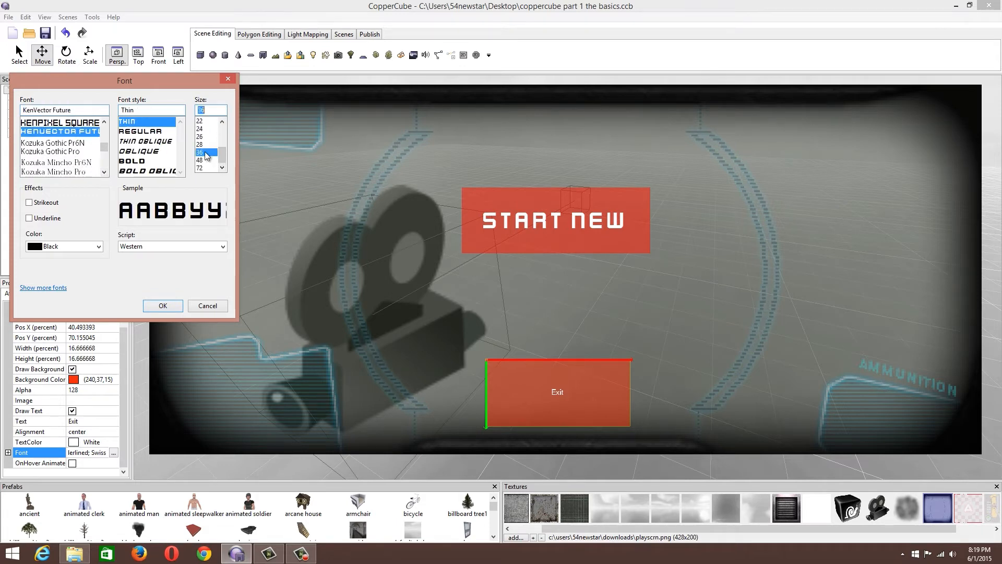
pyautogui.click(178, 305)
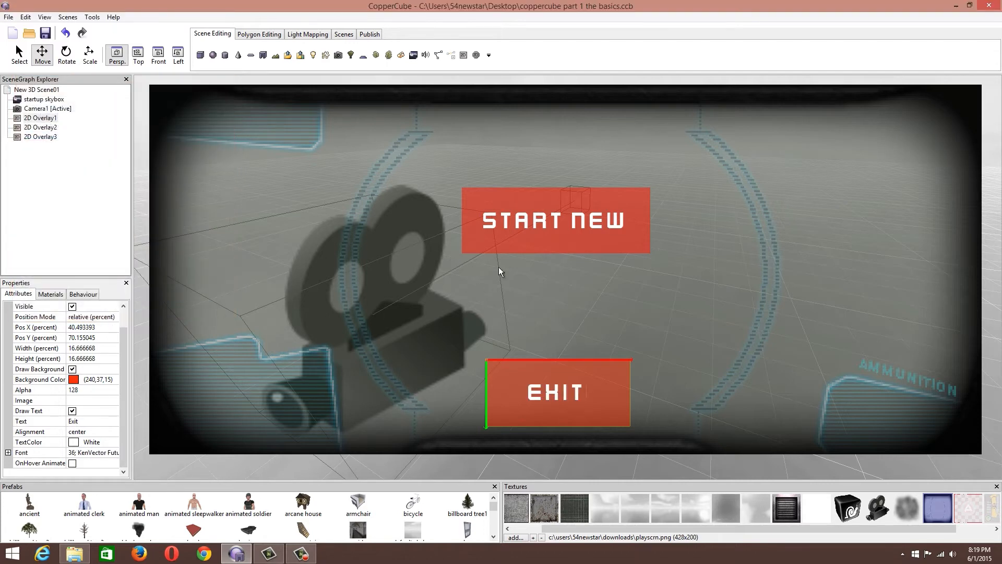
# Add a "When clicked on this do something" behaviour to the "Exit" overlay.
pyautogui.click(532, 399)
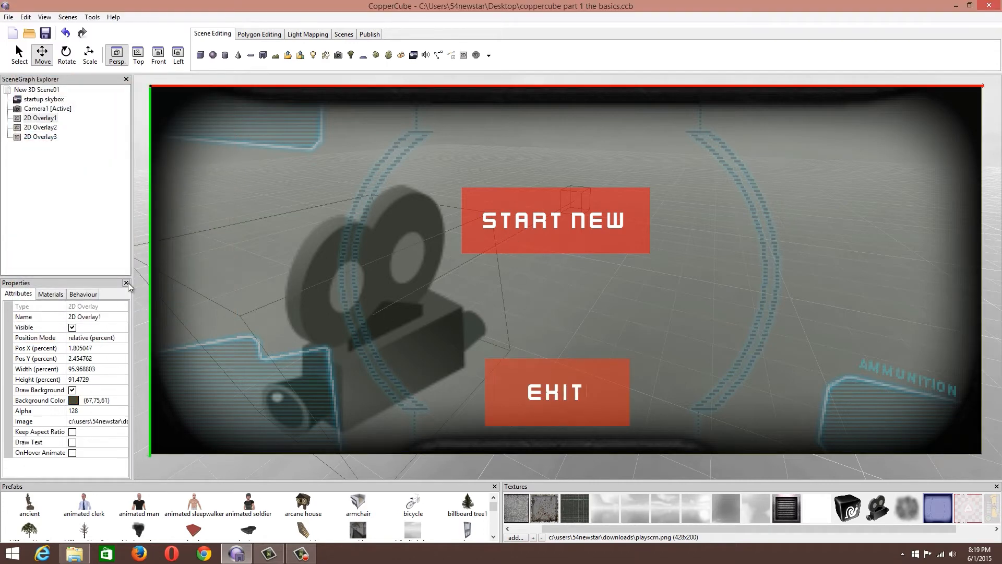
pyautogui.click(83, 294)
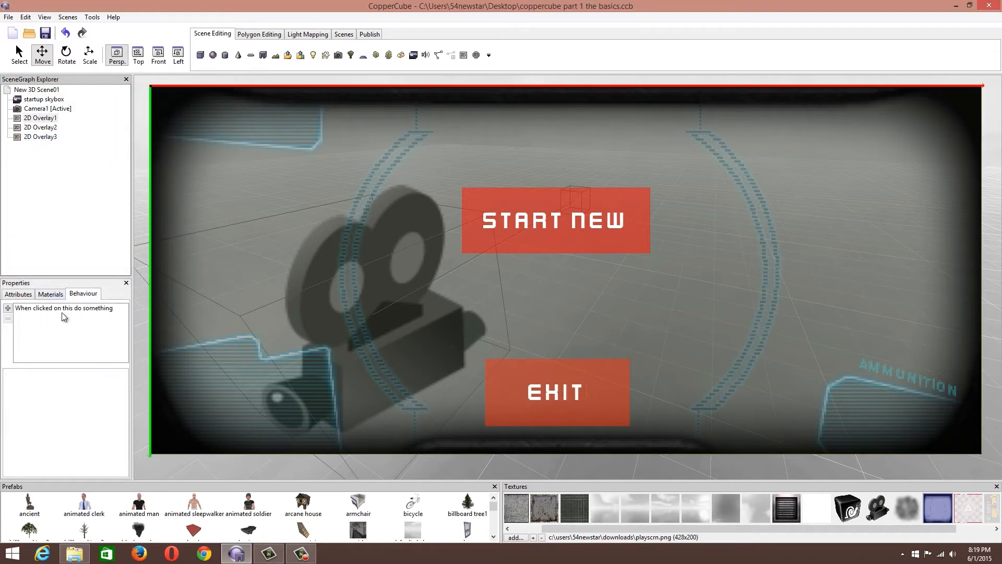
pyautogui.click(40, 136)
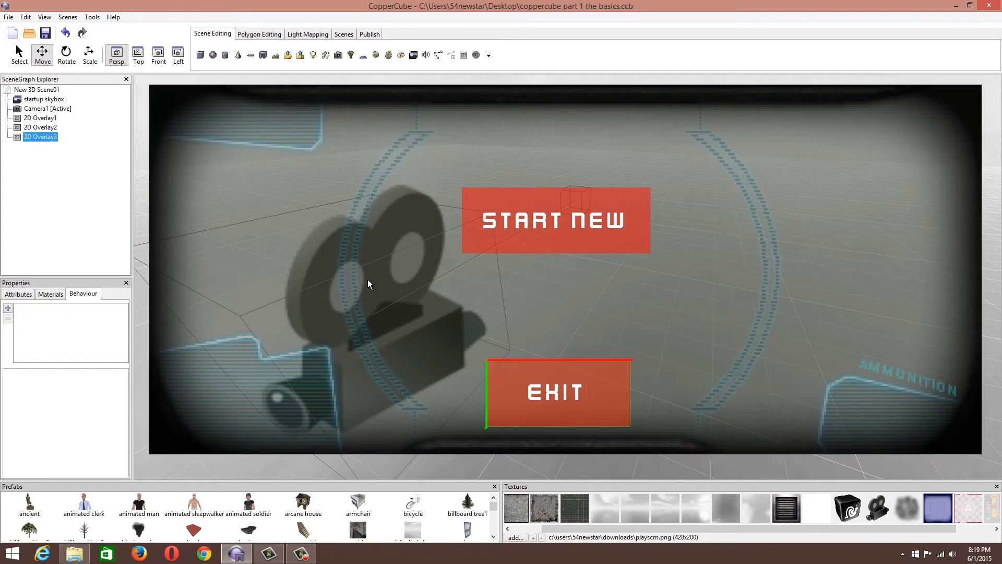
pyautogui.click(8, 308)
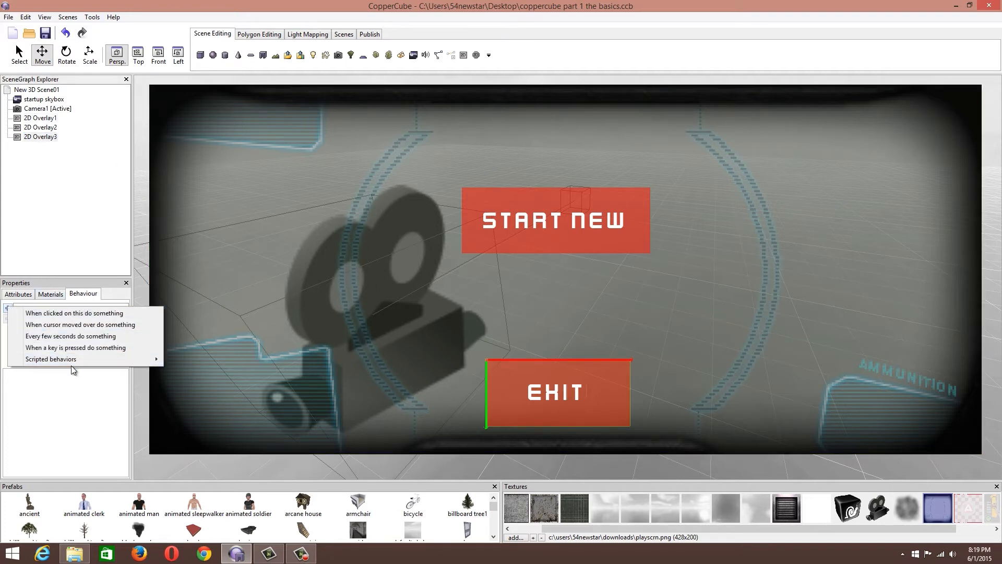
pyautogui.click(74, 313)
# Assign the Quit Application action to the "Exit" overlay's click behaviour.
pyautogui.click(84, 395)
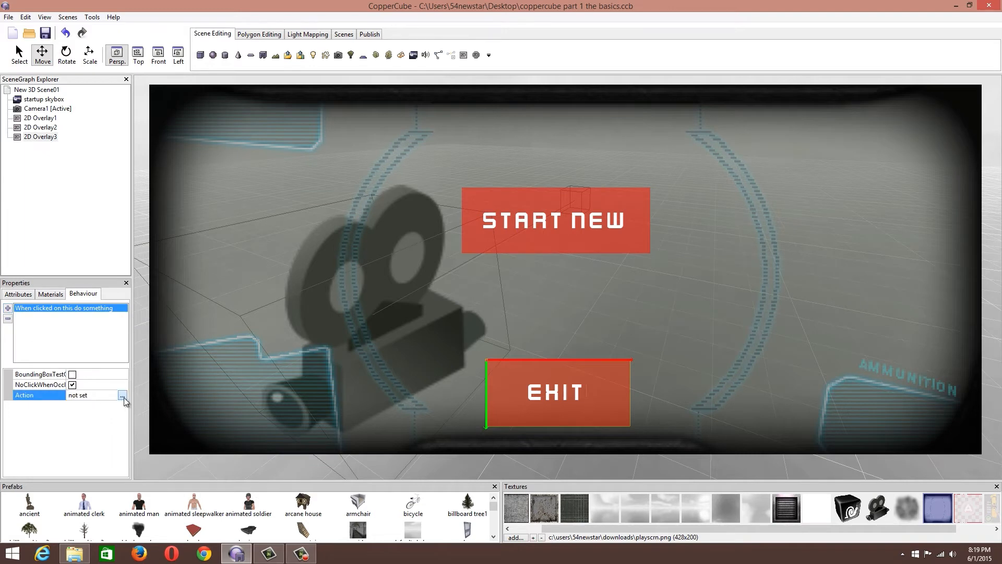
pyautogui.click(123, 396)
pyautogui.click(13, 373)
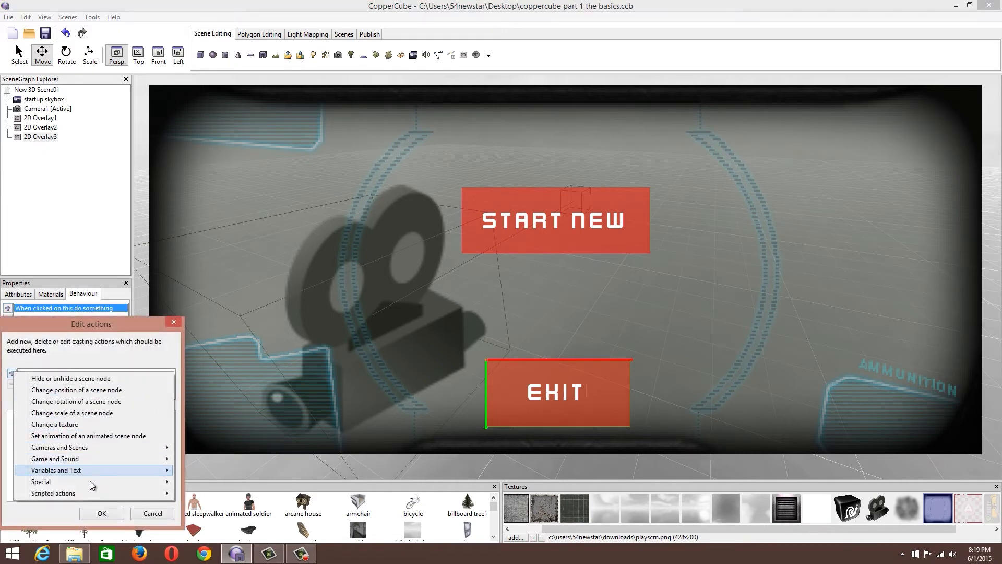
pyautogui.moveTo(92, 481)
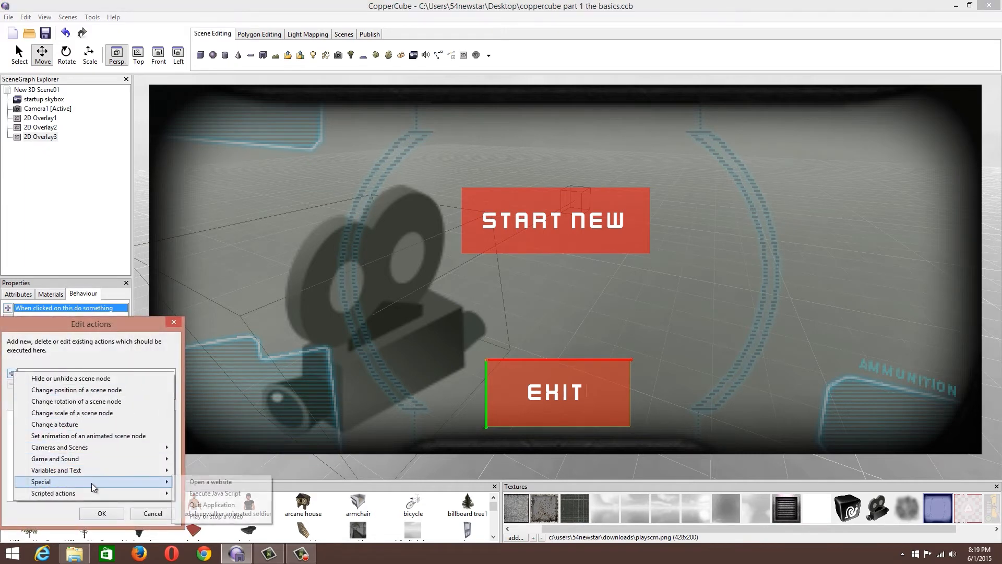
pyautogui.click(219, 505)
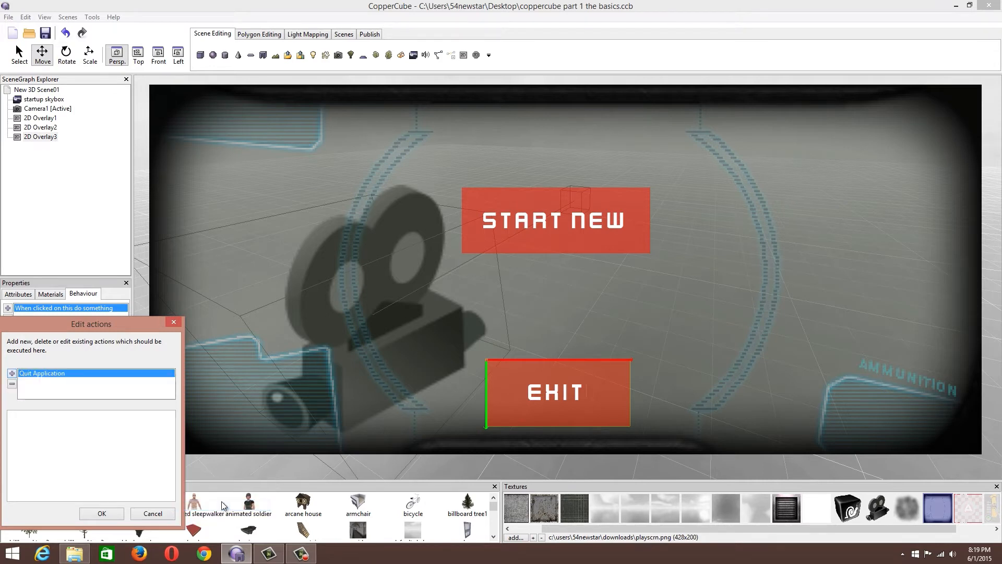
pyautogui.click(97, 514)
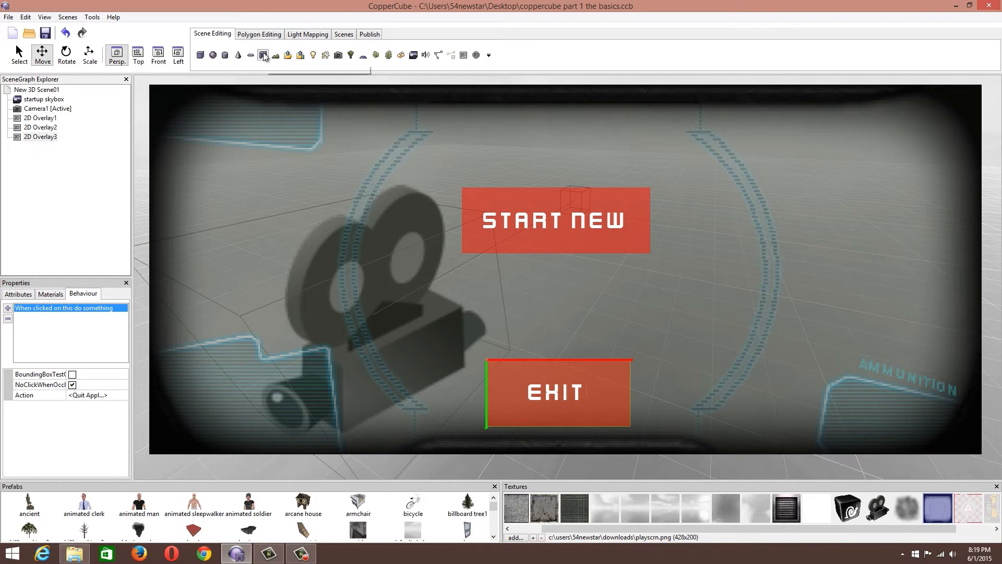
# Add a 2D overlay between "Start New" and "Exit" and enlarge it to about 19% wide and 18% high.
pyautogui.click(450, 55)
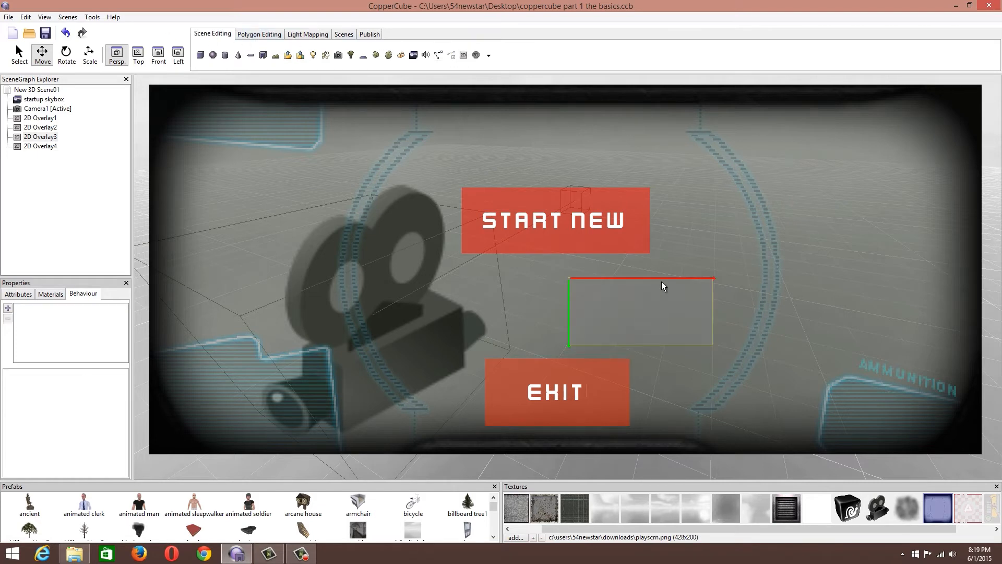
pyautogui.moveTo(657, 278); pyautogui.dragTo(575, 275)
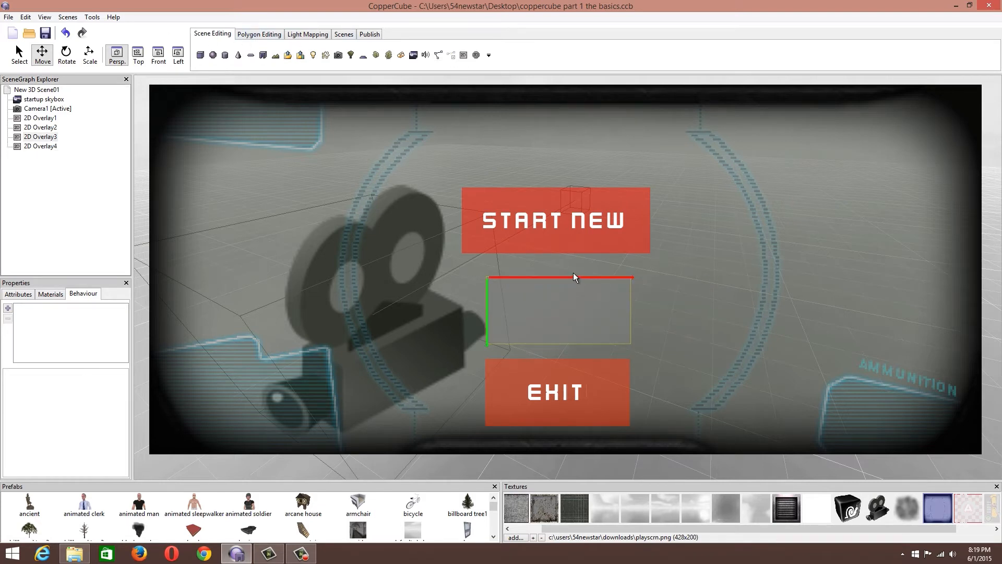
pyautogui.click(90, 54)
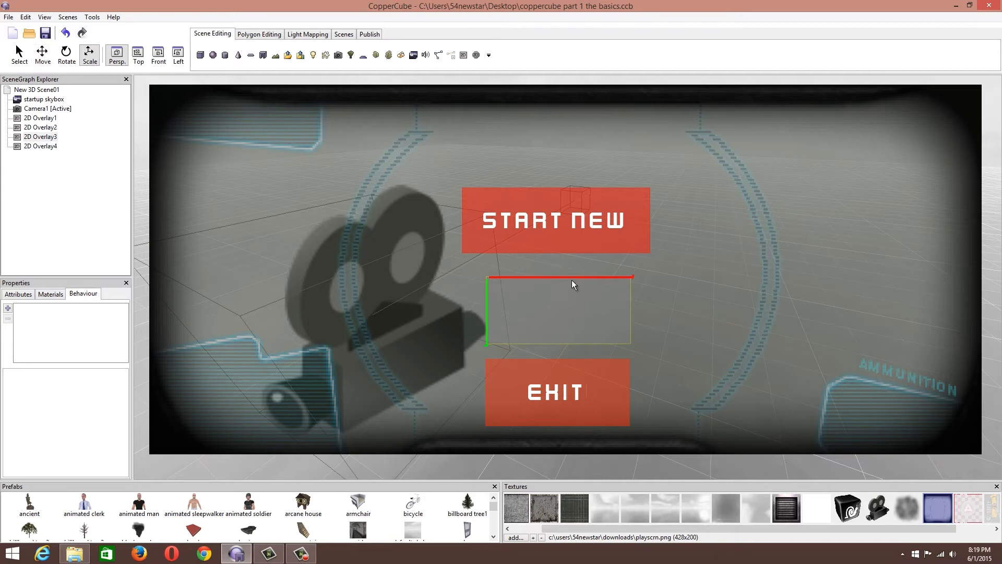
pyautogui.moveTo(572, 279); pyautogui.dragTo(536, 271)
pyautogui.click(42, 54)
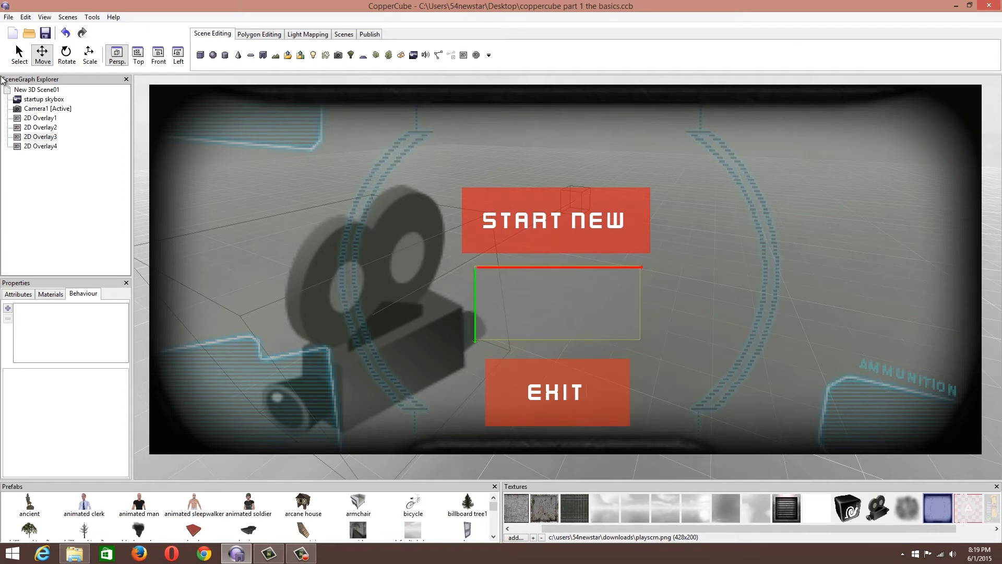
# Set the middle overlay's background color to red (242,13,13).
pyautogui.click(18, 294)
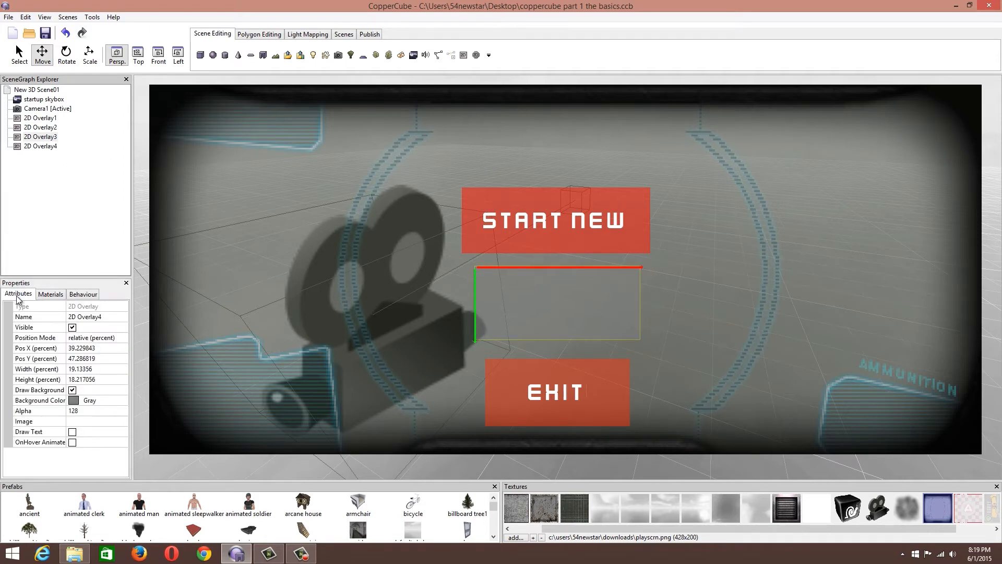
pyautogui.click(74, 401)
pyautogui.click(122, 401)
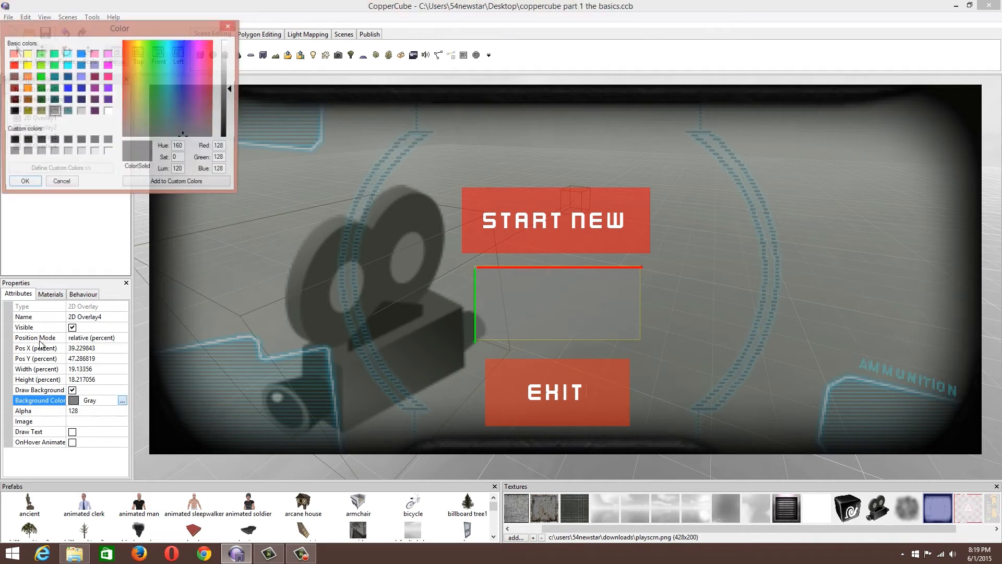
pyautogui.moveTo(123, 63); pyautogui.dragTo(122, 50)
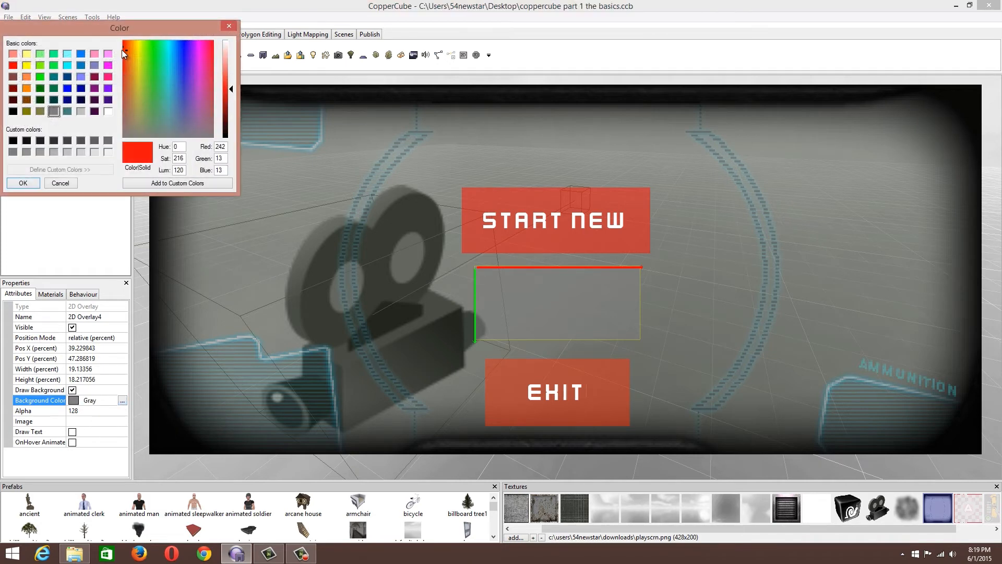
pyautogui.click(23, 184)
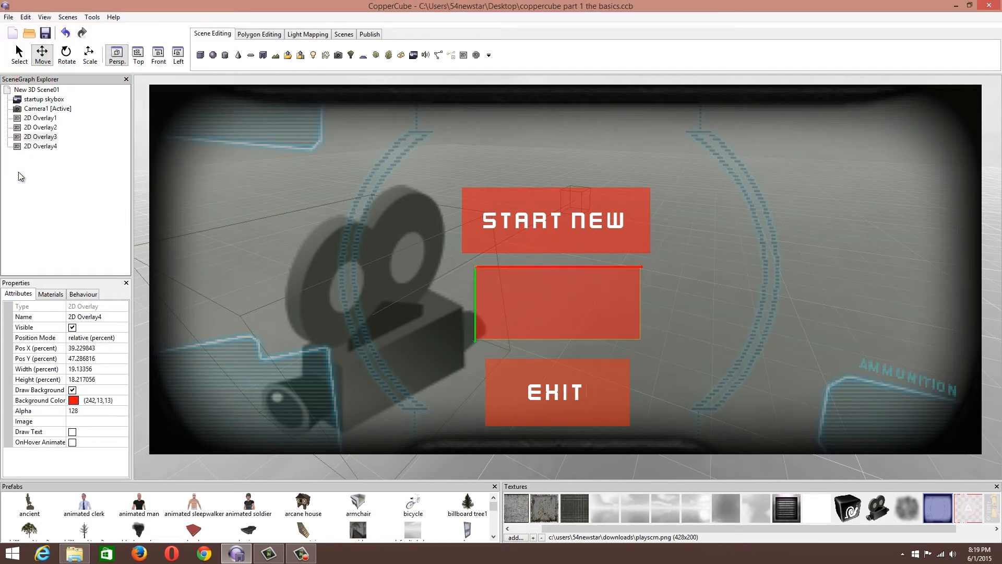
# Enable text drawing on the middle overlay and set its text to "Load".
pyautogui.click(72, 432)
pyautogui.click(96, 441)
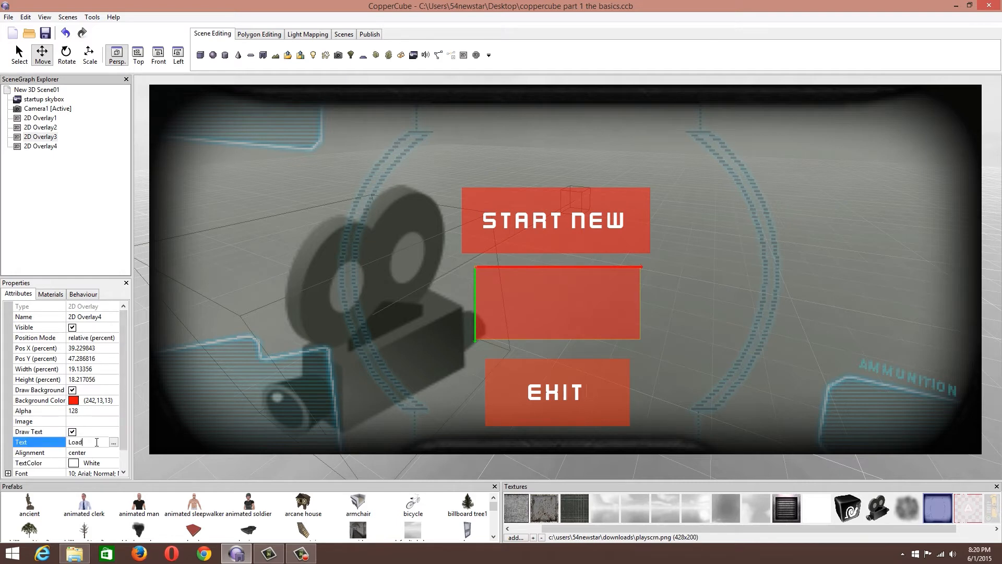
pyautogui.press('Return')
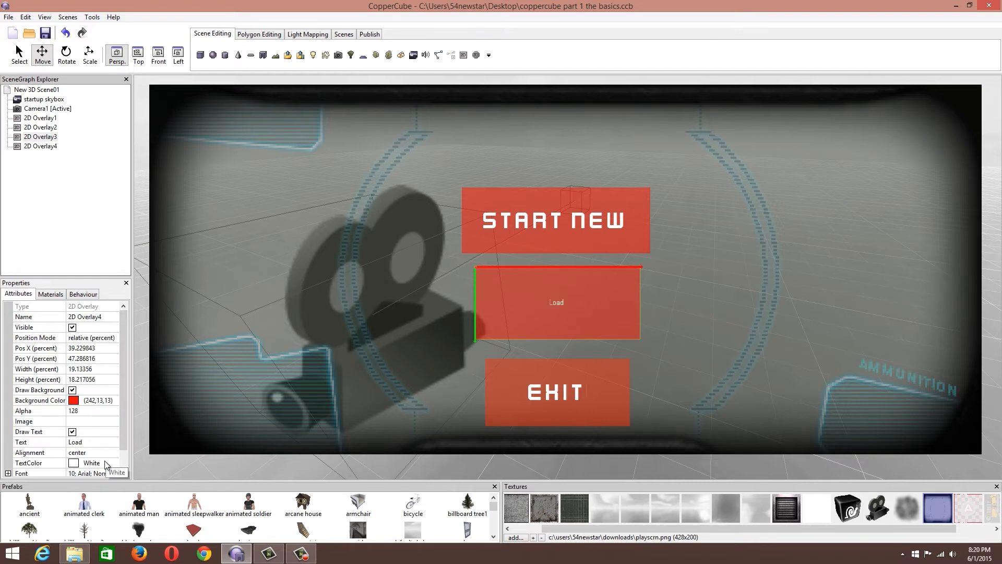
# Choose the KenVector Future font for the "Load" text.
pyautogui.scroll(-1, 121, 435)
pyautogui.click(104, 452)
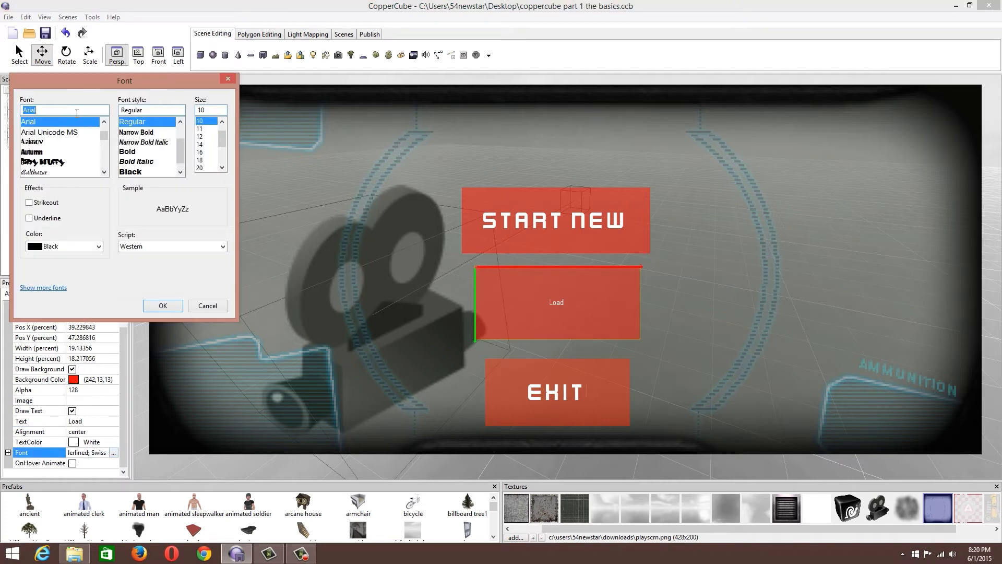
pyautogui.write('keny')
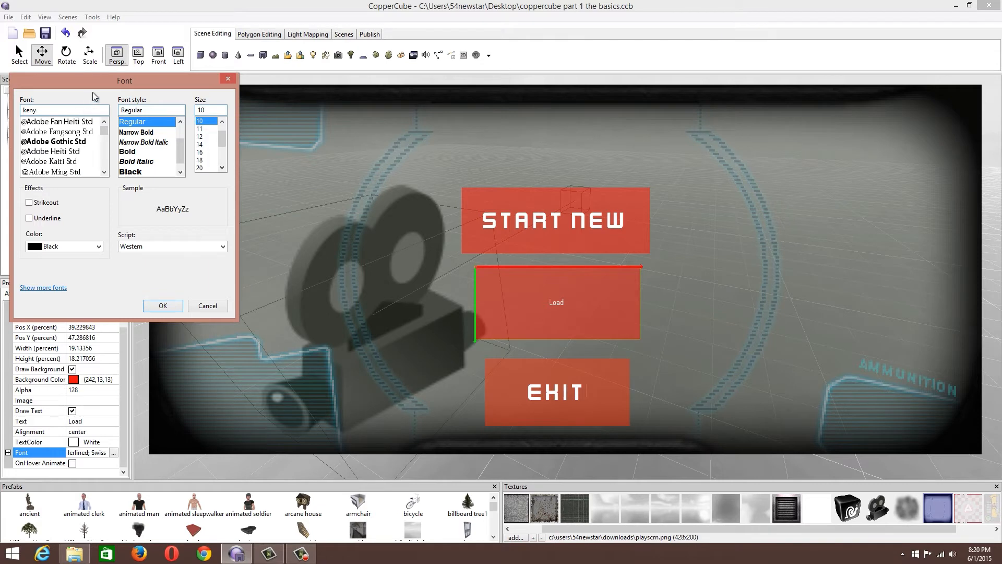
pyautogui.scroll(-10, 104, 139)
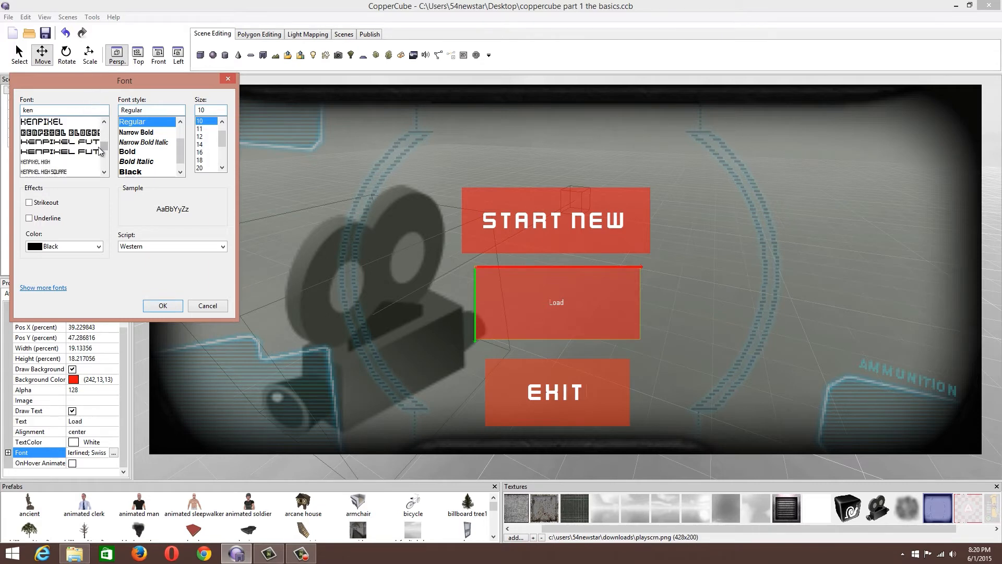
pyautogui.click(67, 151)
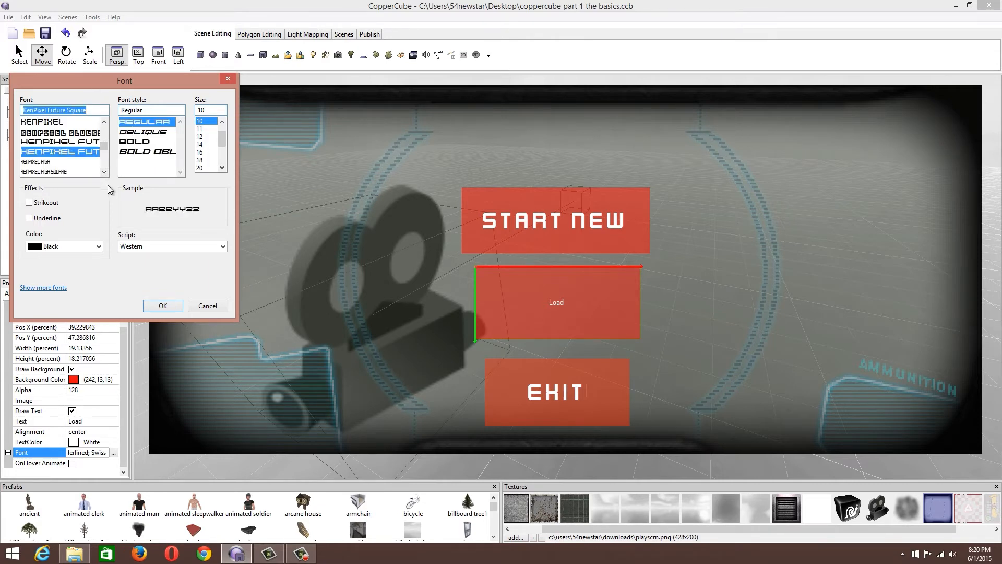
pyautogui.click(104, 172)
pyautogui.click(104, 172)
pyautogui.click(104, 172)
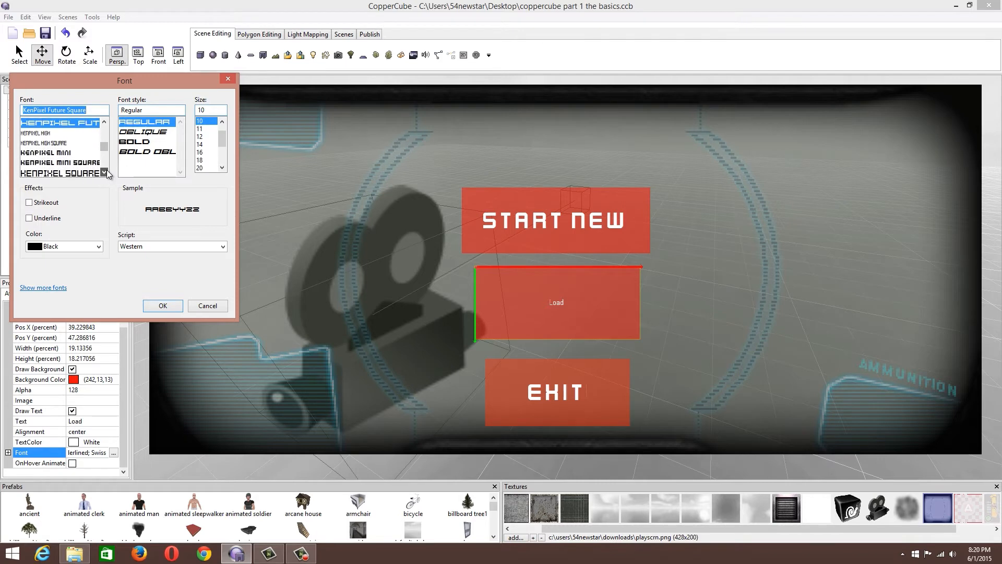
pyautogui.click(104, 172)
pyautogui.click(104, 172)
pyautogui.click(104, 172)
pyautogui.click(60, 121)
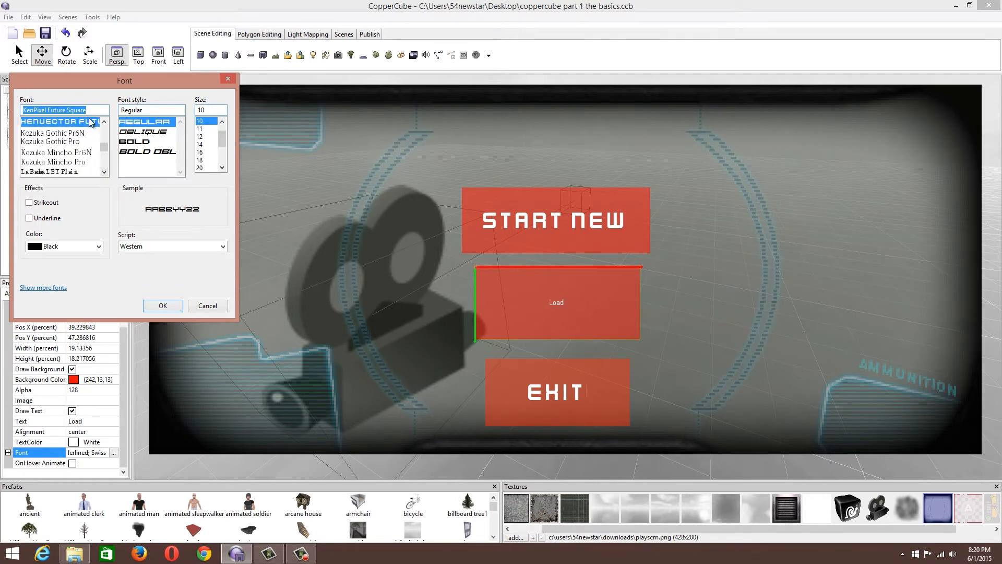
# Set the "Load" text to size 36 with the Regular style and apply the font settings.
pyautogui.click(222, 167)
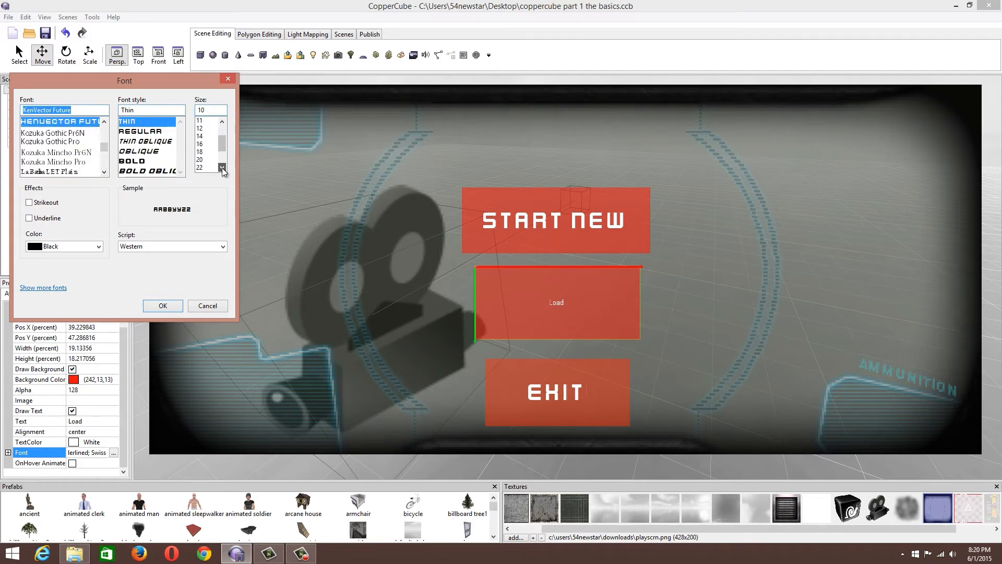
pyautogui.click(222, 168)
pyautogui.click(222, 168)
pyautogui.click(222, 168)
pyautogui.click(222, 168)
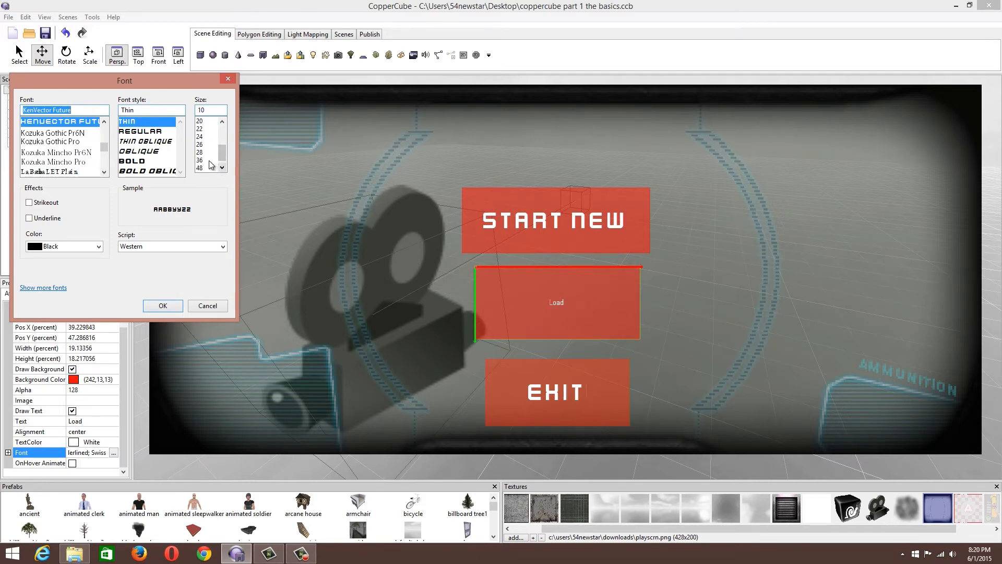
pyautogui.click(209, 160)
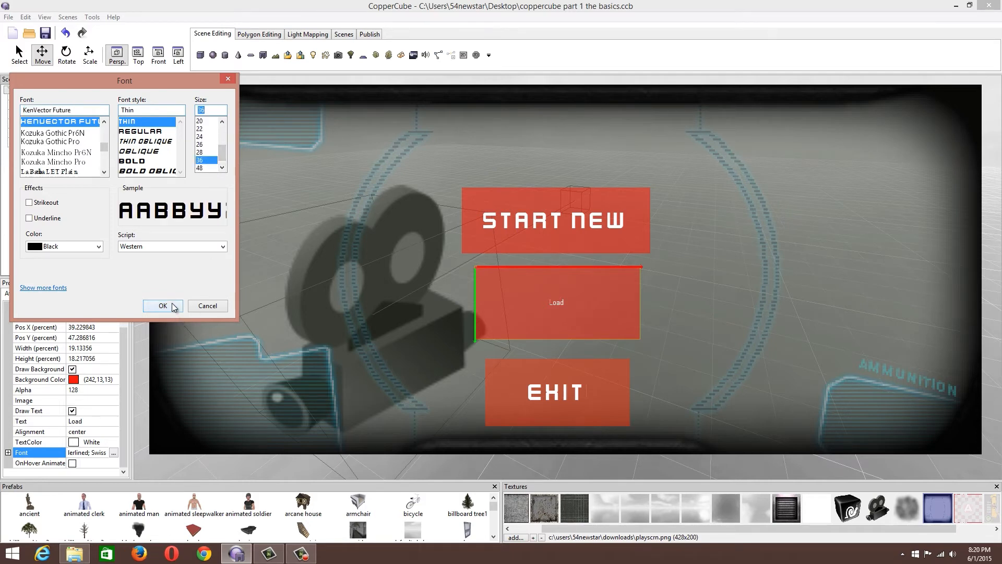
pyautogui.click(156, 132)
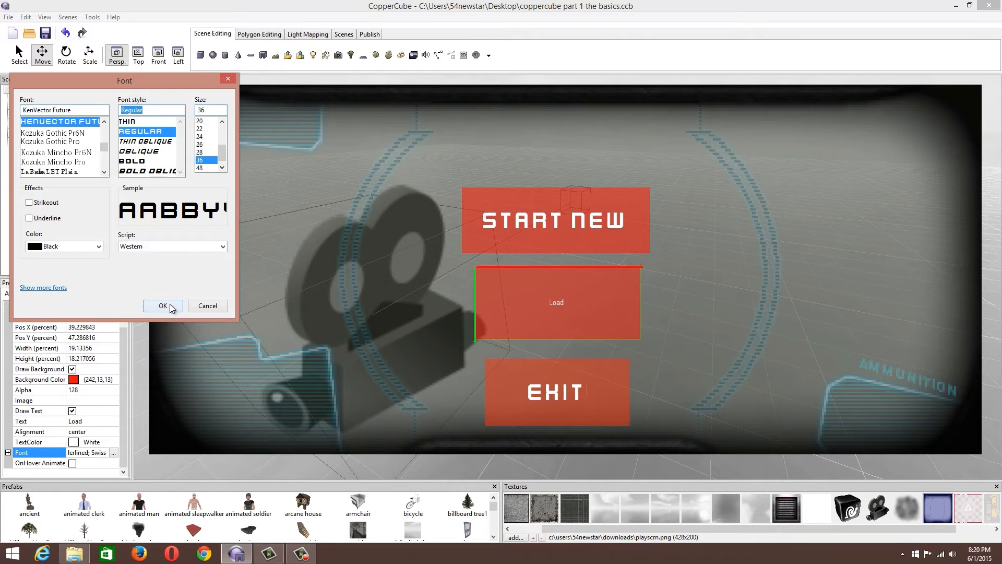
pyautogui.click(163, 306)
# Change the "Exit" text's font style to Regular and apply it.
pyautogui.click(501, 384)
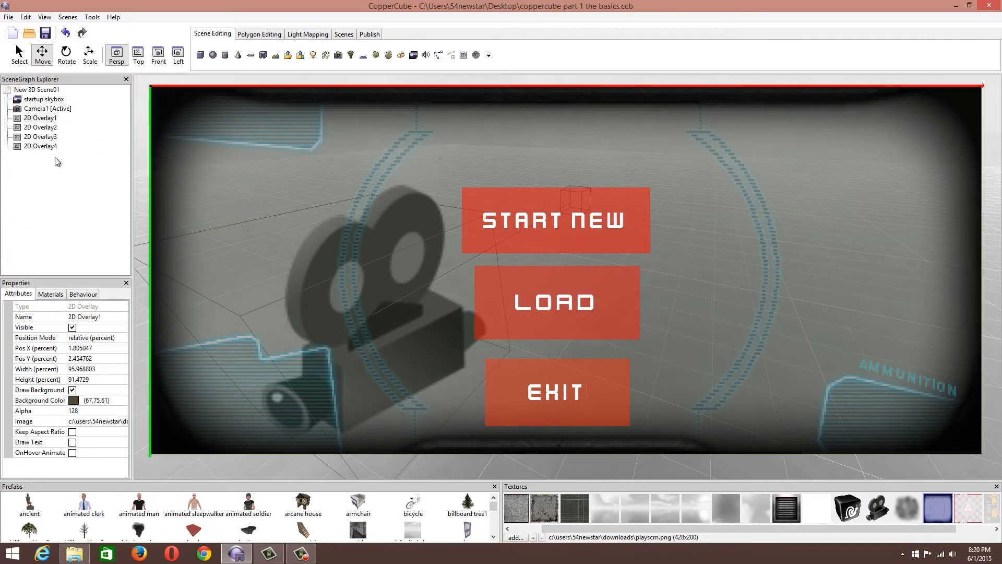
pyautogui.click(46, 137)
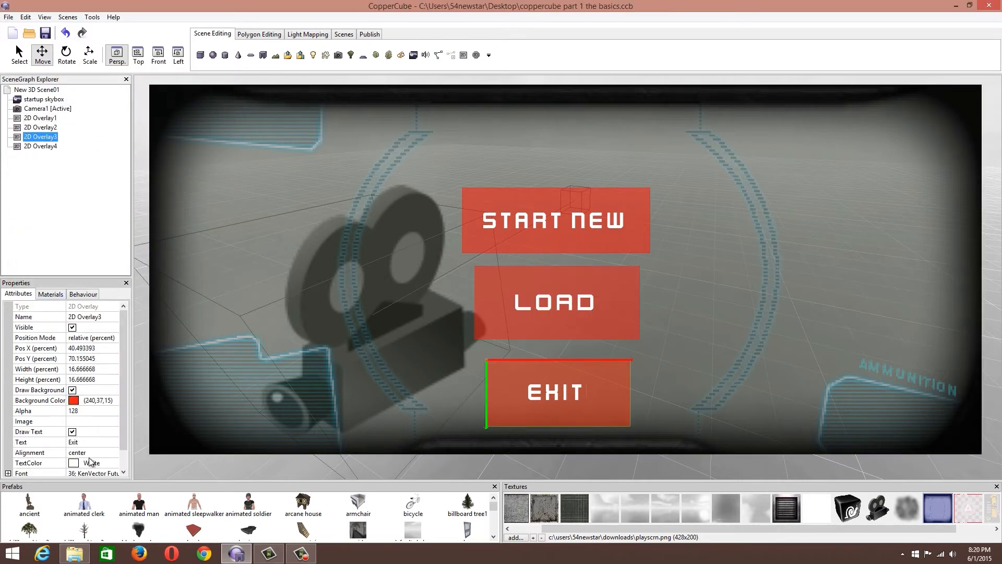
pyautogui.click(90, 473)
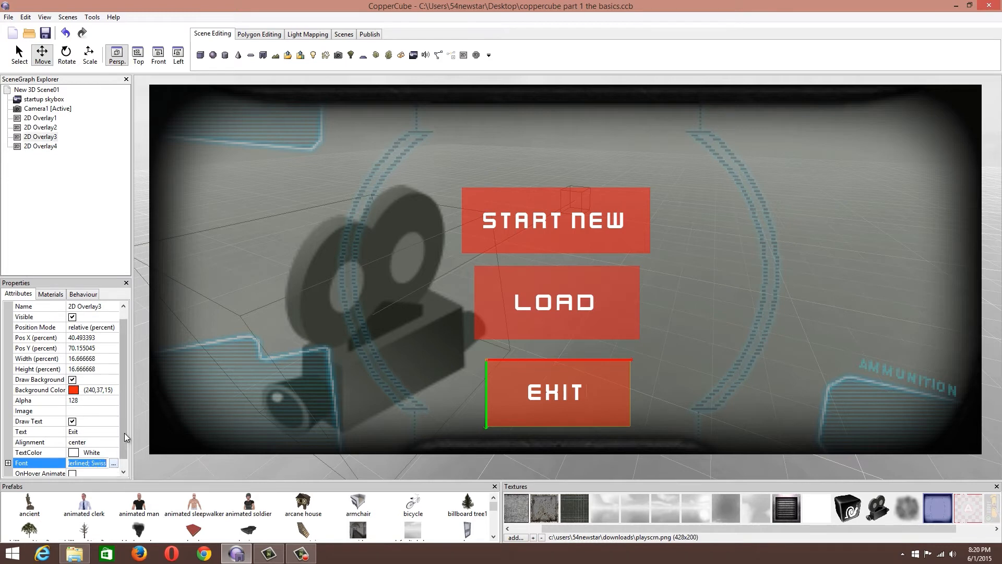
pyautogui.click(113, 463)
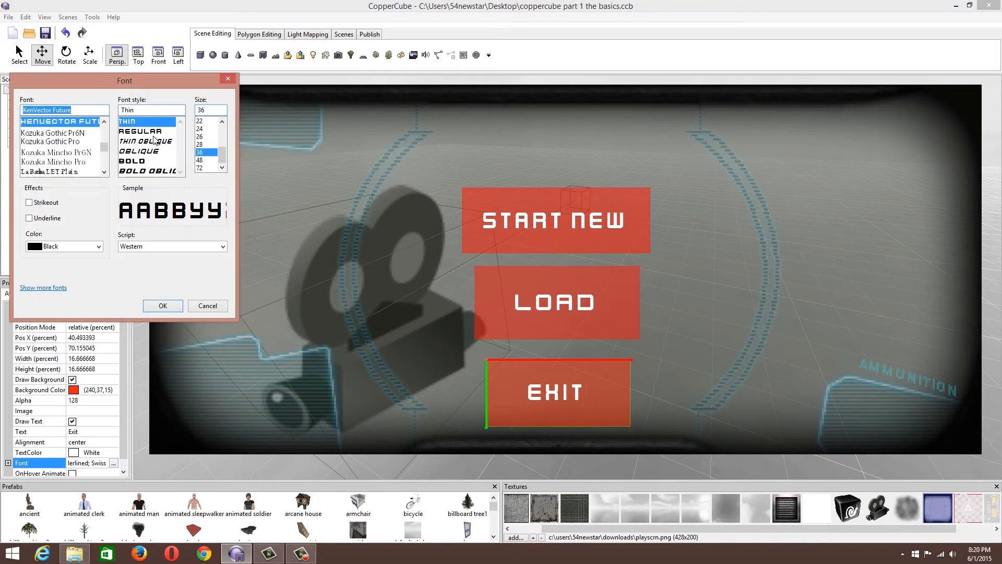
pyautogui.click(136, 131)
pyautogui.click(162, 306)
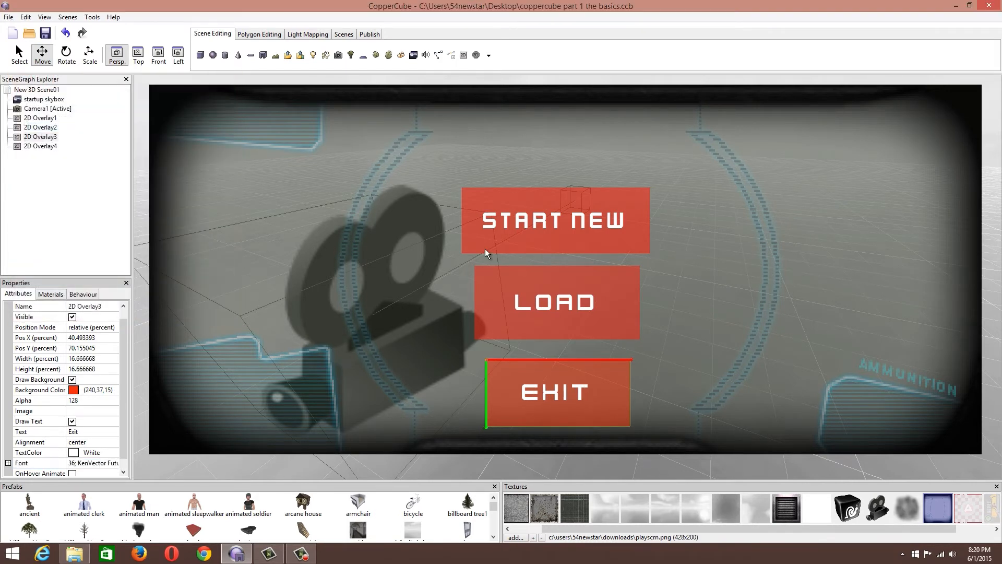
pyautogui.moveTo(493, 209); pyautogui.dragTo(496, 208)
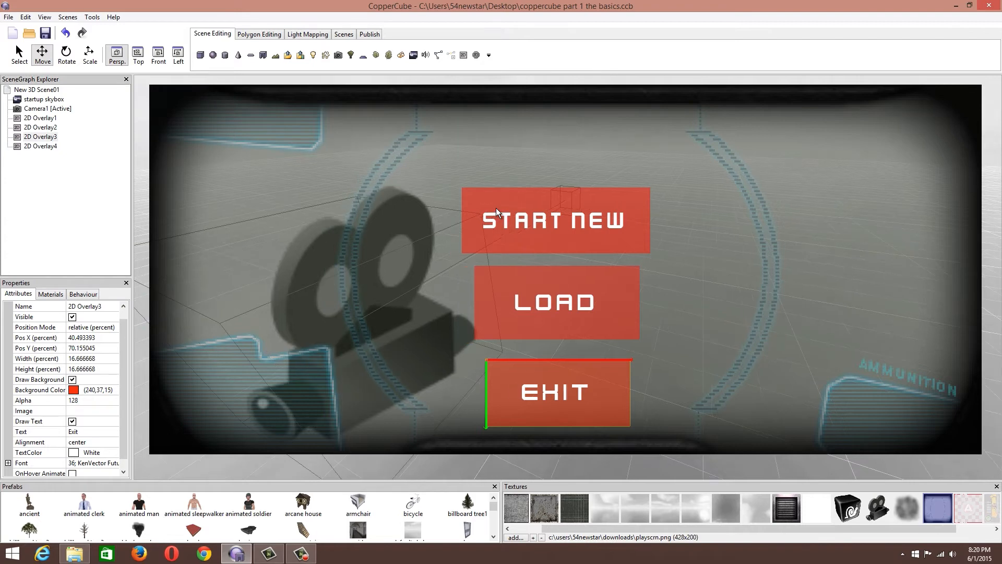
# Change the "Start New" text's font style to Regular and apply it.
pyautogui.click(36, 119)
pyautogui.click(39, 127)
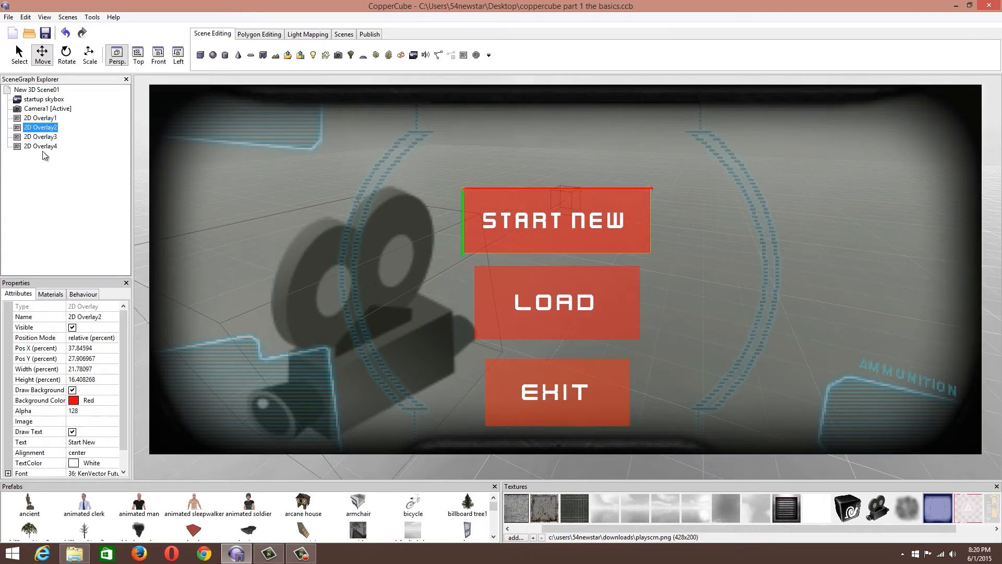
pyautogui.click(98, 473)
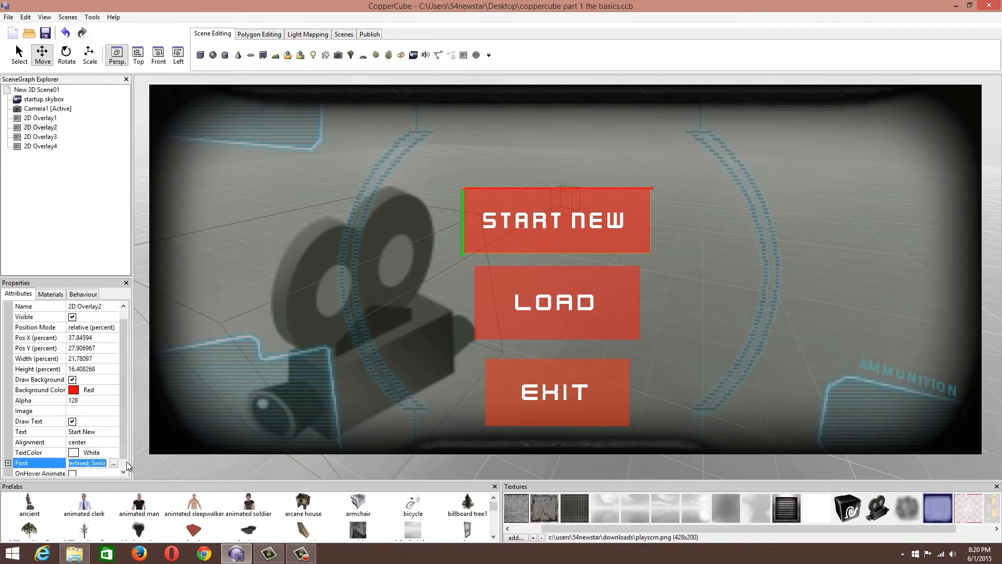
pyautogui.click(113, 463)
pyautogui.click(153, 131)
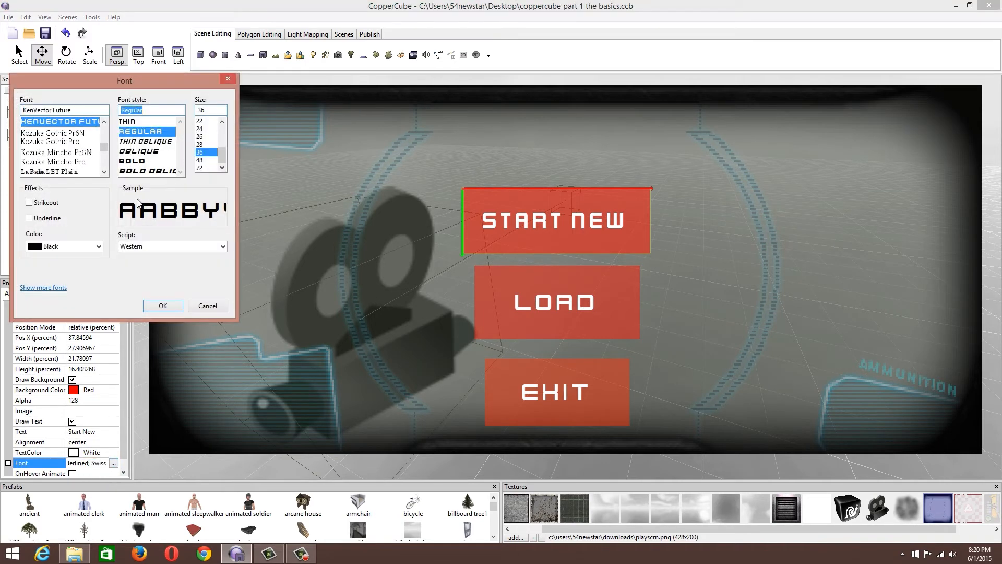
pyautogui.click(164, 305)
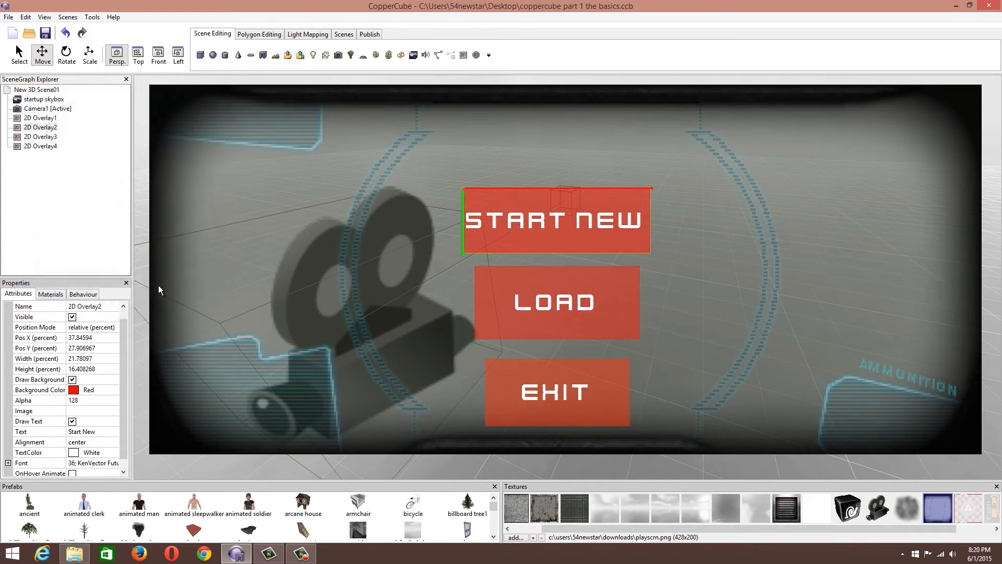
# Test-run the menu as a Windows application and try the "Exit" button.
pyautogui.click(336, 230)
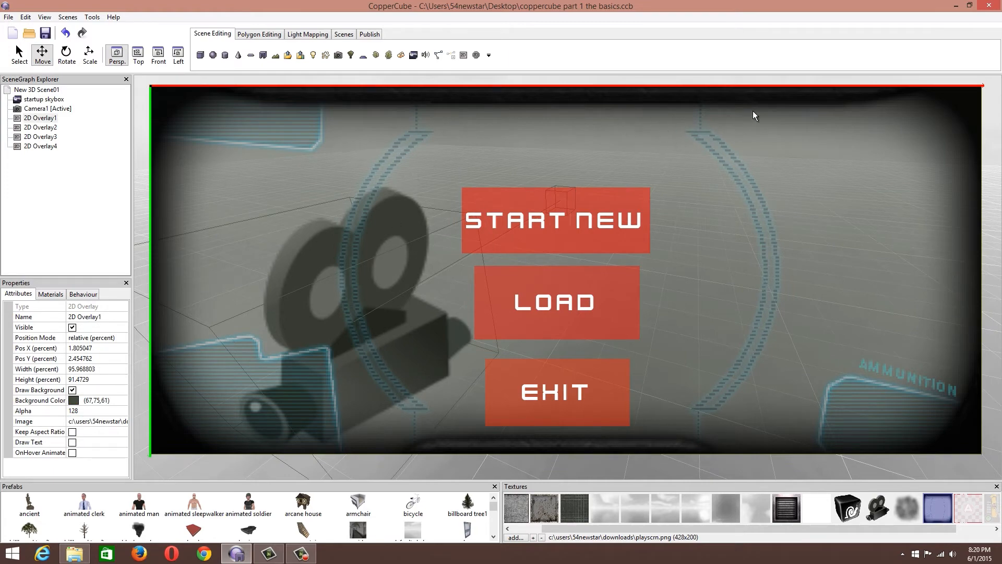
pyautogui.moveTo(715, 121); pyautogui.dragTo(685, 199)
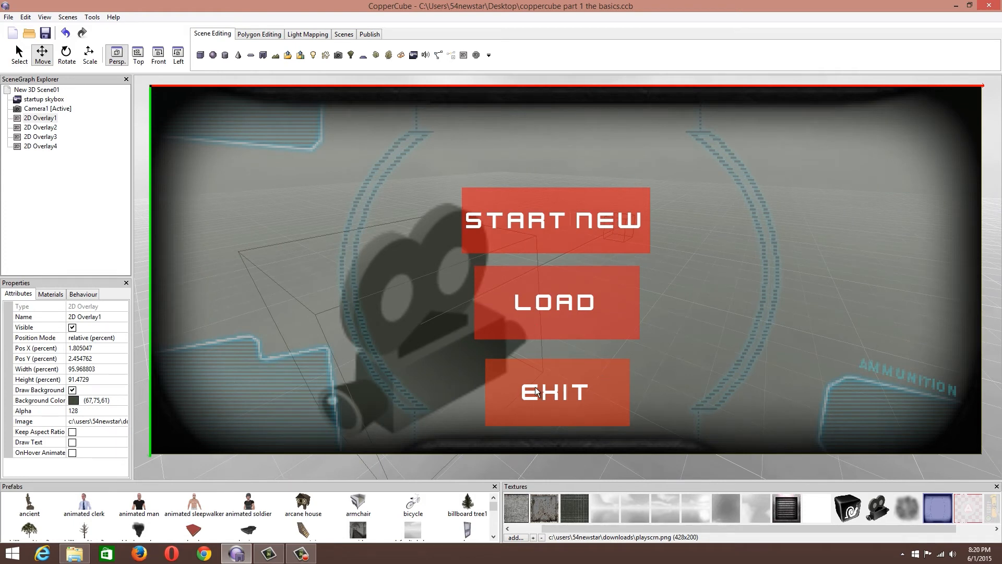
pyautogui.click(370, 34)
pyautogui.click(309, 55)
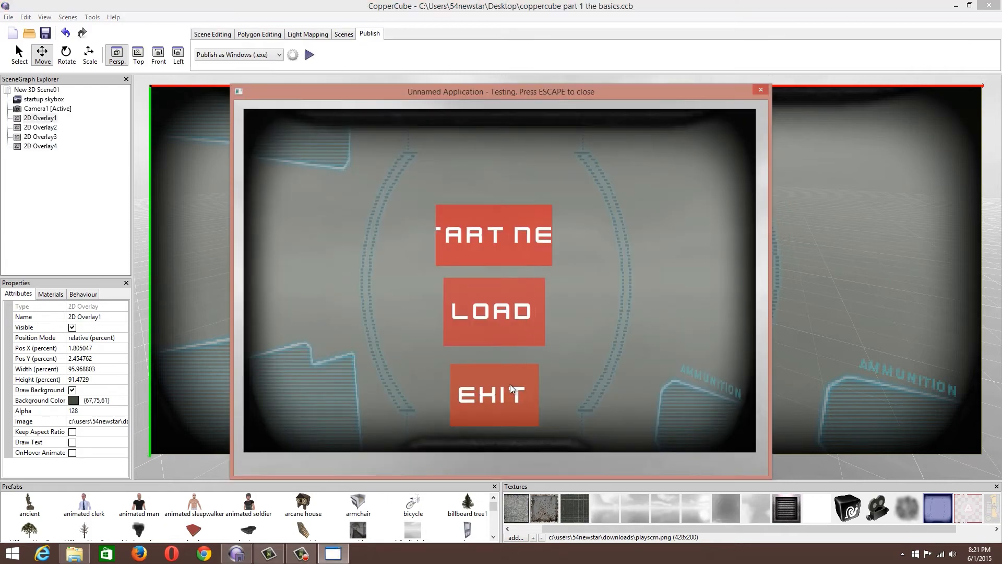
pyautogui.click(491, 401)
# Test-run the application again, try the "Load" button, and close the test window.
pyautogui.click(309, 55)
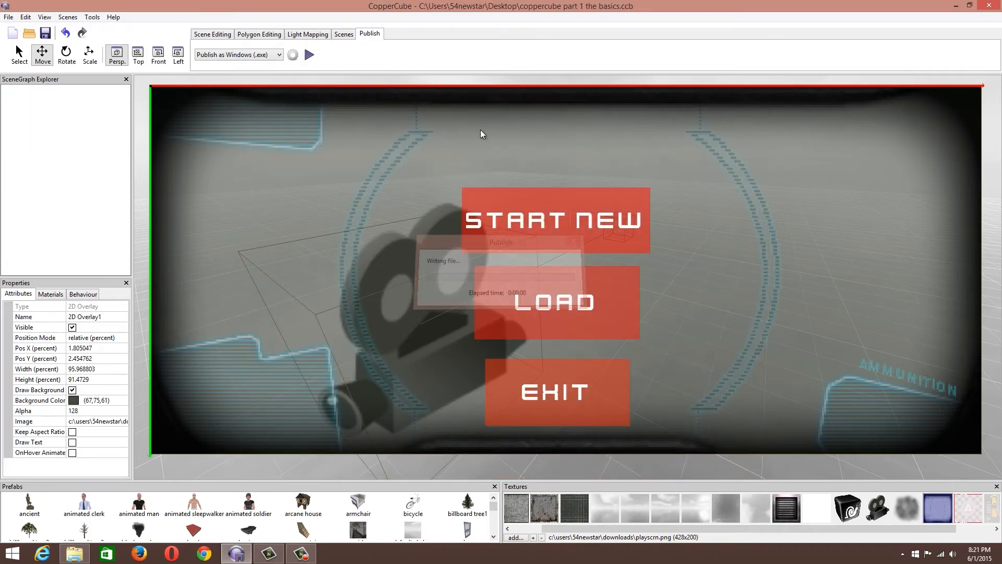
pyautogui.click(515, 296)
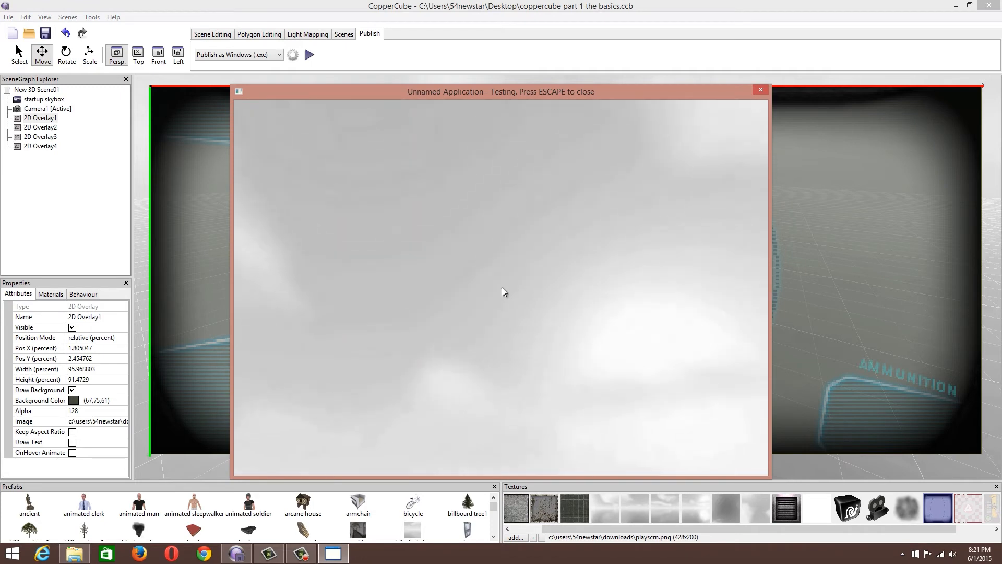
pyautogui.press('Escape')
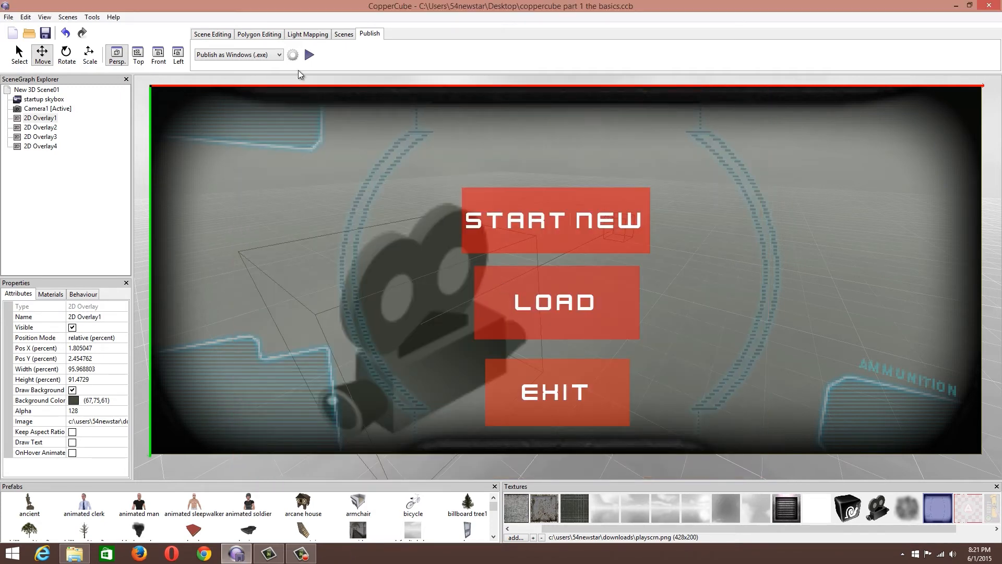
# Undo the accidental nesting of 2D Overlay2 under 2D Overlay3 and check the "Load" overlay's behaviours.
pyautogui.moveTo(55, 127); pyautogui.dragTo(52, 137)
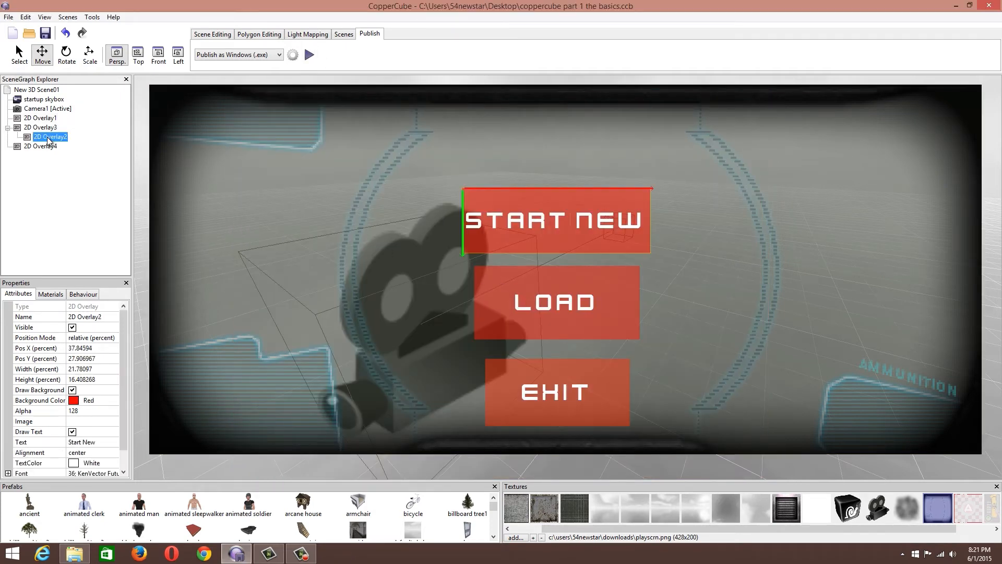
pyautogui.hotkey('ctrl', 'z')
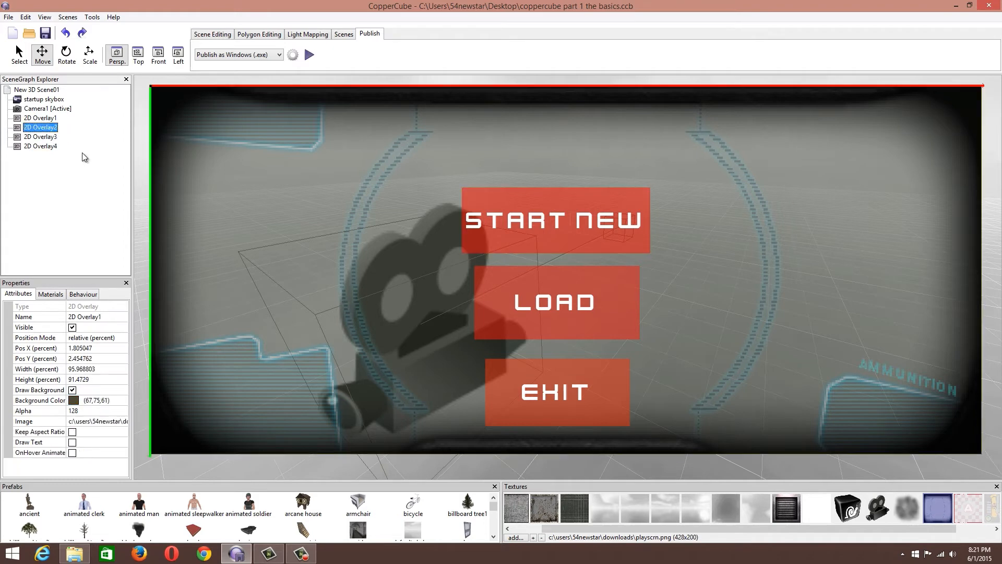
pyautogui.click(39, 137)
pyautogui.click(39, 127)
pyautogui.click(39, 146)
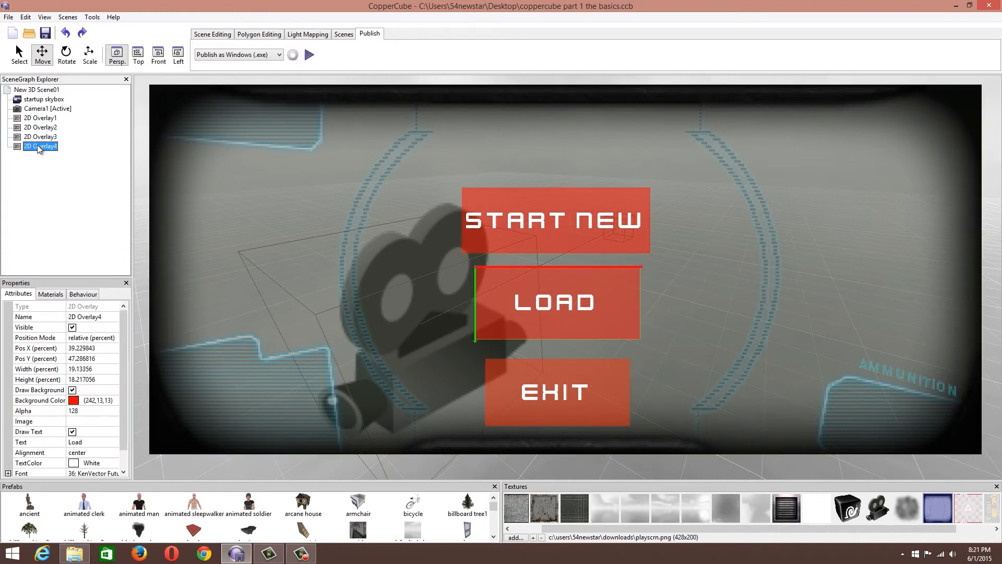
pyautogui.click(82, 293)
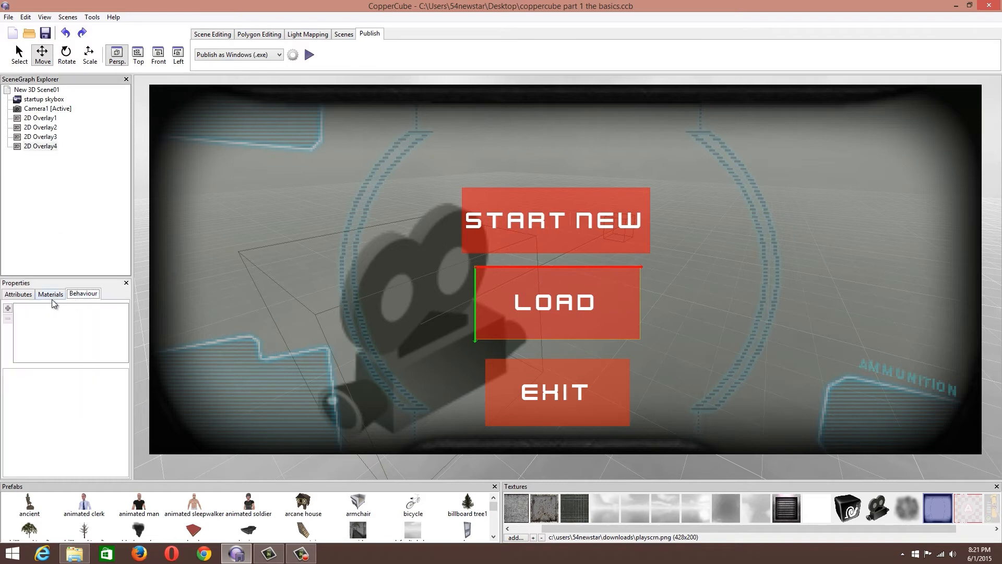
# Try the "Load" button in another test run and close the test window.
pyautogui.click(309, 54)
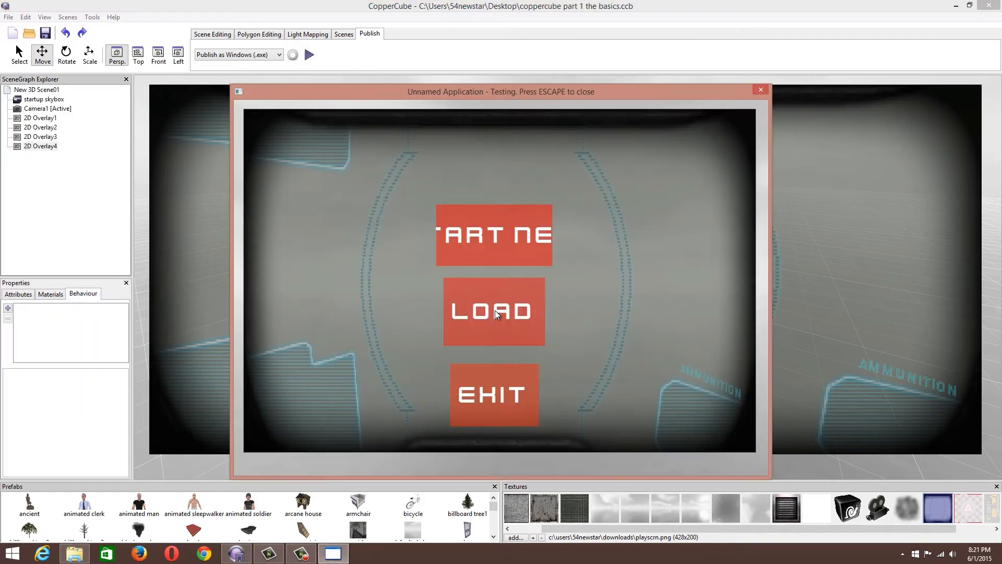
pyautogui.click(495, 310)
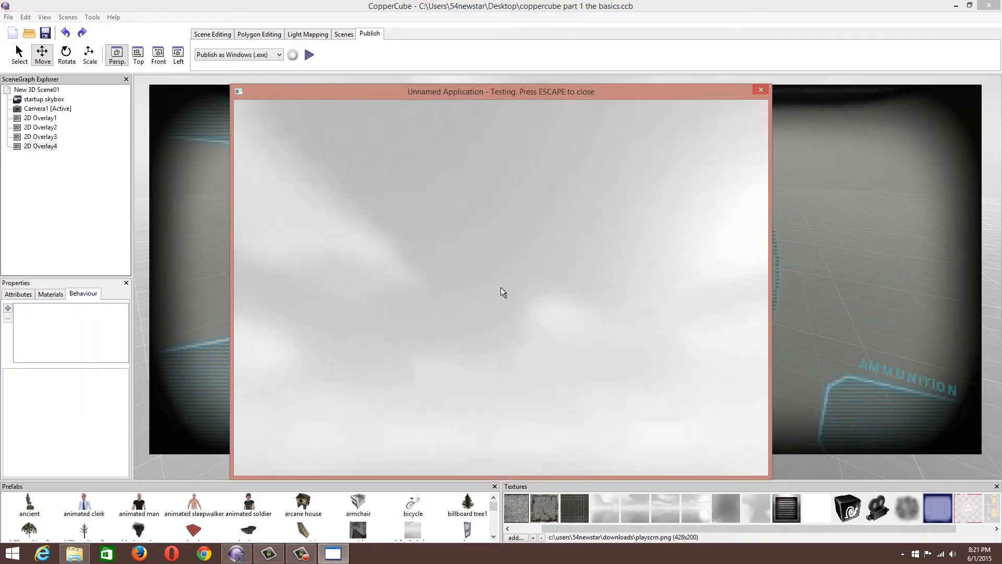
pyautogui.press('Escape')
# Inspect the click behaviour and its actions on the full-screen image overlay, 2D Overlay1.
pyautogui.click(286, 227)
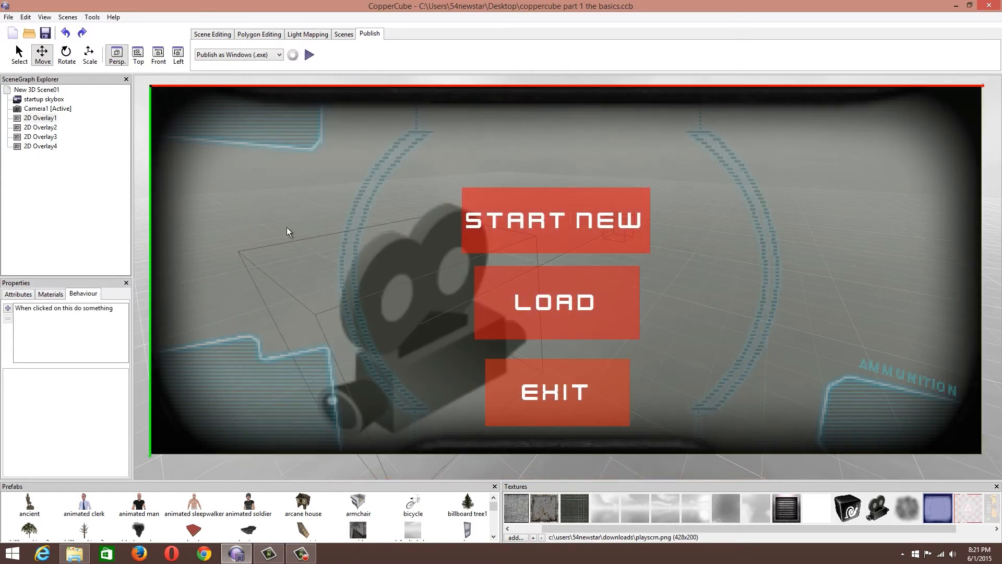
pyautogui.click(36, 310)
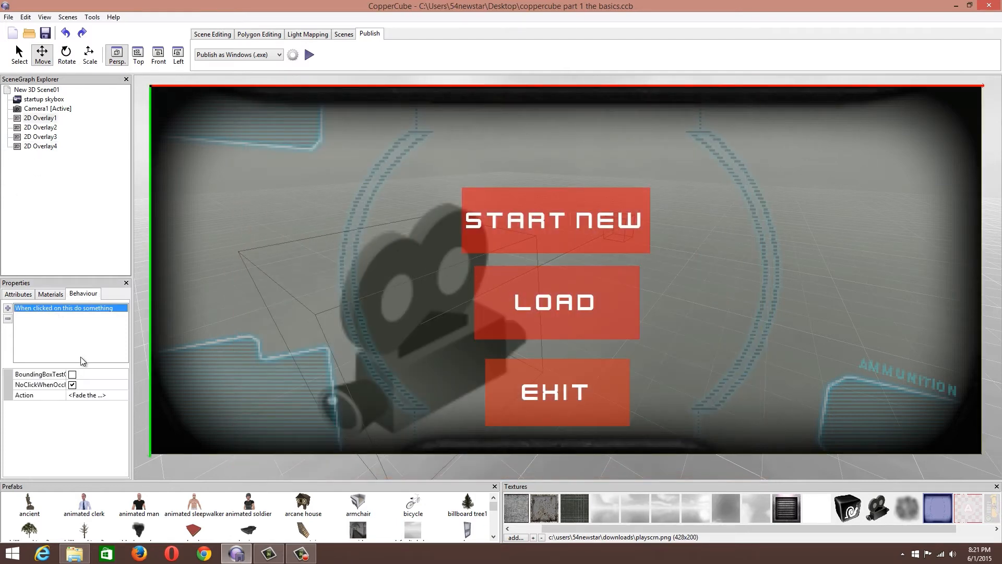
pyautogui.click(109, 395)
pyautogui.click(123, 396)
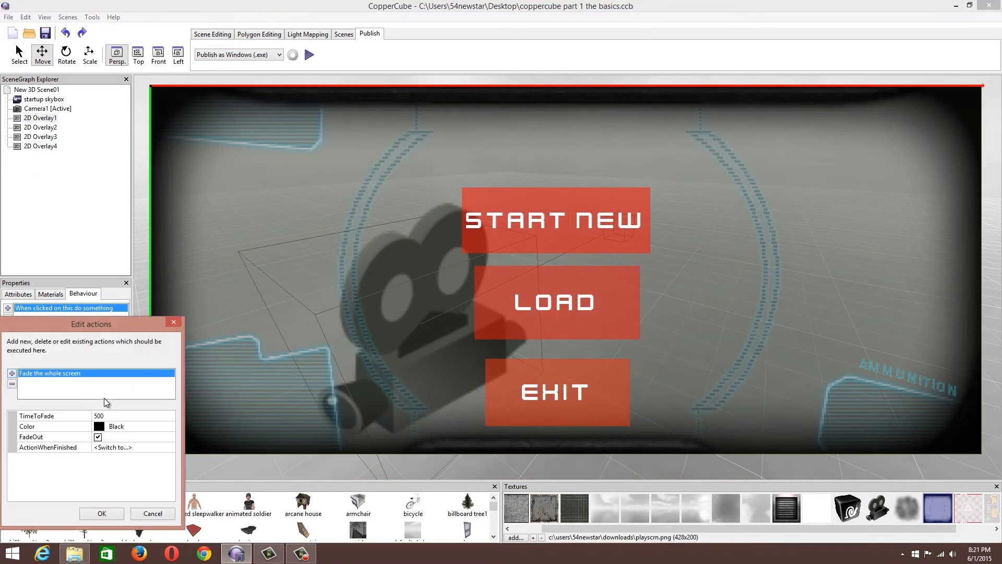
pyautogui.click(175, 322)
# Copy the behaviors of the full-screen image overlay and delete its click behaviour.
pyautogui.rightClick(202, 206)
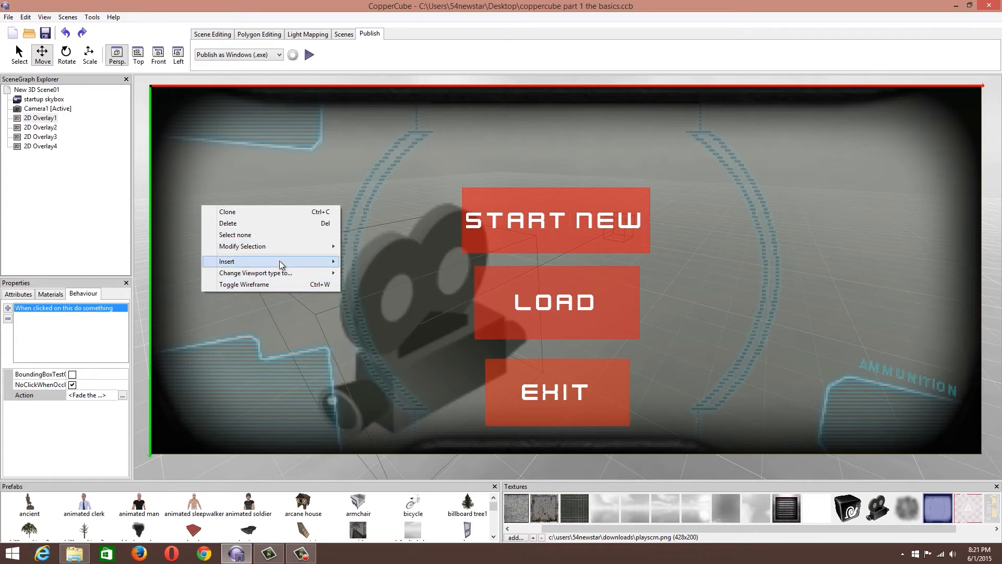
pyautogui.moveTo(289, 245)
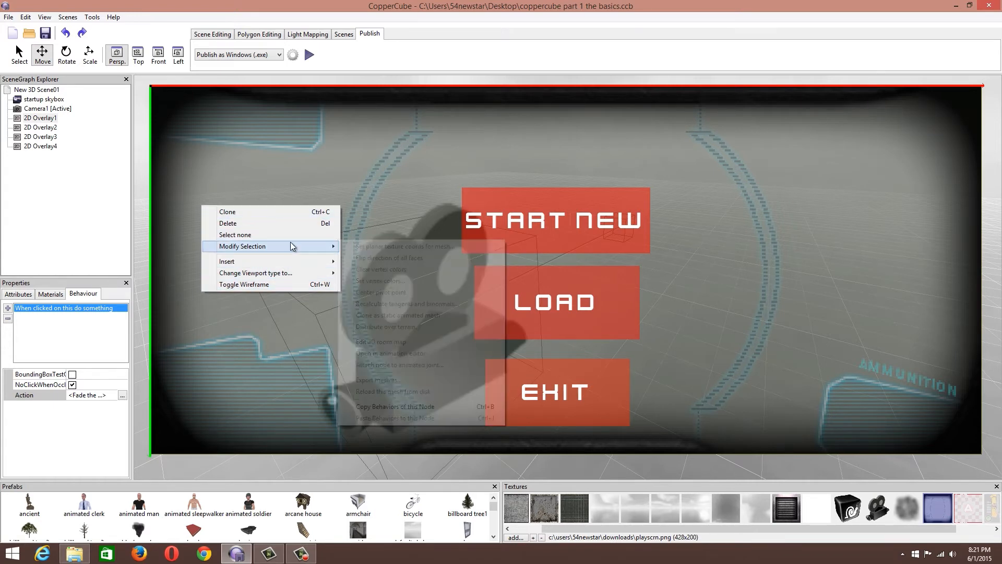
pyautogui.click(418, 407)
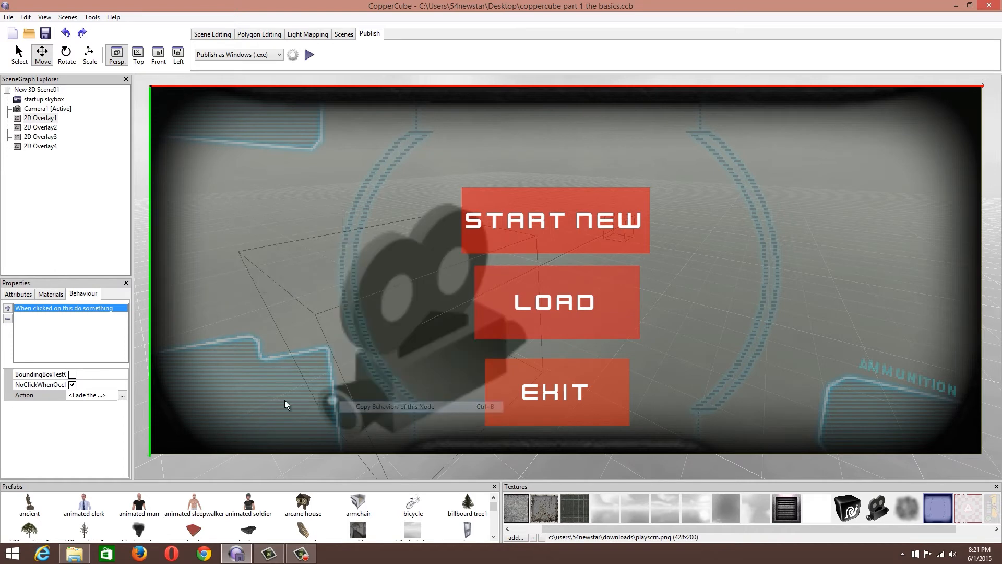
pyautogui.click(8, 319)
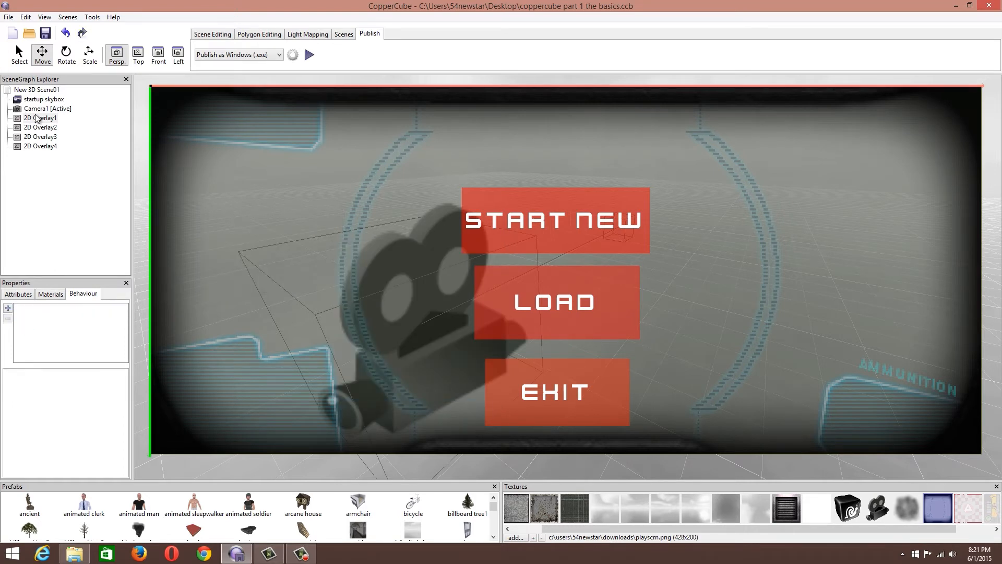
pyautogui.click(40, 136)
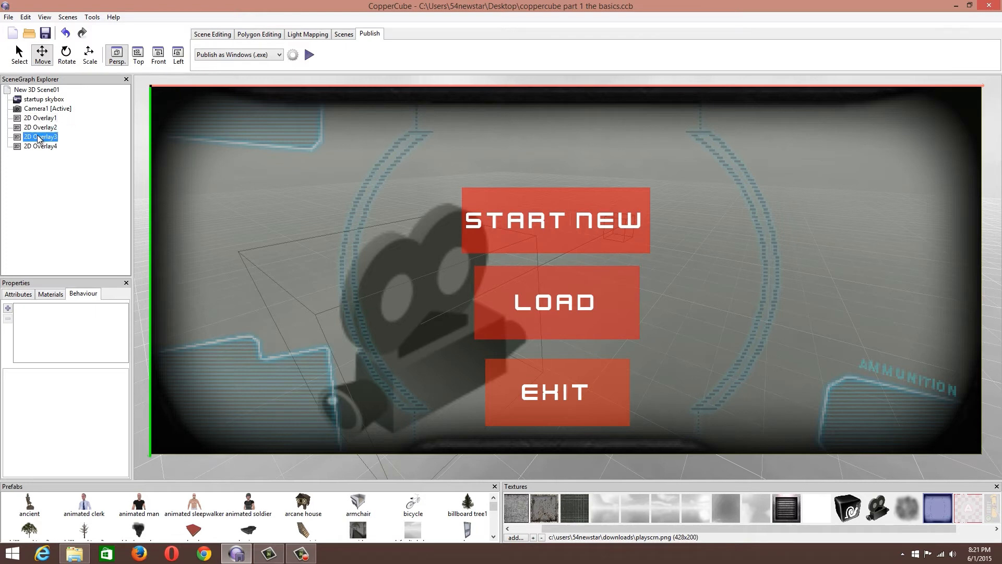
pyautogui.click(36, 125)
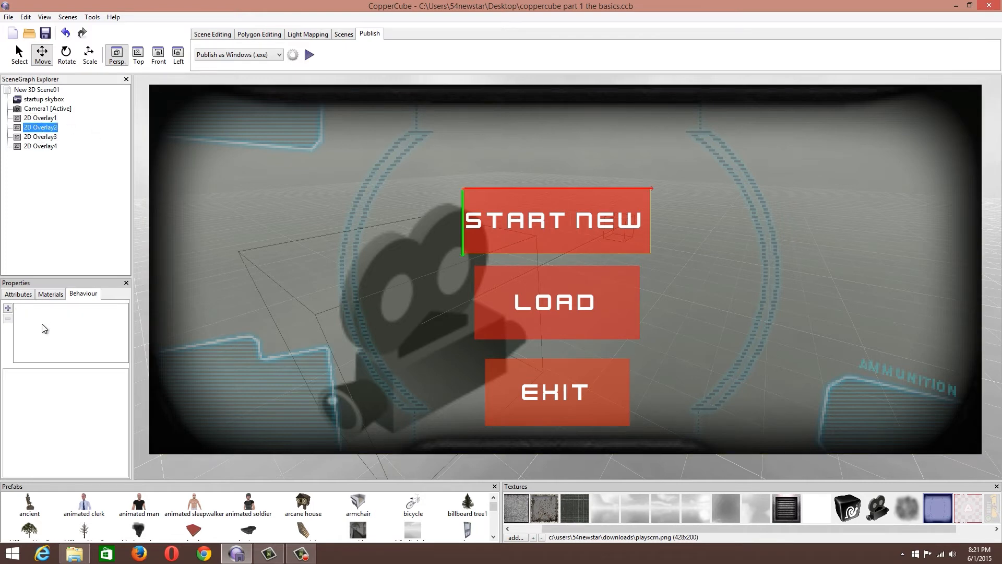
pyautogui.click(8, 308)
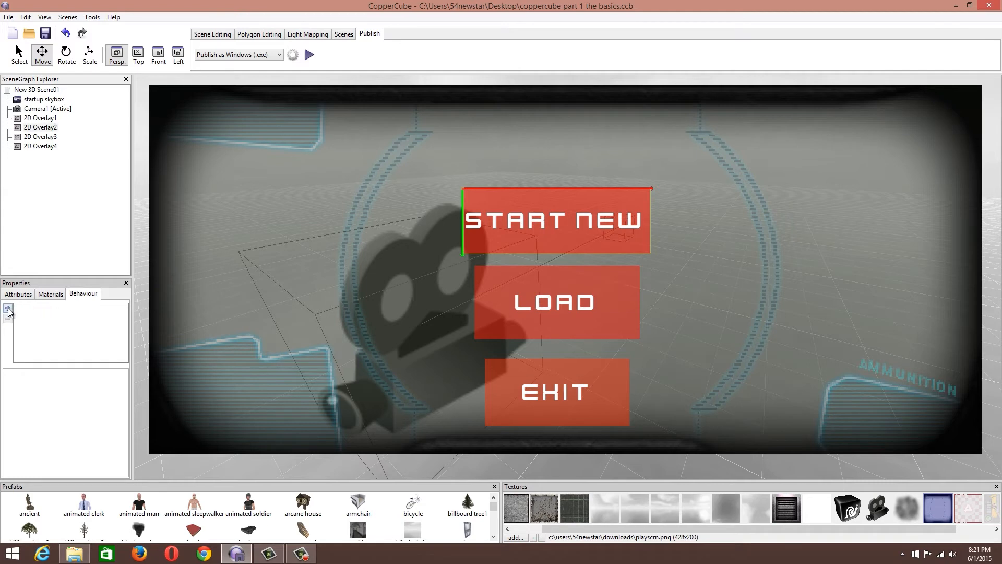
pyautogui.click(544, 211)
pyautogui.rightClick(544, 211)
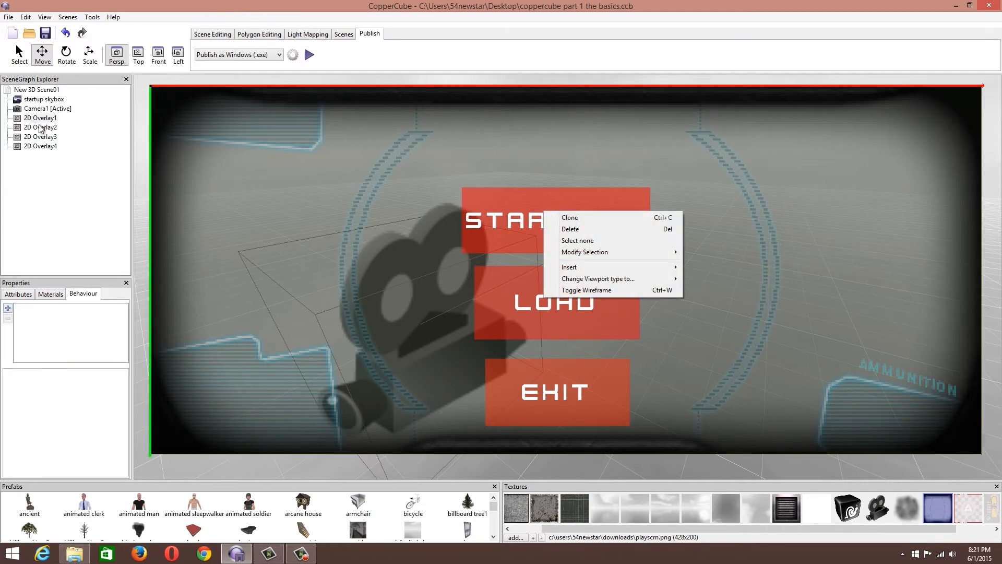
pyautogui.moveTo(41, 128); pyautogui.dragTo(42, 129)
pyautogui.click(35, 145)
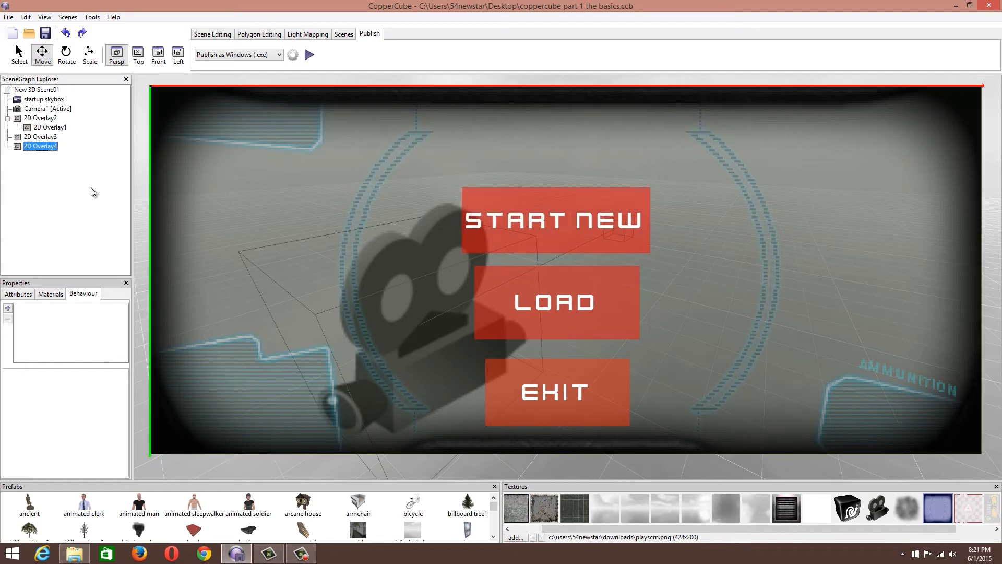
# Undo the nesting of the image overlay, its behaviour deletion, and the recent font and "Load" text changes.
pyautogui.click(45, 129)
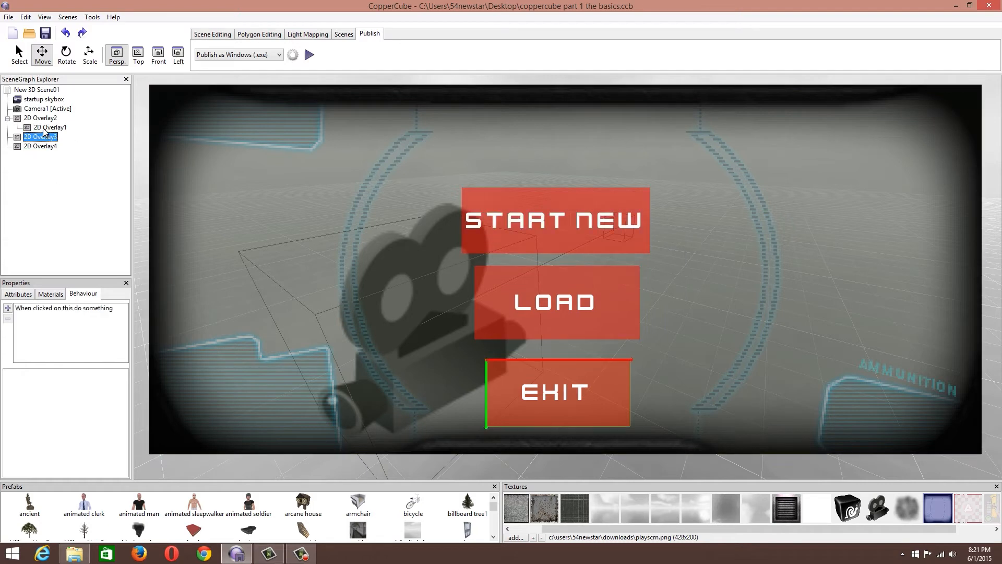
pyautogui.click(46, 118)
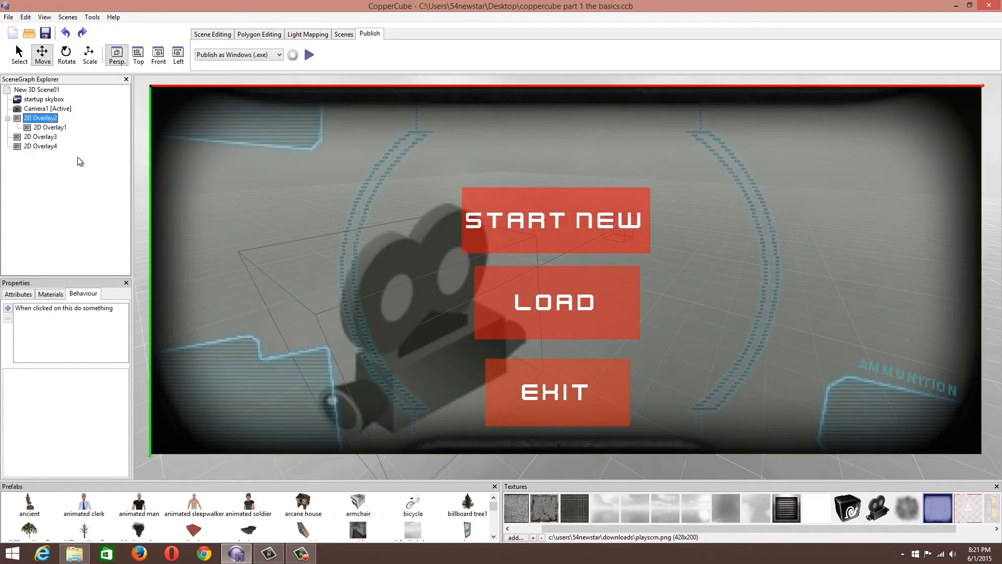
pyautogui.hotkey('ctrl', 'z')
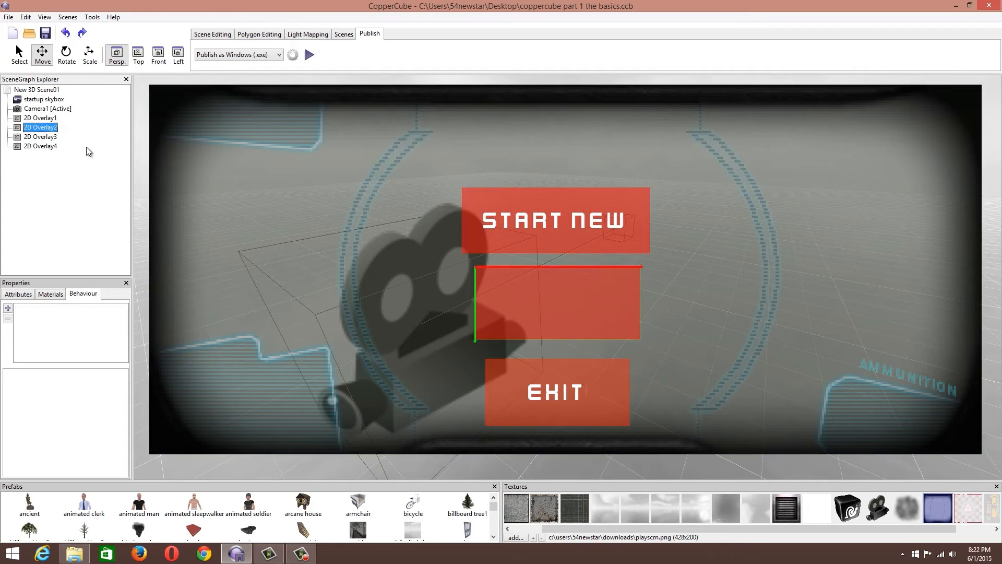
# Paste the copied behaviors onto the "Start New" overlay, 2D Overlay2, and select its click behaviour.
pyautogui.click(48, 120)
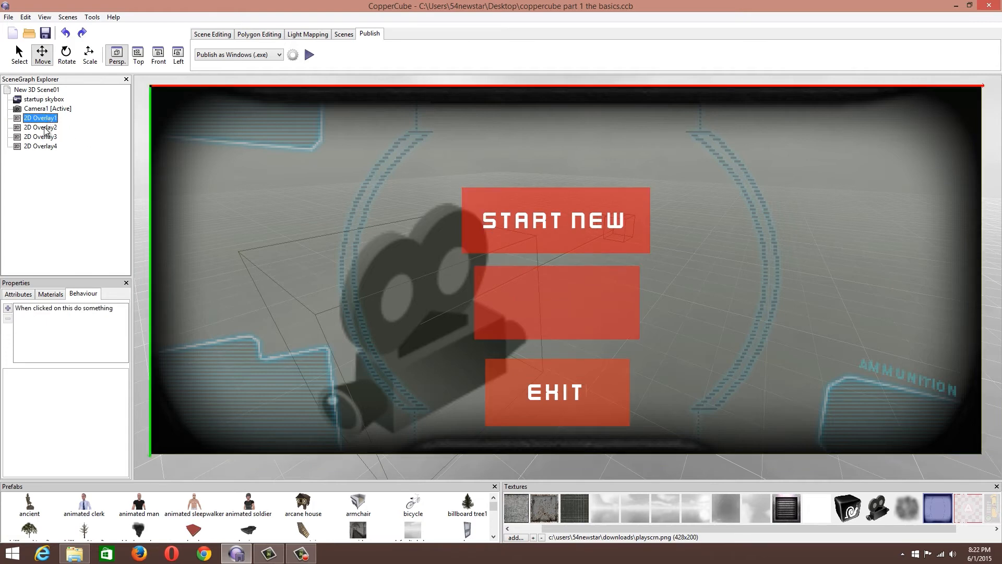
pyautogui.click(45, 128)
pyautogui.rightClick(44, 129)
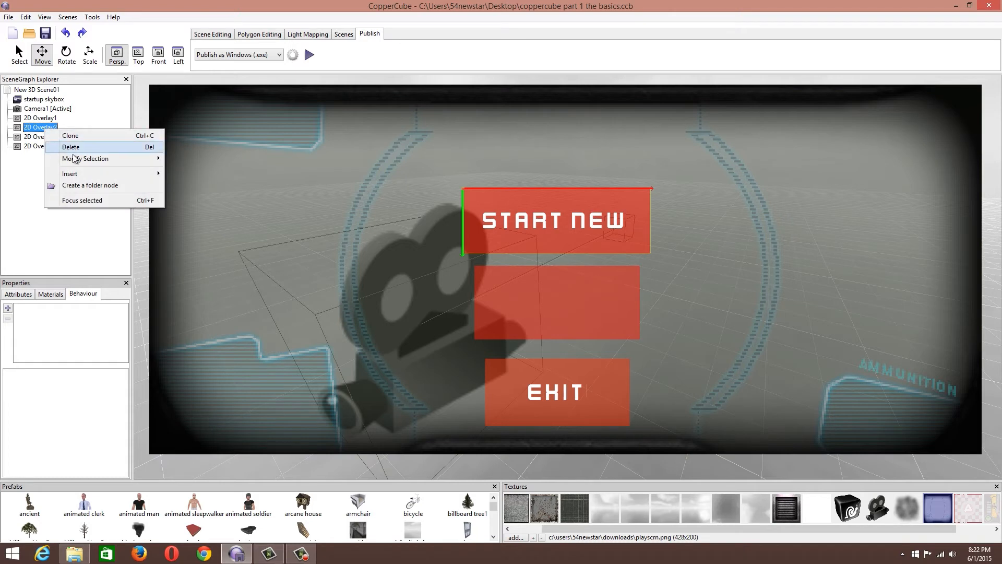
pyautogui.moveTo(76, 158)
pyautogui.click(217, 330)
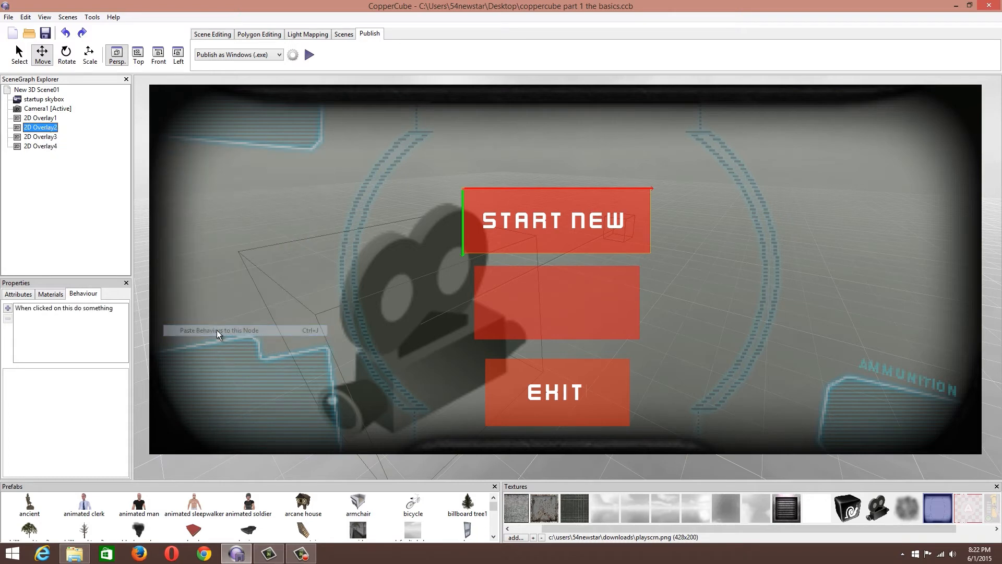
pyautogui.click(42, 308)
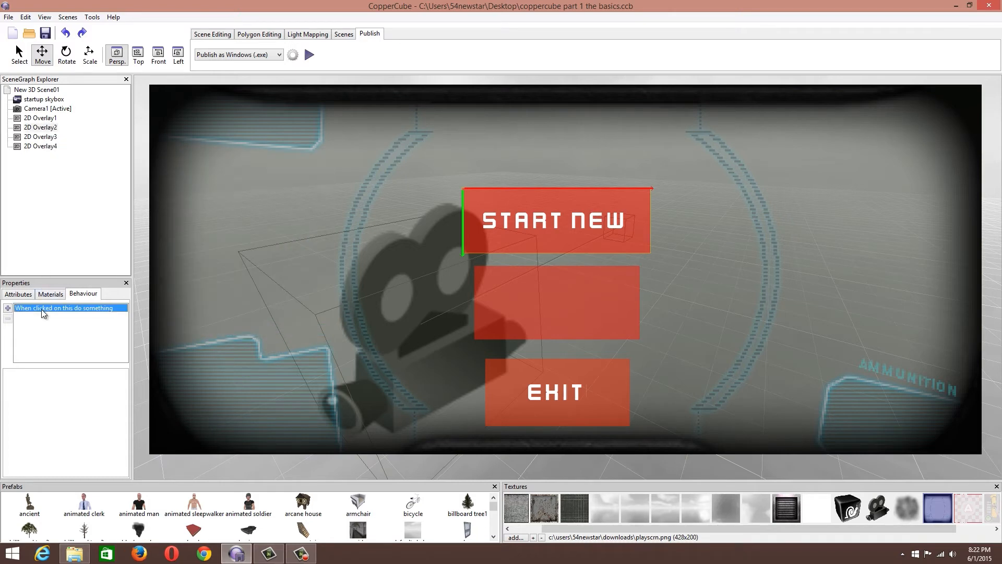
# Delete the click behaviour from the full-screen image overlay, 2D Overlay1, and select the "Start New" overlay.
pyautogui.click(217, 149)
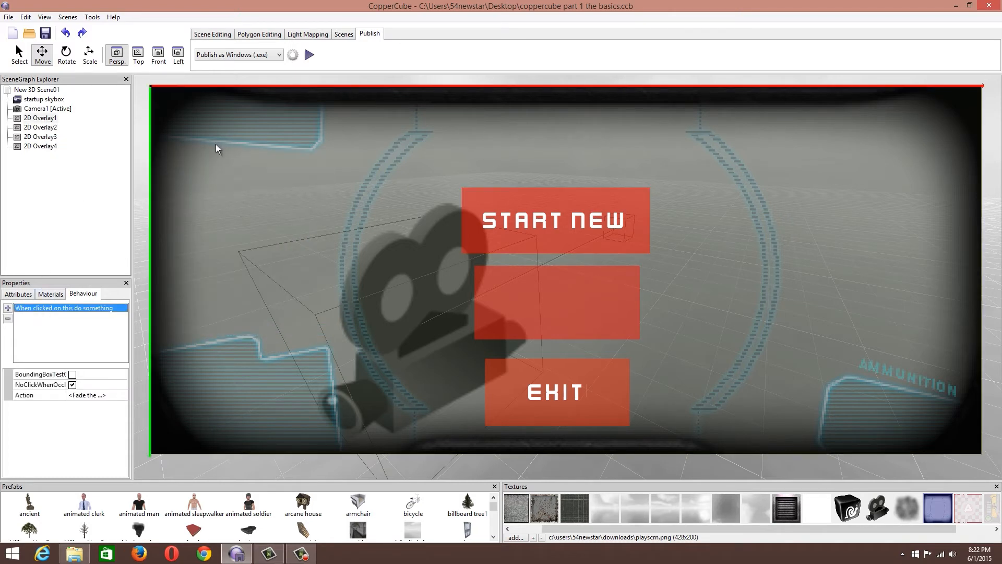
pyautogui.click(8, 320)
pyautogui.moveTo(491, 207); pyautogui.dragTo(497, 204, button='right')
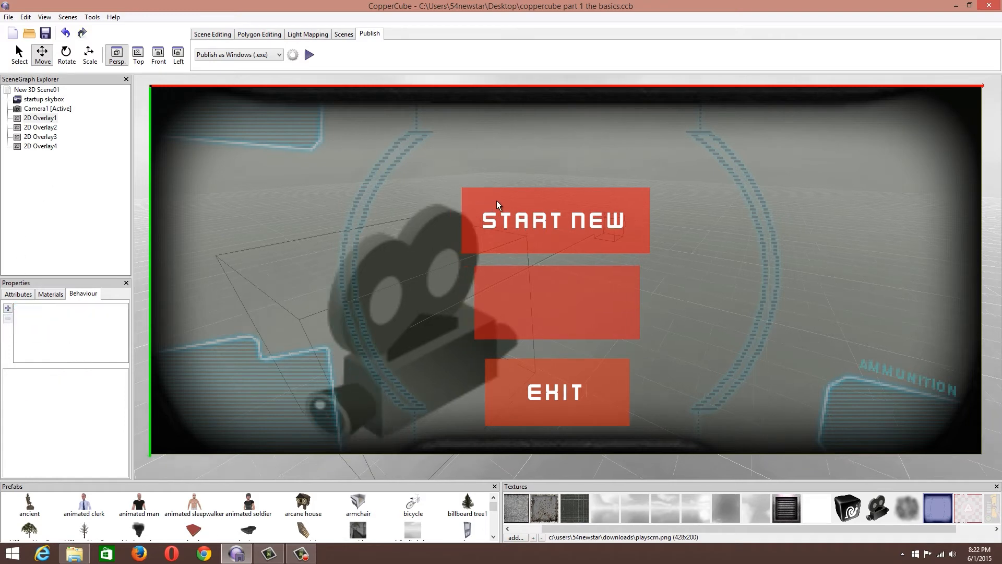
pyautogui.click(40, 127)
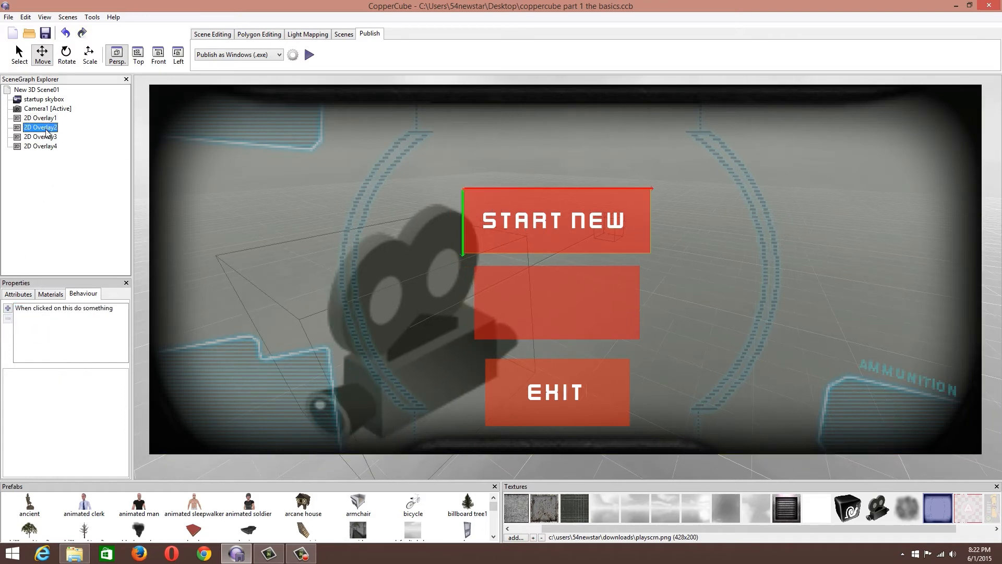
# Test the Windows build by triggering the "Start New" button, and close the test run.
pyautogui.click(310, 55)
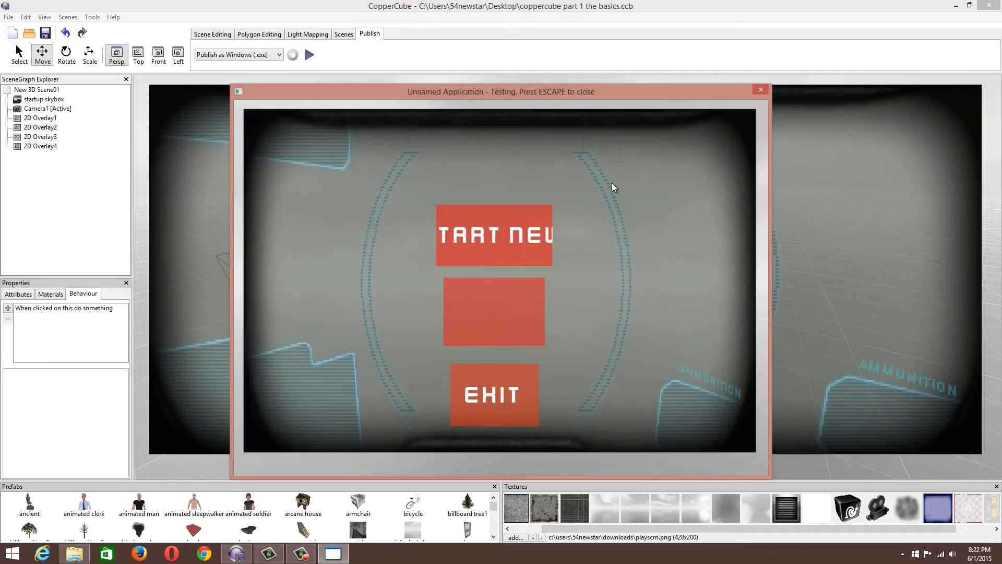
pyautogui.click(495, 230)
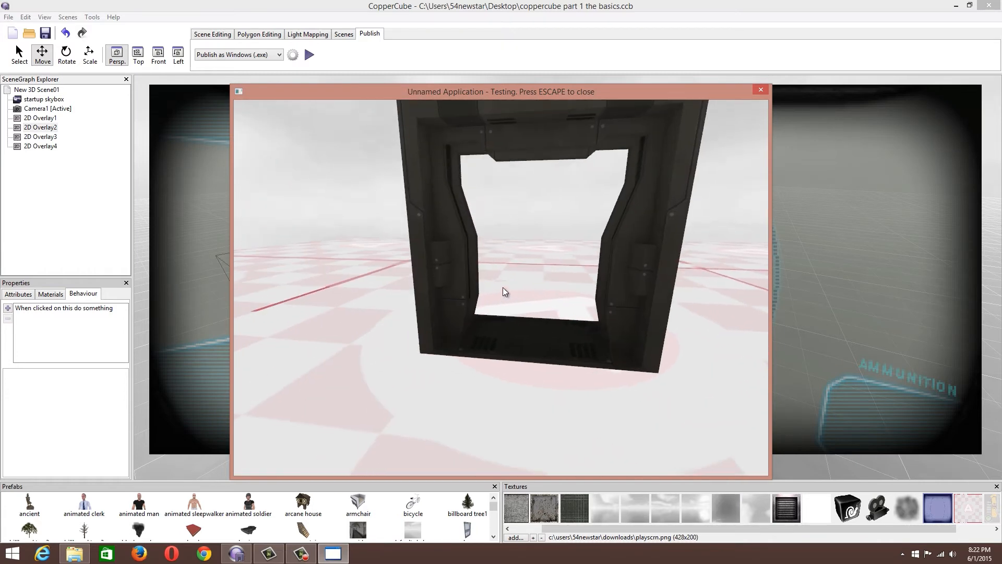
pyautogui.press('Escape')
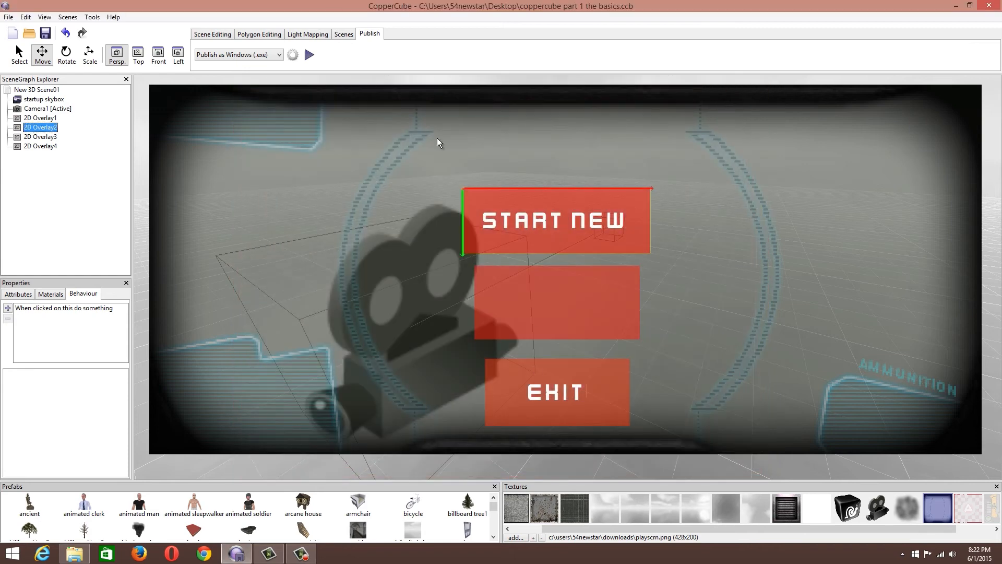
# Run the Windows build again and test the "Exit" button.
pyautogui.click(309, 58)
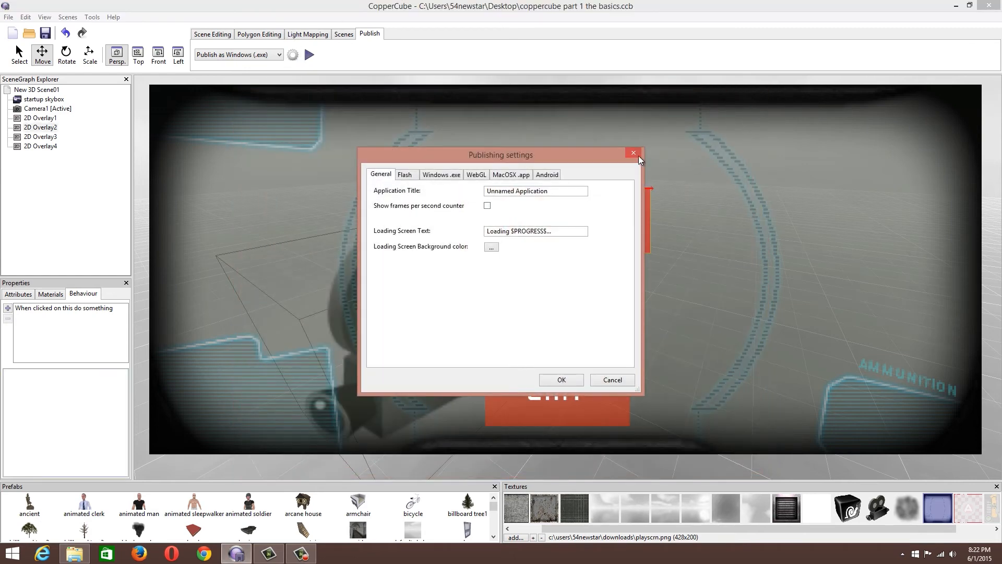
pyautogui.click(634, 153)
pyautogui.click(311, 55)
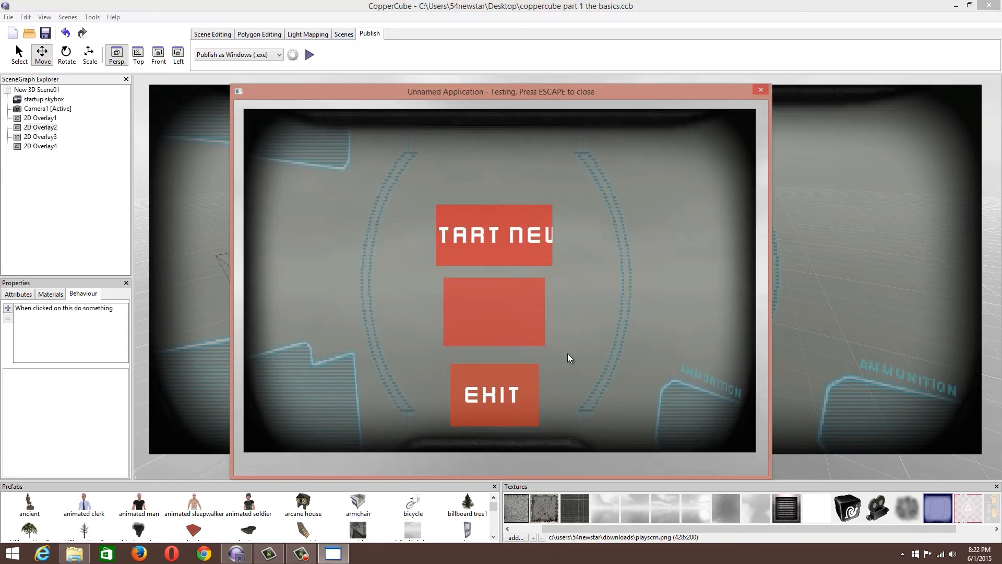
pyautogui.click(477, 394)
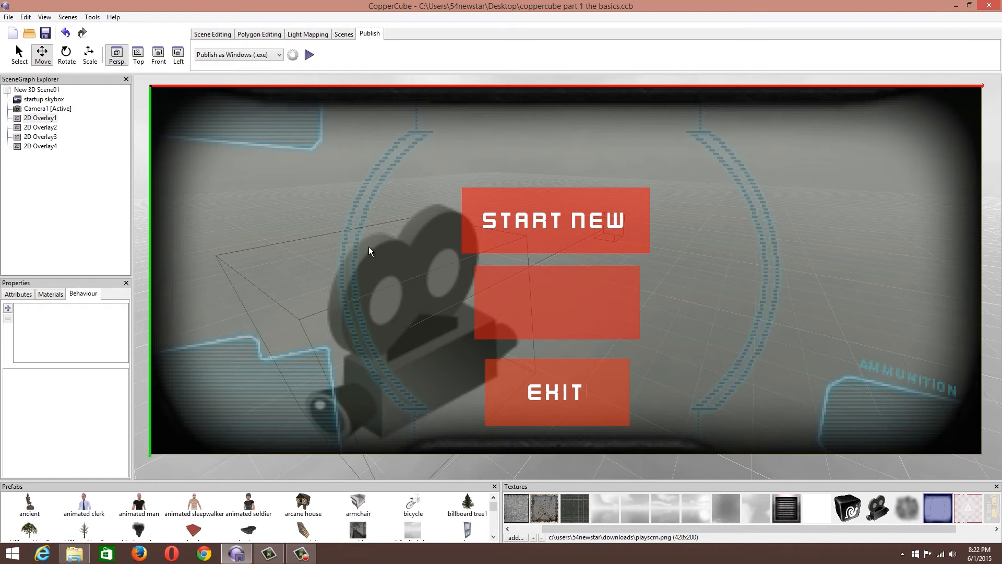
# Check the behaviours of the "Exit", "Start New" and full-screen image overlays, and preview the menu in a test run.
pyautogui.click(45, 136)
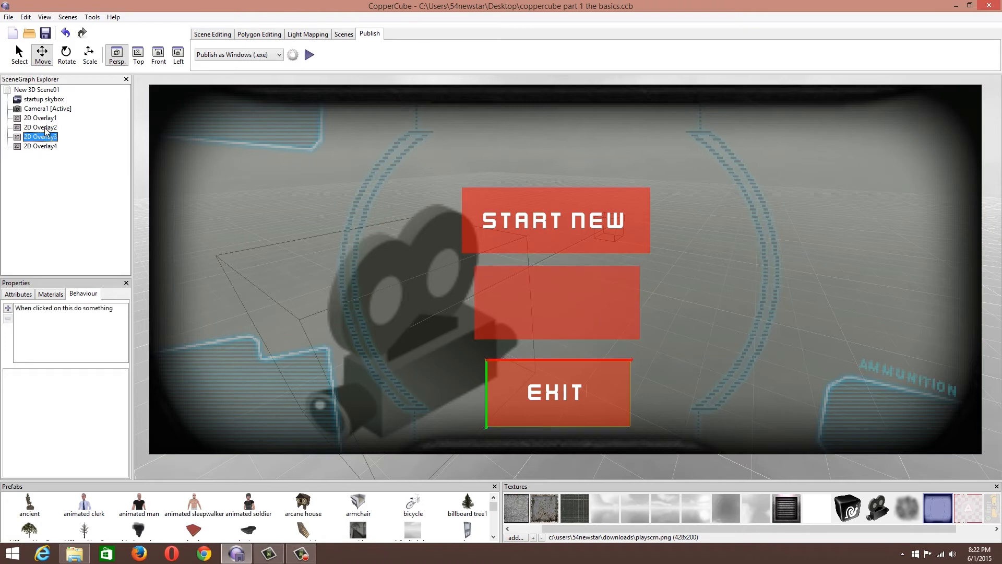
pyautogui.click(41, 128)
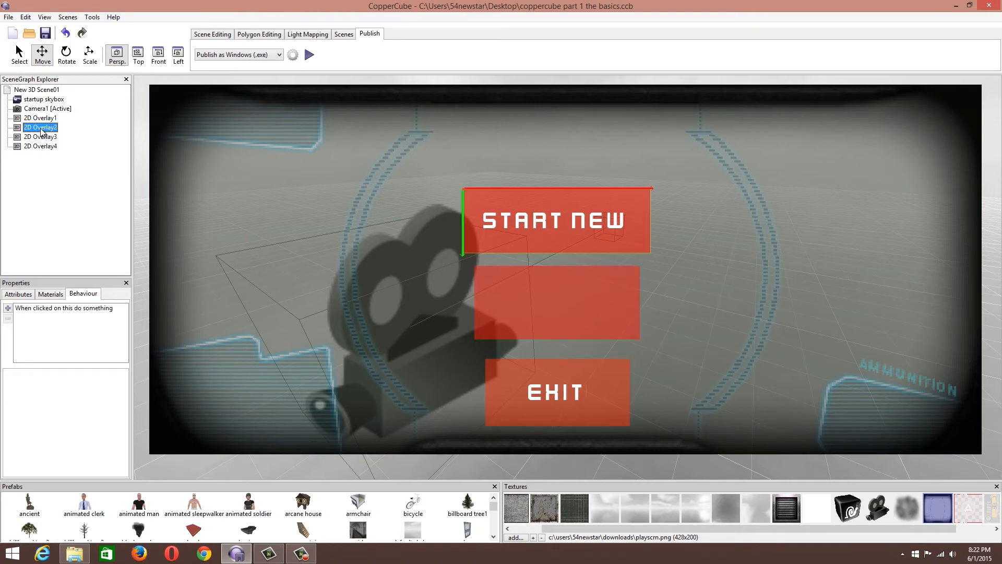
pyautogui.click(246, 161)
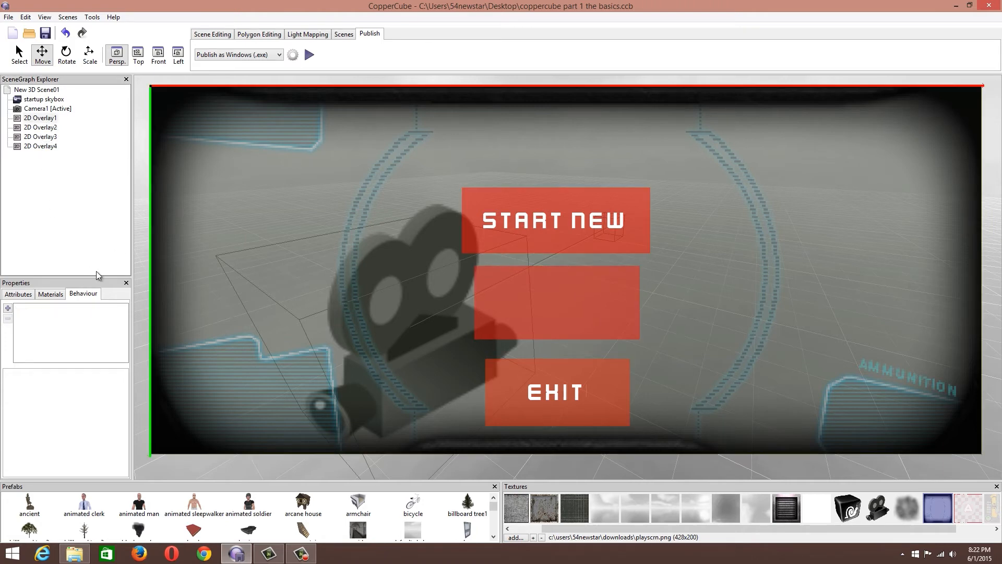
pyautogui.click(309, 54)
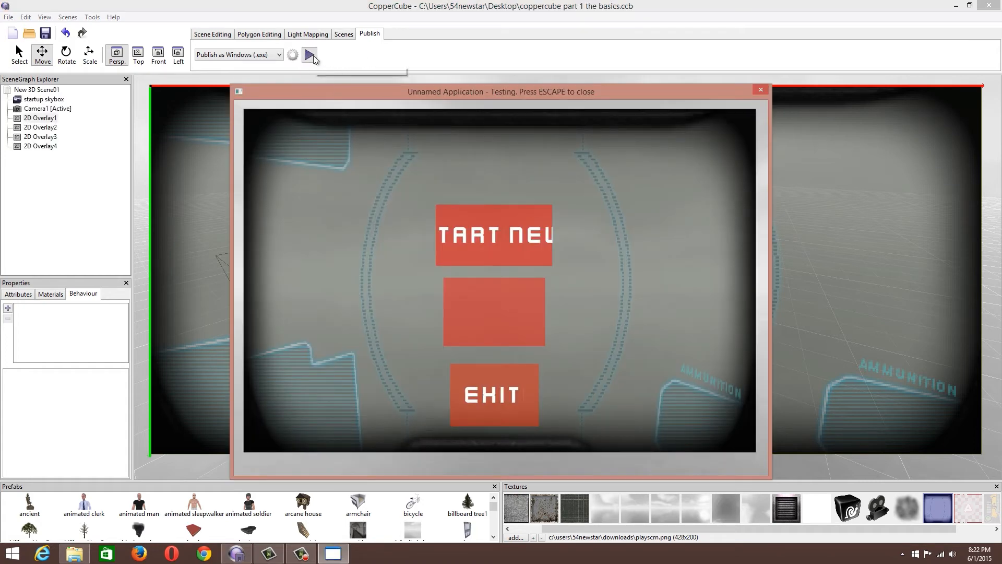
pyautogui.click(760, 92)
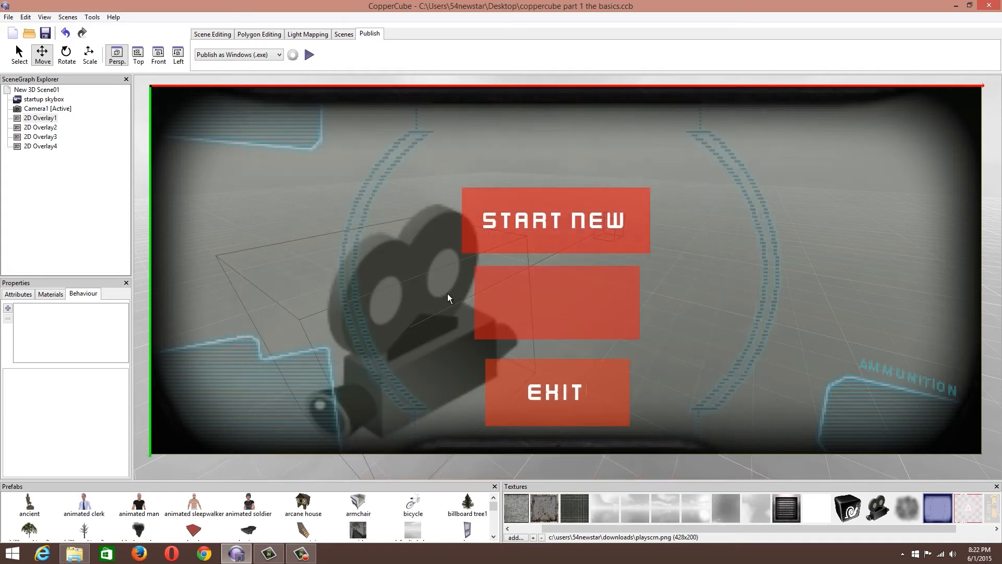
# Set the font size of the "Start New" overlay's text to 26 and check it in a test run.
pyautogui.click(40, 136)
pyautogui.click(41, 127)
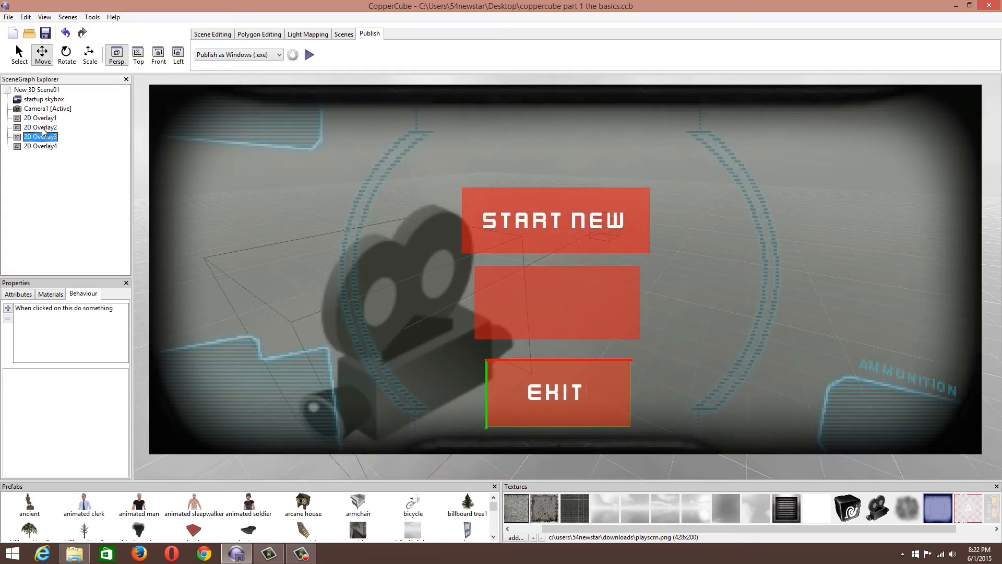
pyautogui.click(40, 309)
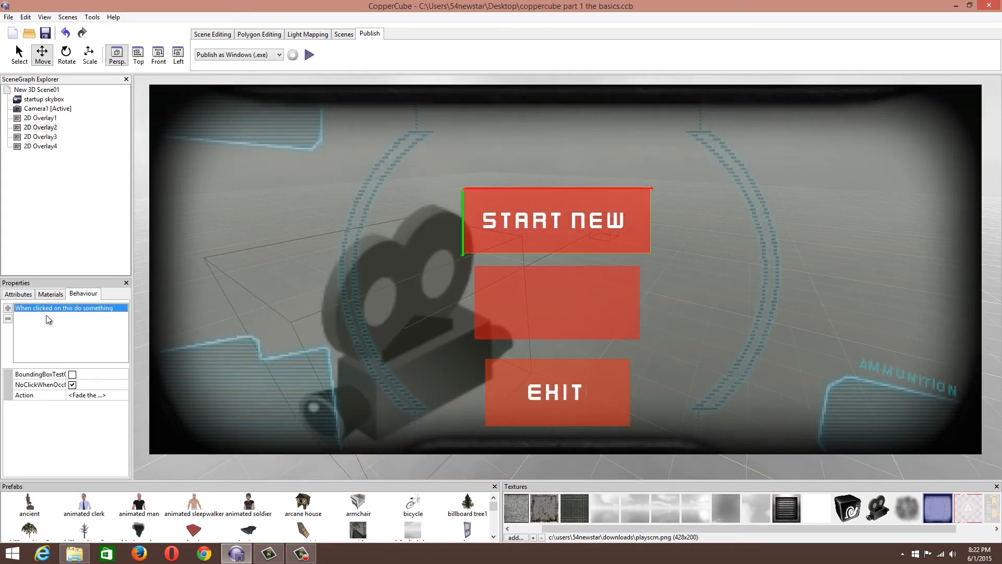
pyautogui.click(18, 293)
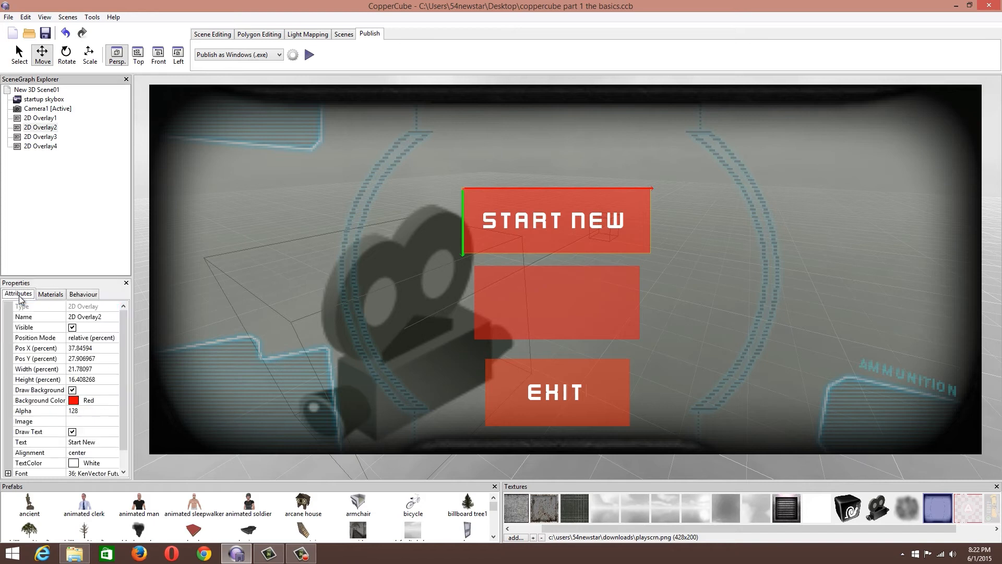
pyautogui.click(111, 474)
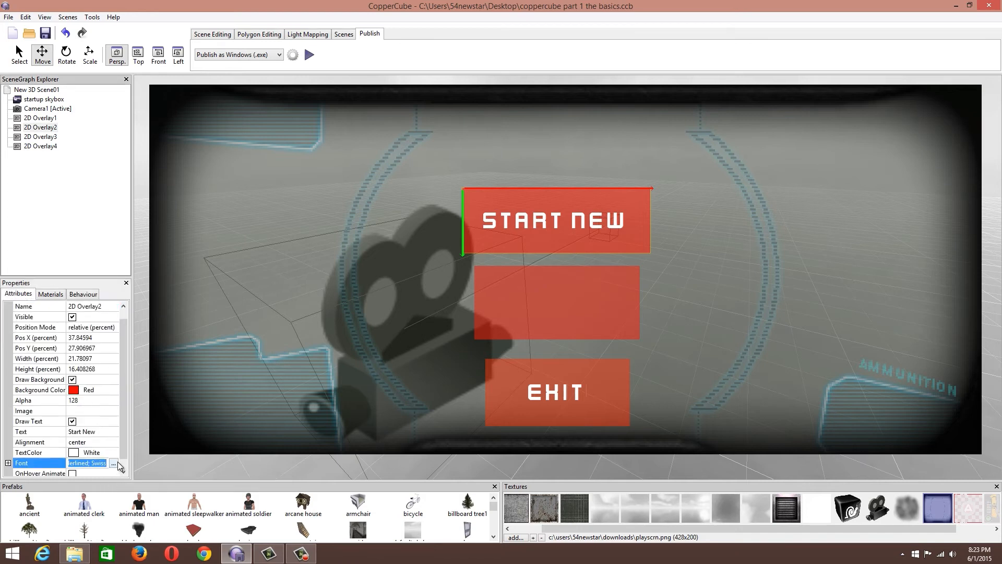
pyautogui.click(113, 463)
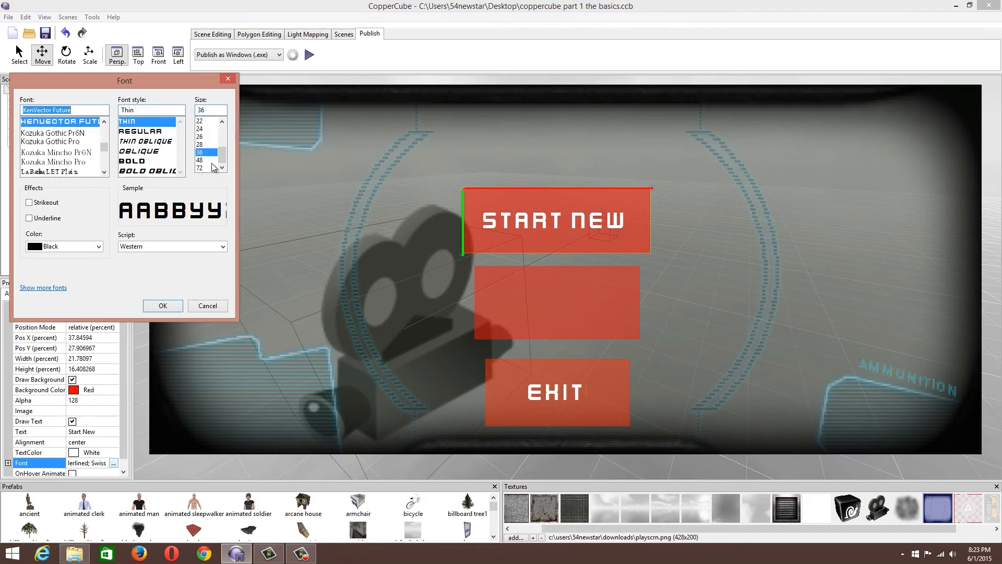
pyautogui.click(206, 137)
pyautogui.click(177, 301)
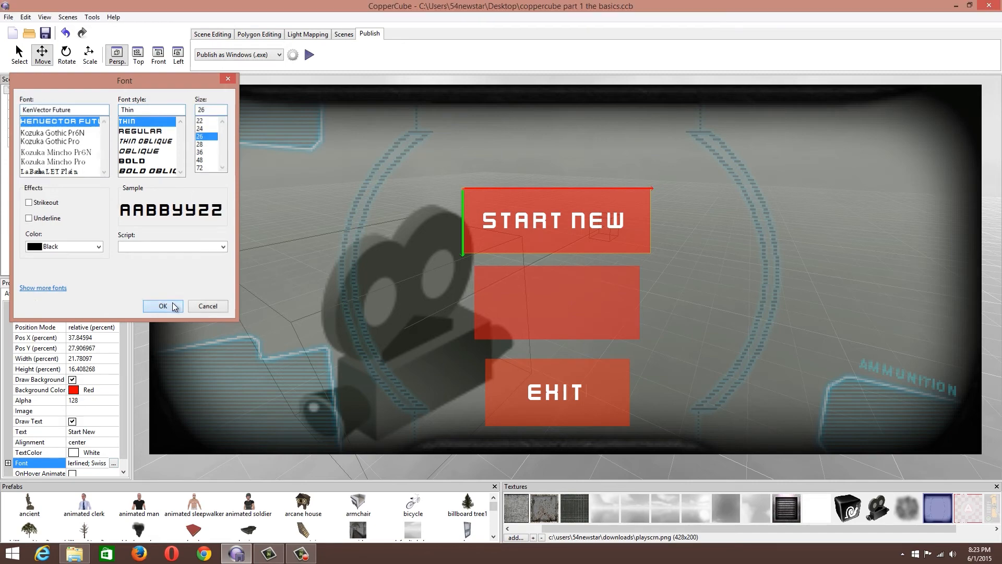
pyautogui.click(311, 55)
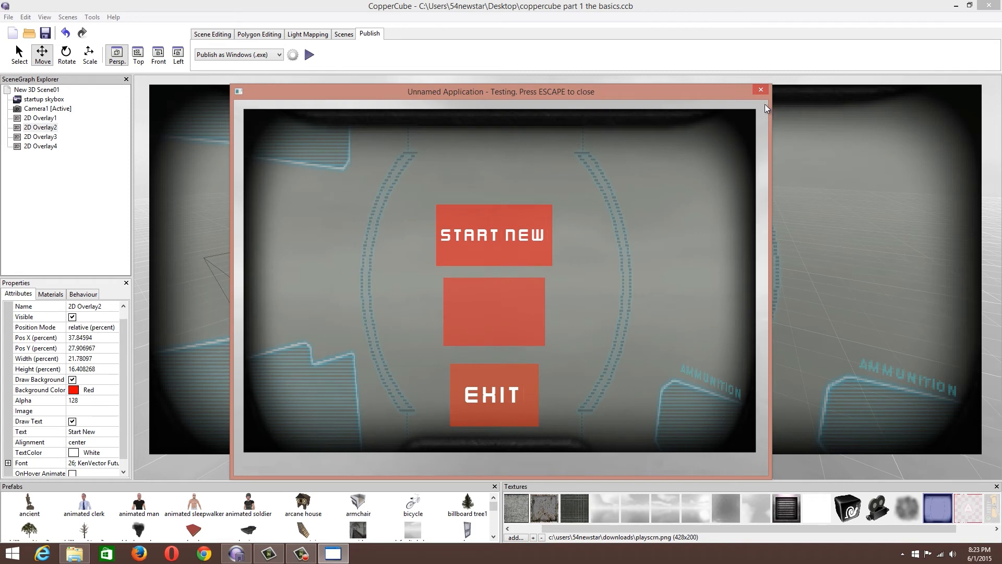
pyautogui.click(761, 90)
# Set the text of the blank middle overlay, 2D Overlay4, to "Load".
pyautogui.click(503, 296)
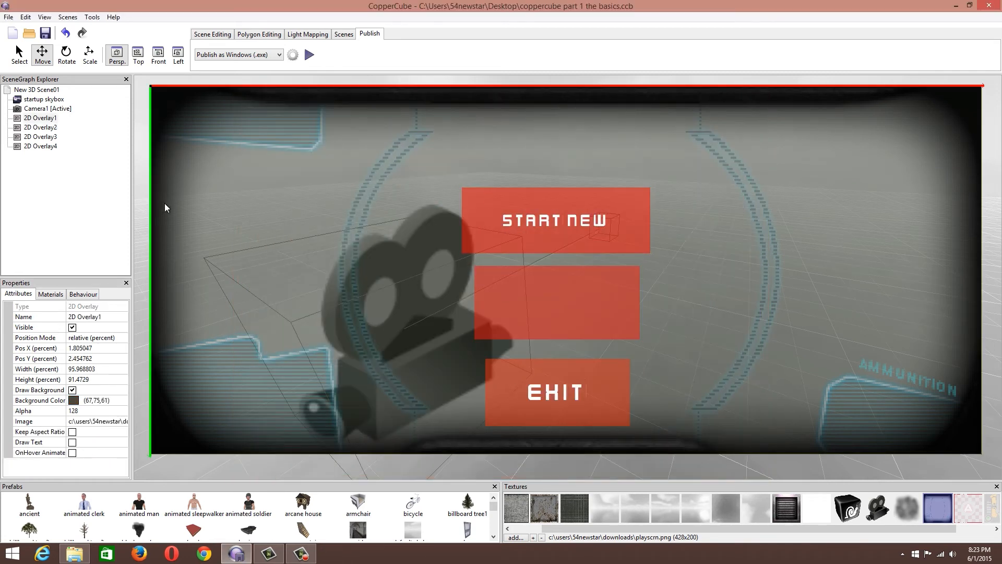
pyautogui.click(41, 147)
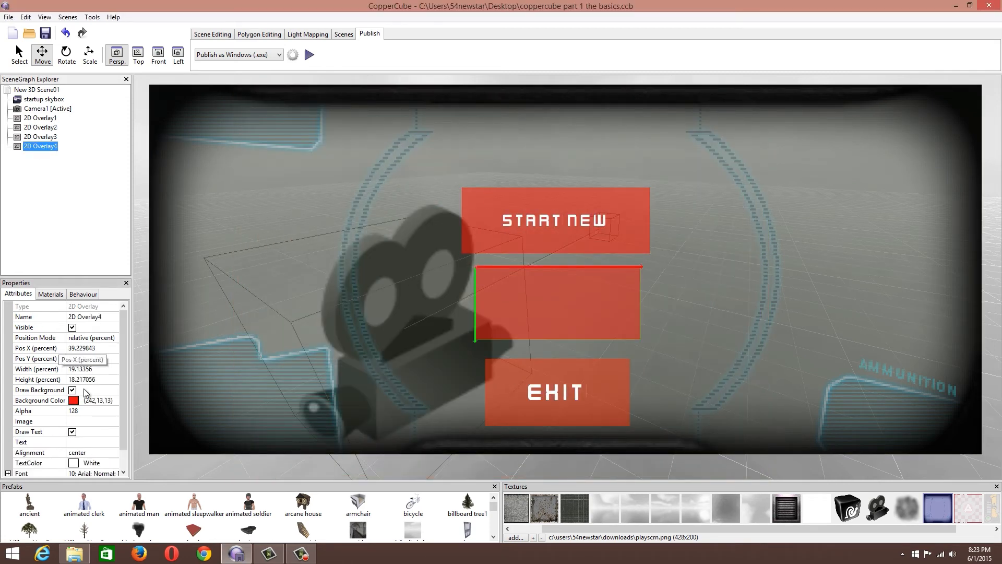
pyautogui.click(90, 442)
pyautogui.write('Load')
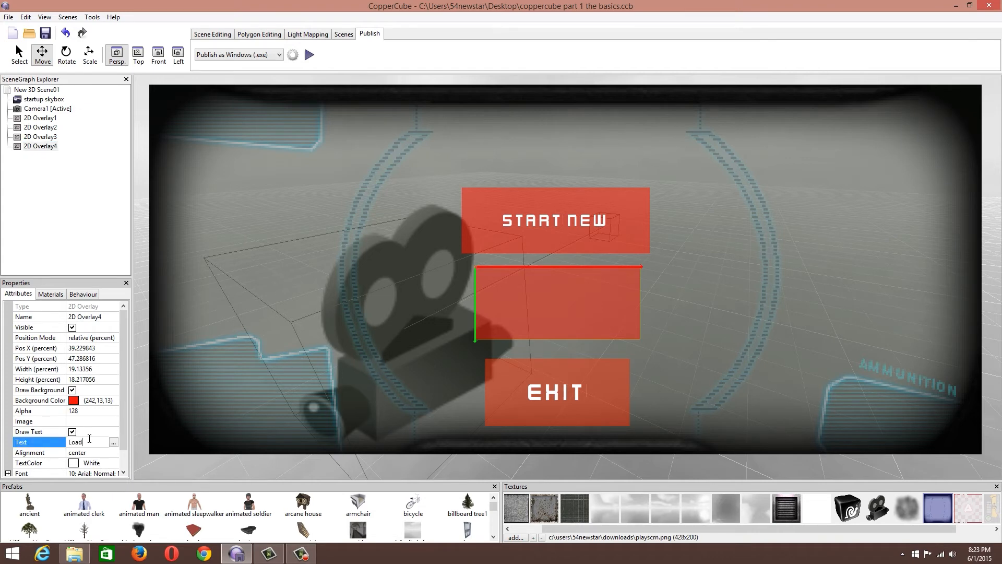
pyautogui.click(91, 193)
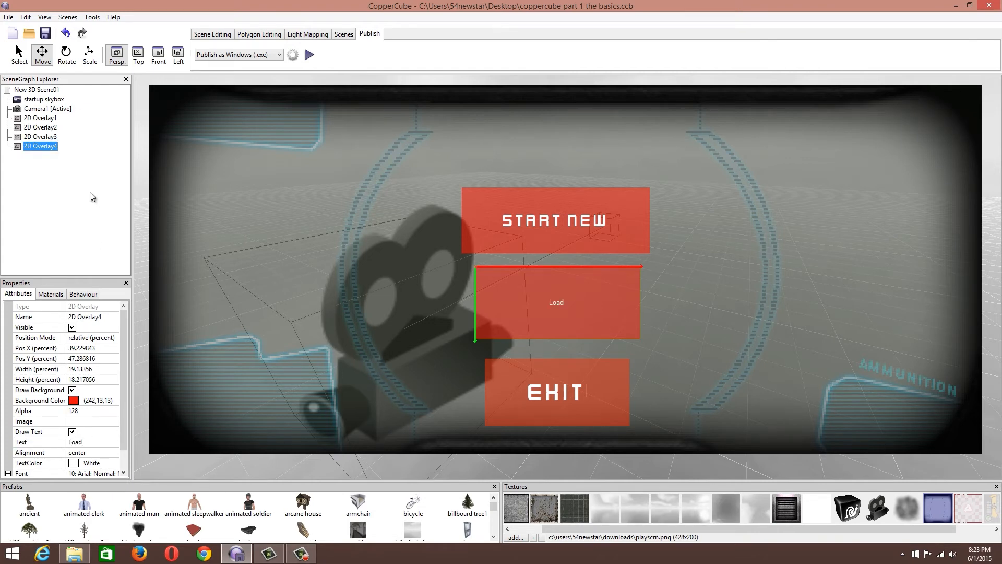
# Set the "Load" text's font to KenVector Future, Regular style, size 36.
pyautogui.click(104, 473)
pyautogui.click(113, 463)
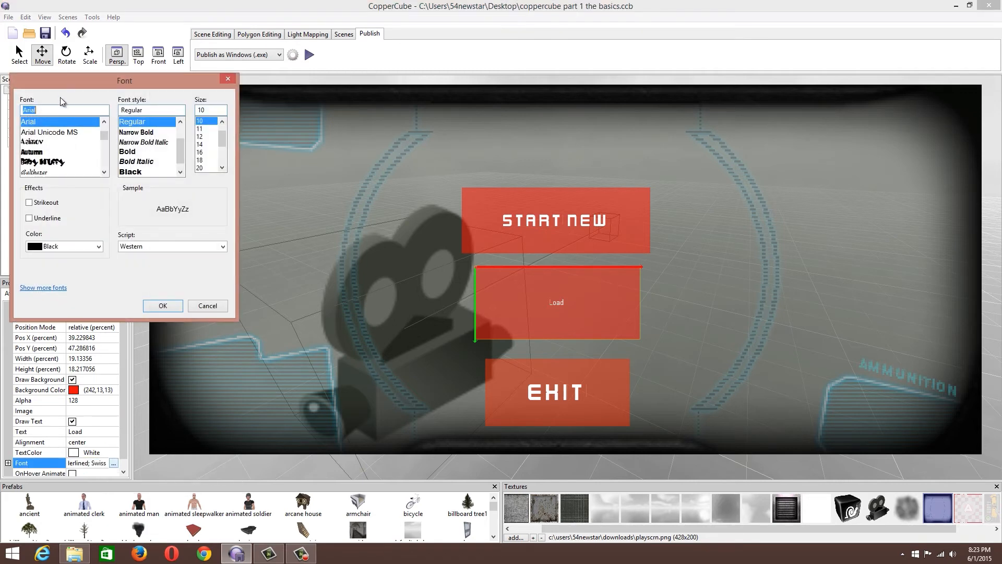
pyautogui.write('kenny')
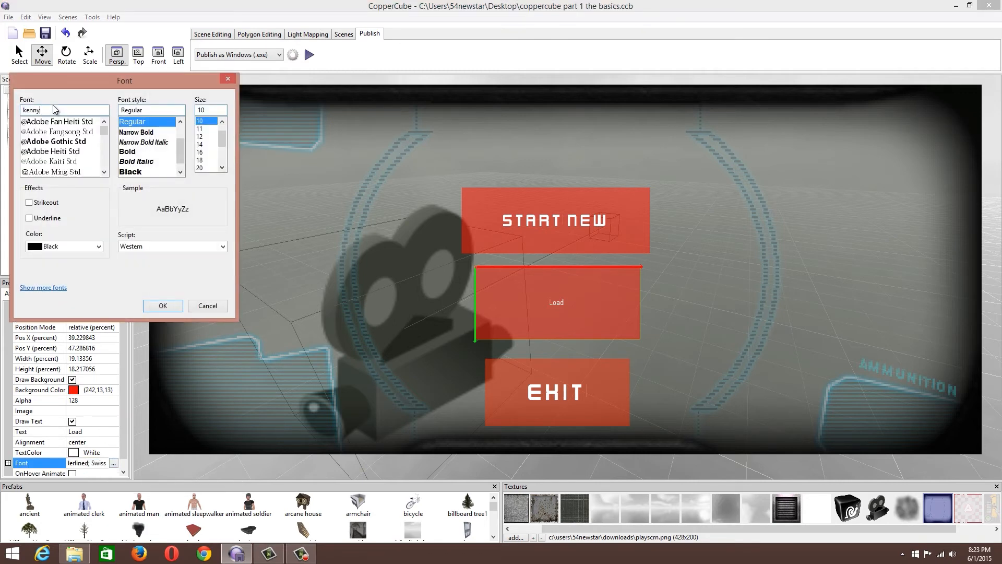
pyautogui.click(104, 172)
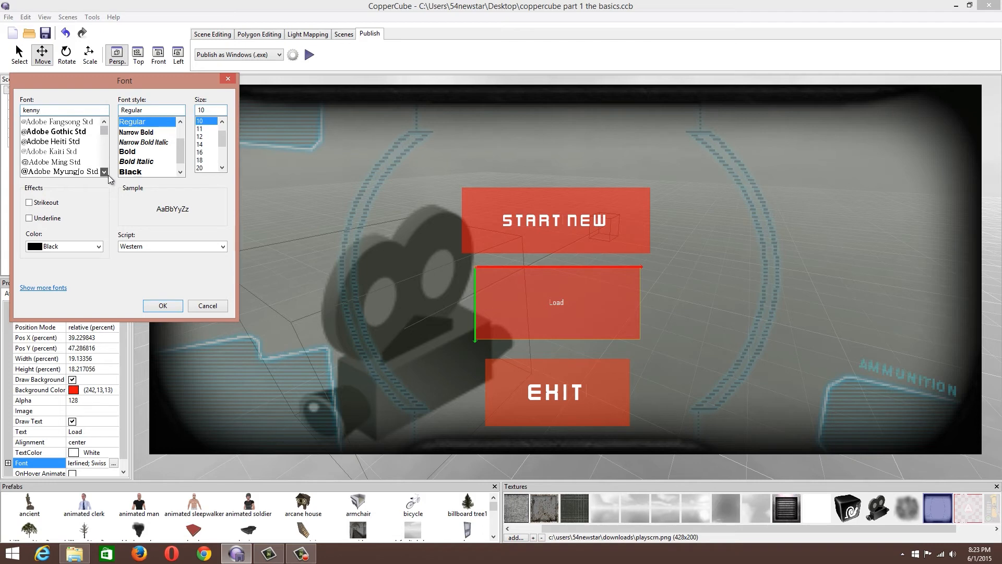
pyautogui.press('BackSpace')
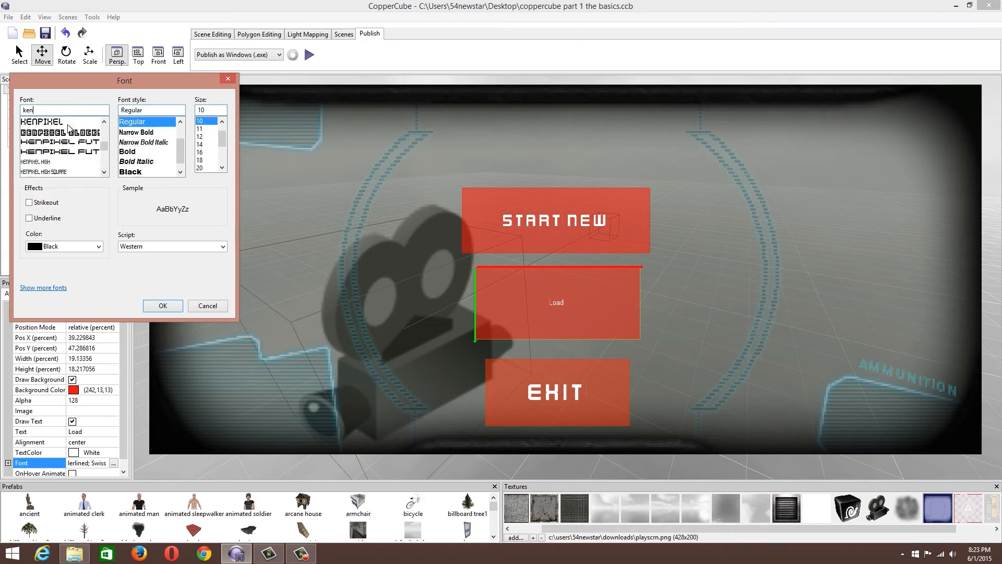
pyautogui.scroll(-5, 75, 153)
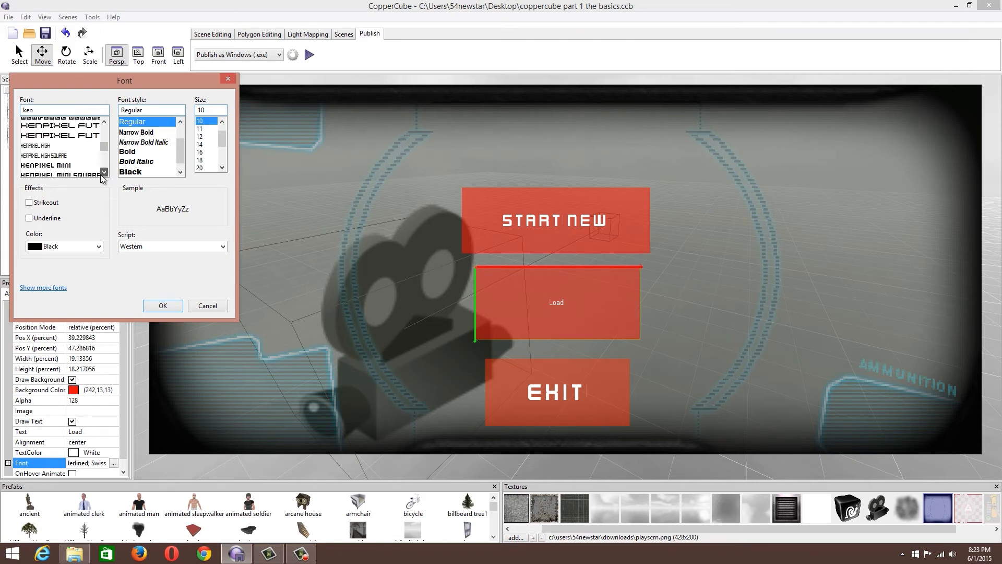
pyautogui.click(59, 131)
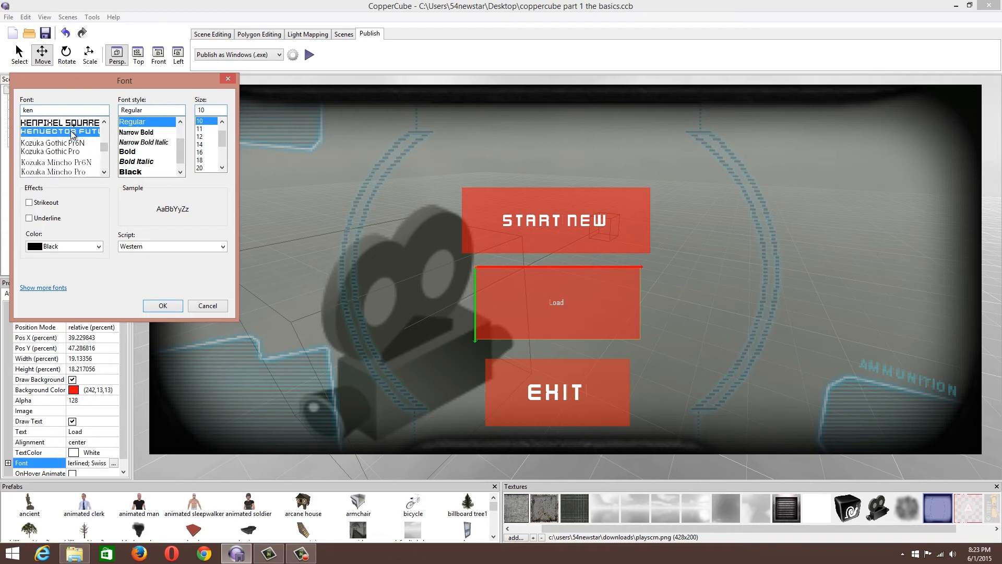
pyautogui.click(142, 132)
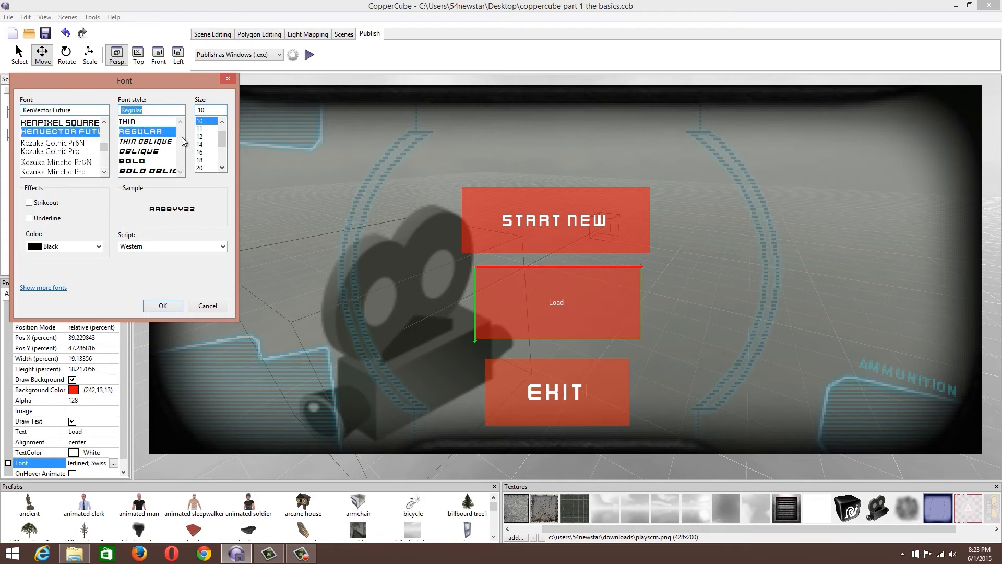
pyautogui.click(222, 167)
pyautogui.click(222, 167)
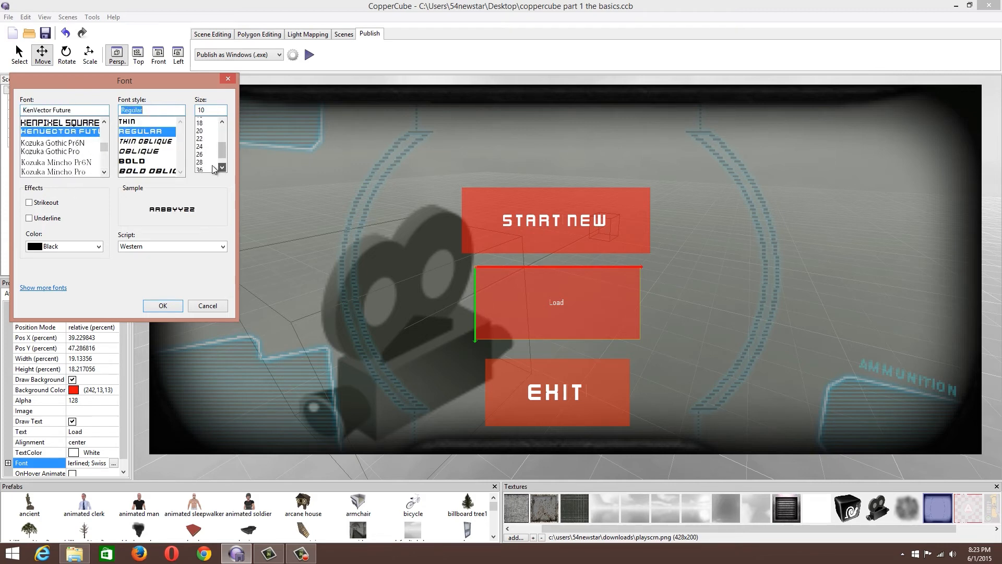
pyautogui.click(222, 167)
pyautogui.click(222, 167)
pyautogui.click(222, 167)
pyautogui.click(206, 152)
pyautogui.click(175, 303)
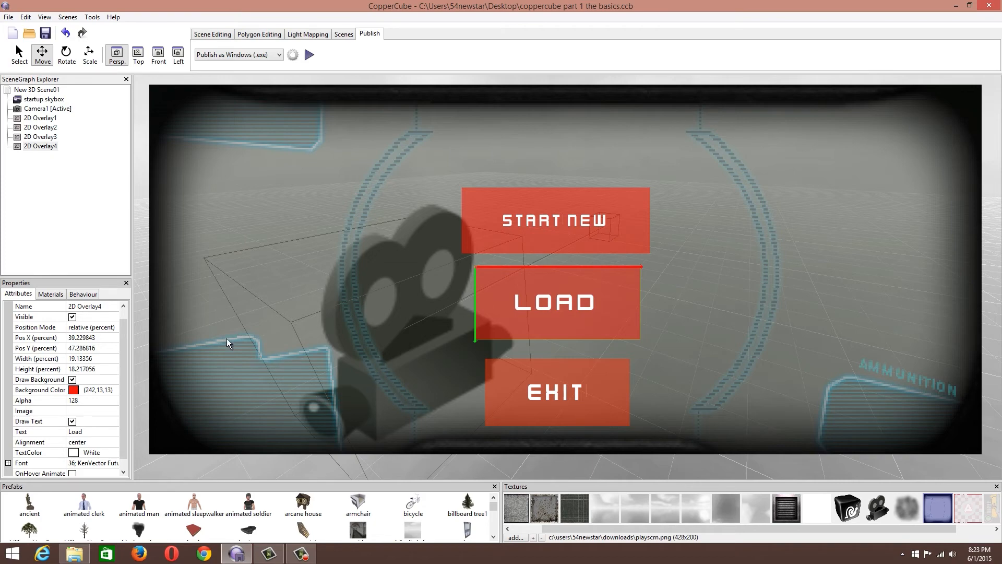
# Set the font size of the "Load" overlay's text to 28.
pyautogui.click(91, 463)
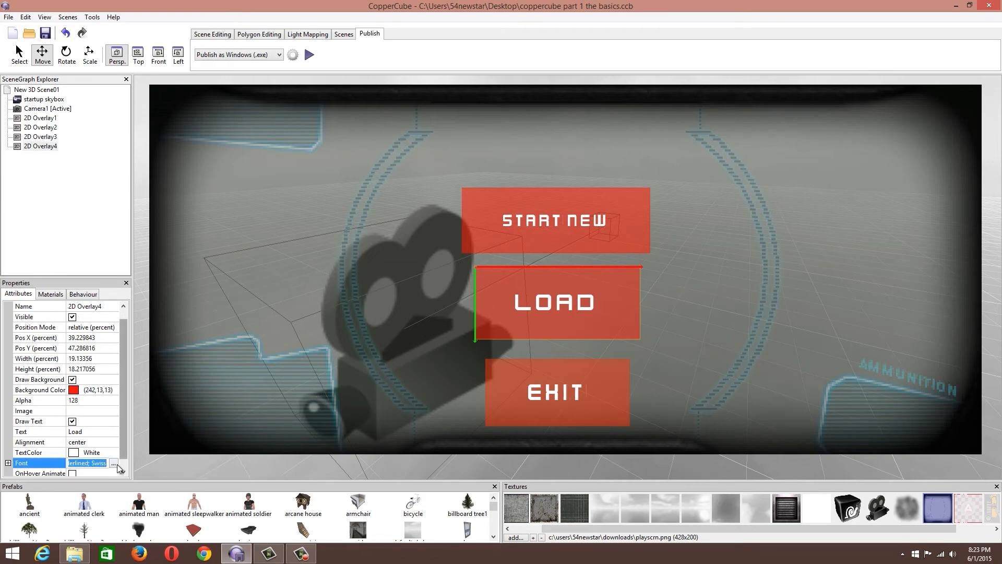
pyautogui.click(115, 463)
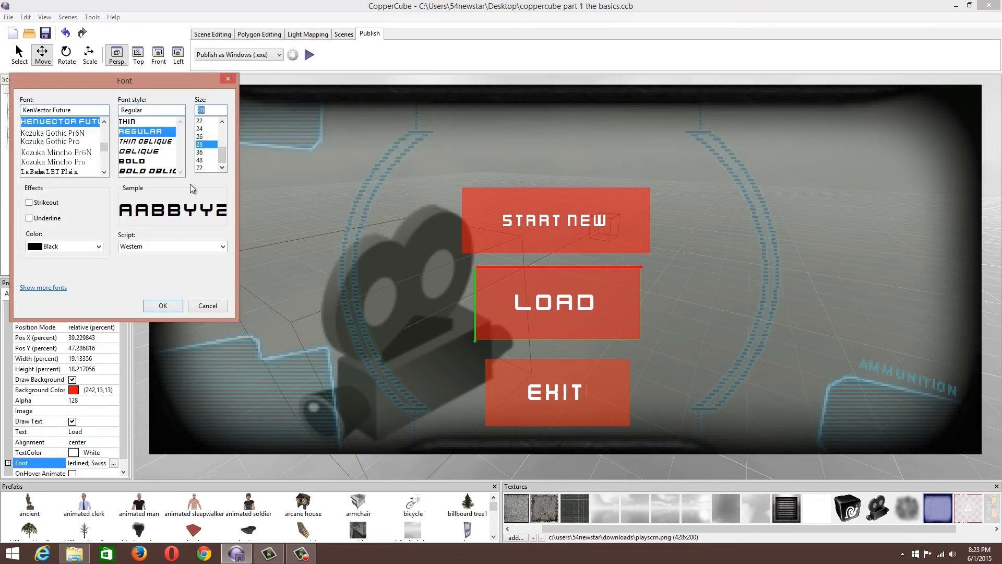
pyautogui.click(169, 305)
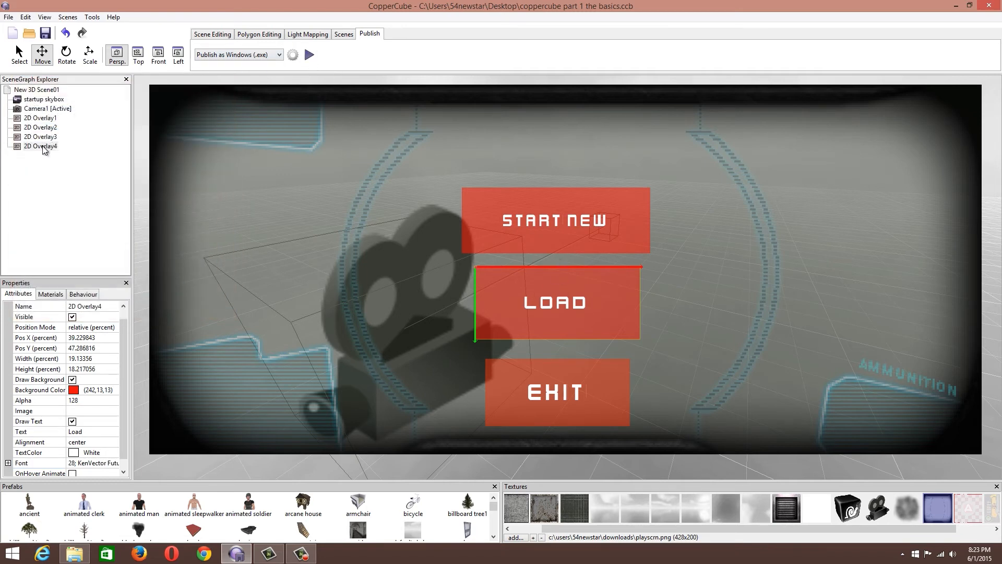
# Set the font size of the "Start New" overlay's text to 28.
pyautogui.click(41, 127)
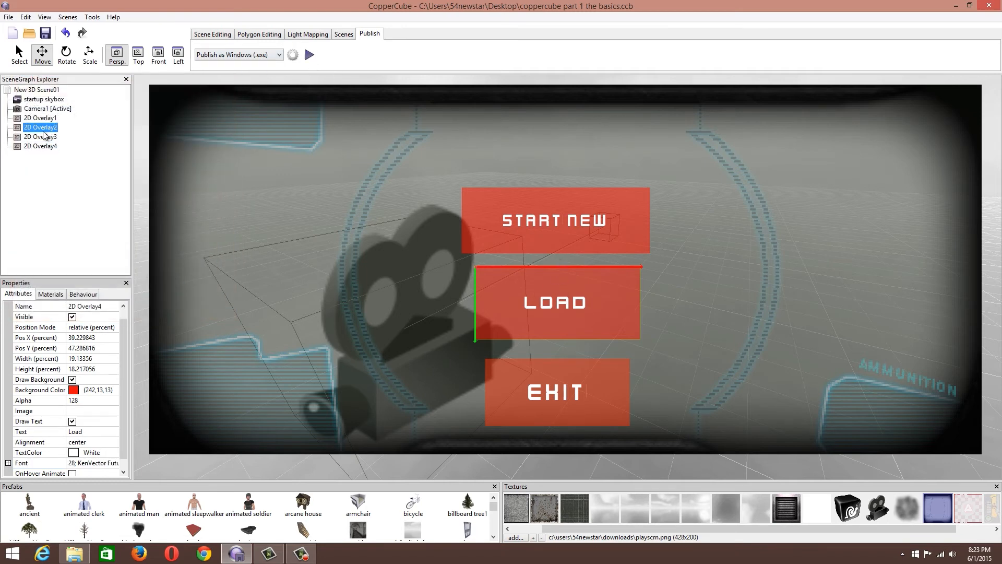
pyautogui.click(107, 464)
pyautogui.click(114, 464)
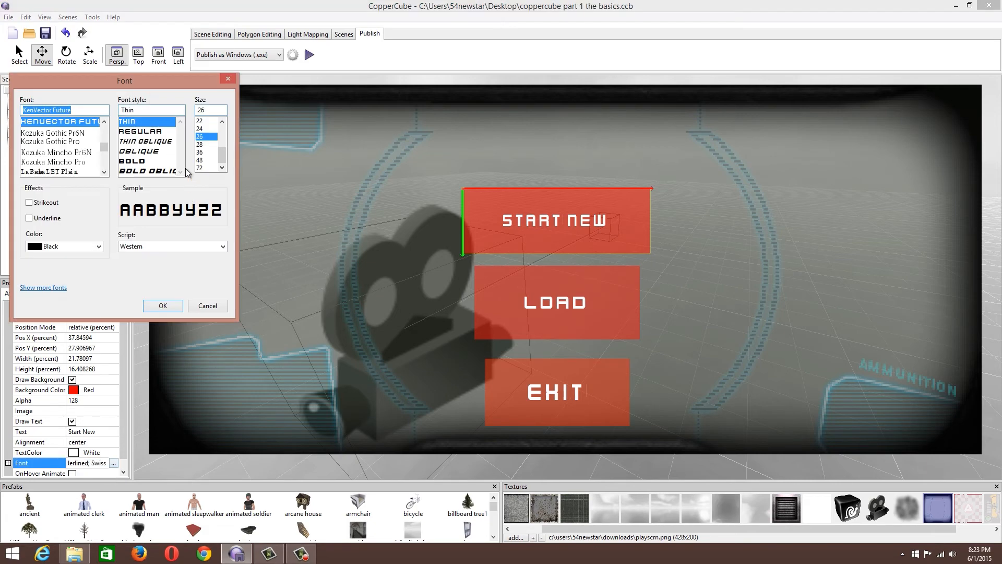
pyautogui.click(163, 306)
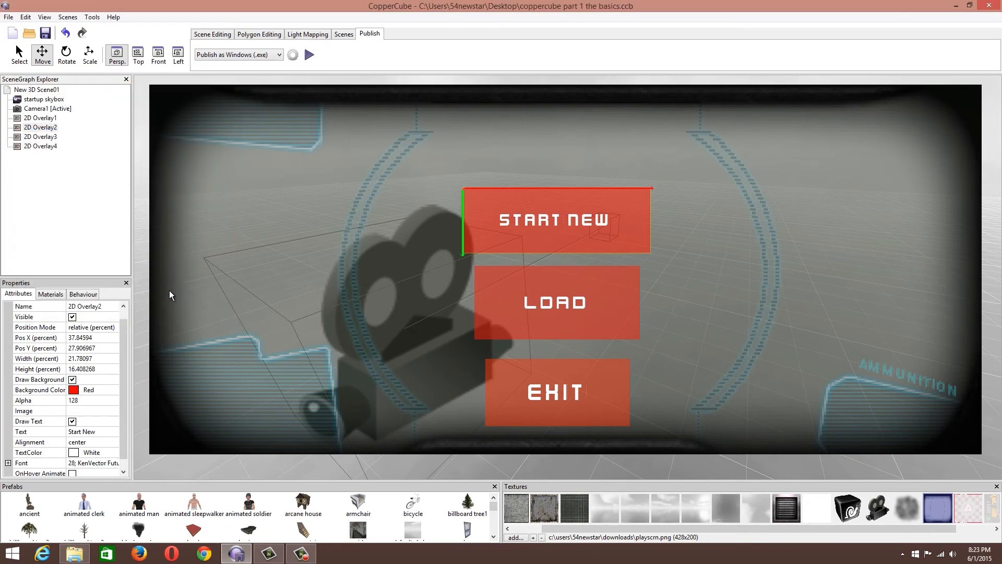
# Test-run the menu, start the game through "Start New", move forward in the second scene and end the test.
pyautogui.click(310, 55)
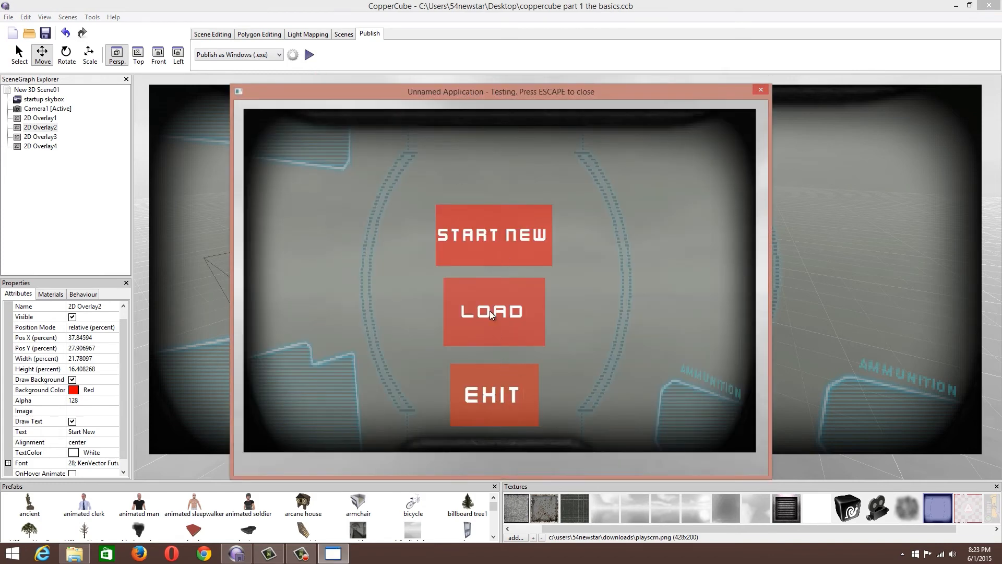
pyautogui.click(492, 233)
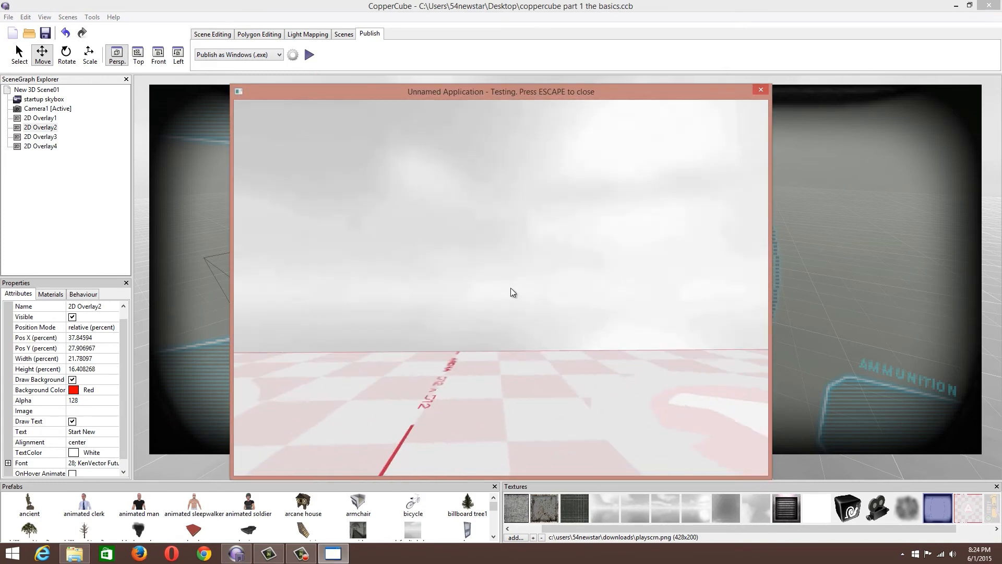
pyautogui.press('Up')
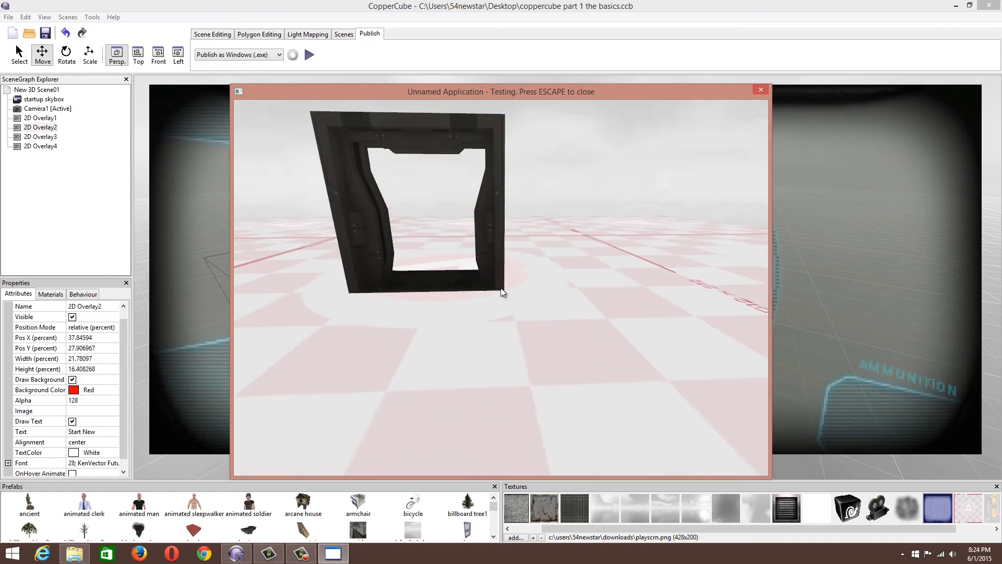
pyautogui.press('Escape')
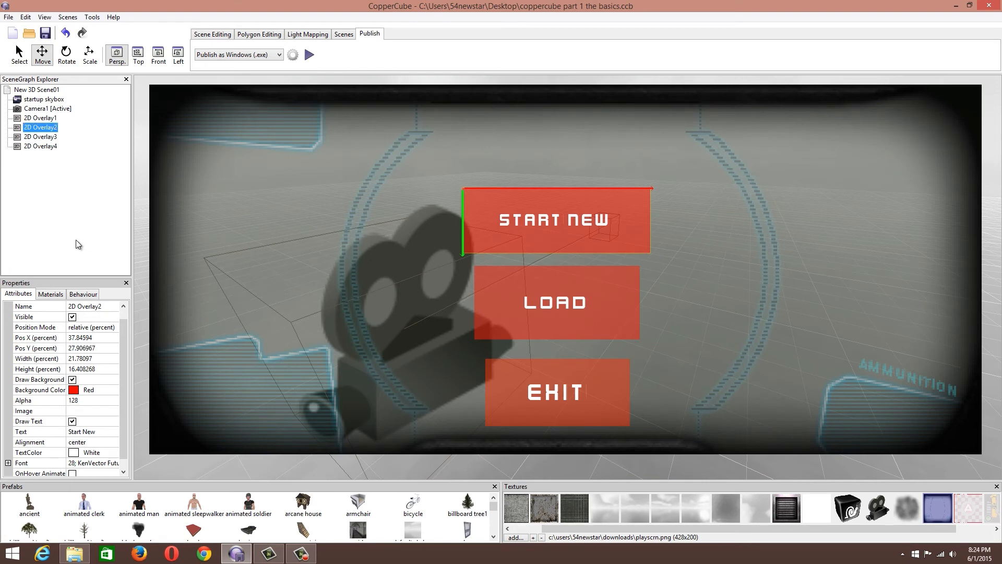
# Review the "Start New" overlay's on-click action and the action types that can be added, leaving them unchanged.
pyautogui.click(79, 294)
pyautogui.click(34, 308)
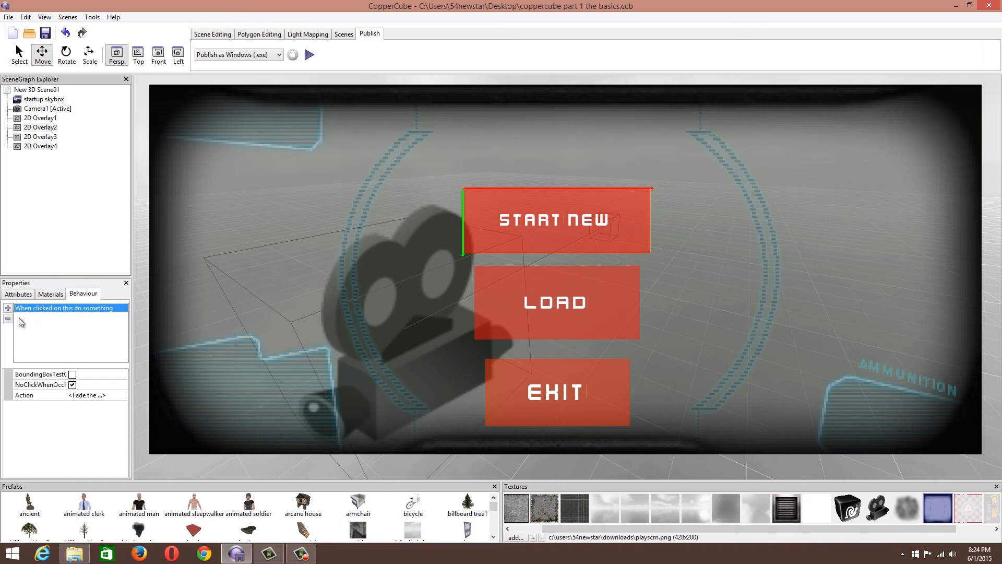
pyautogui.click(122, 396)
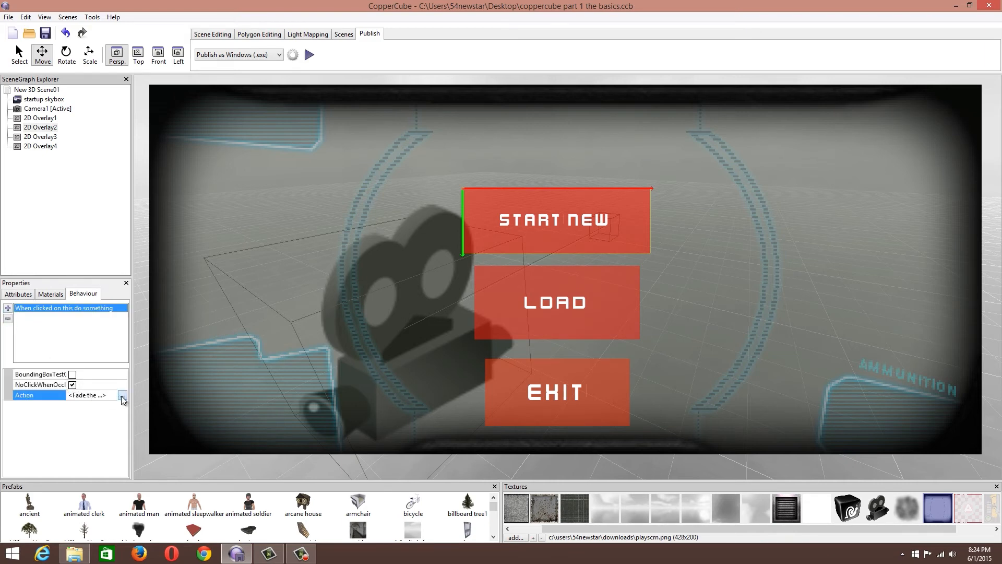
pyautogui.click(121, 395)
pyautogui.click(11, 373)
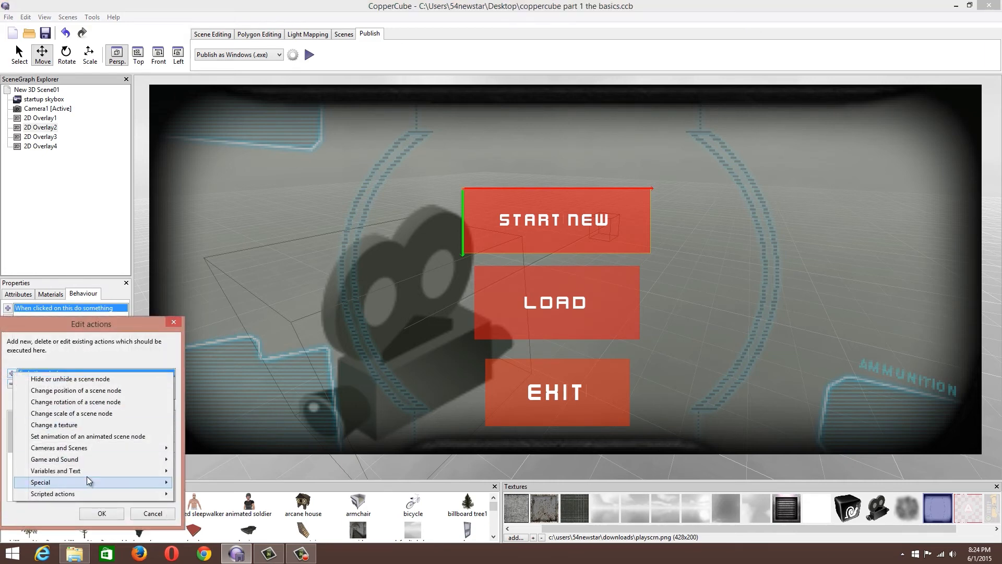
pyautogui.moveTo(97, 448)
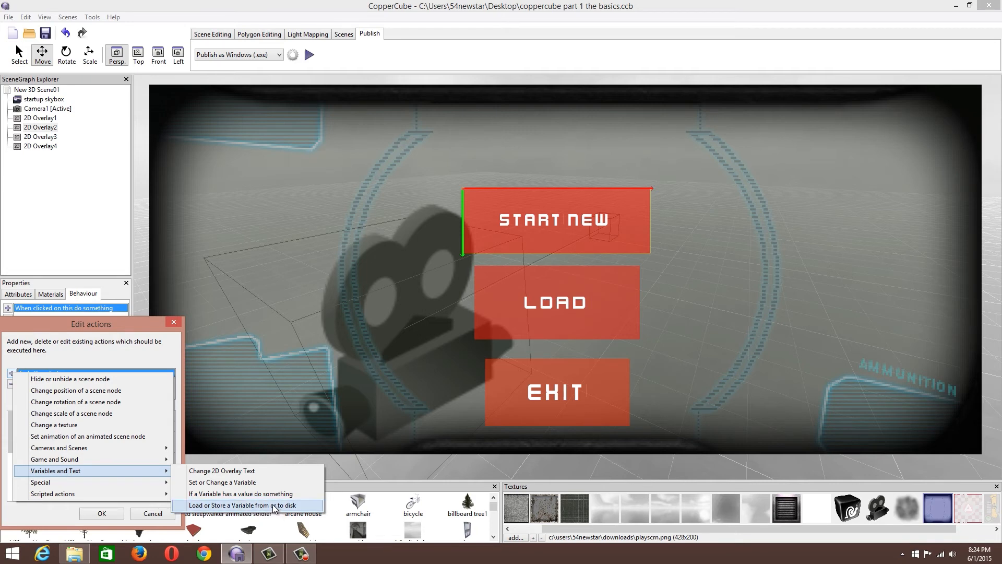
pyautogui.moveTo(111, 487)
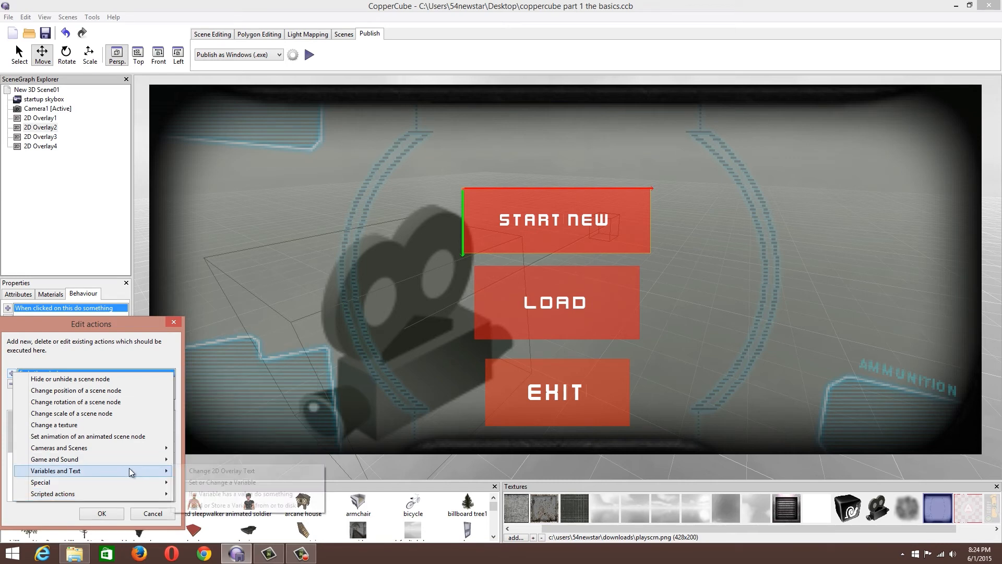
pyautogui.click(91, 188)
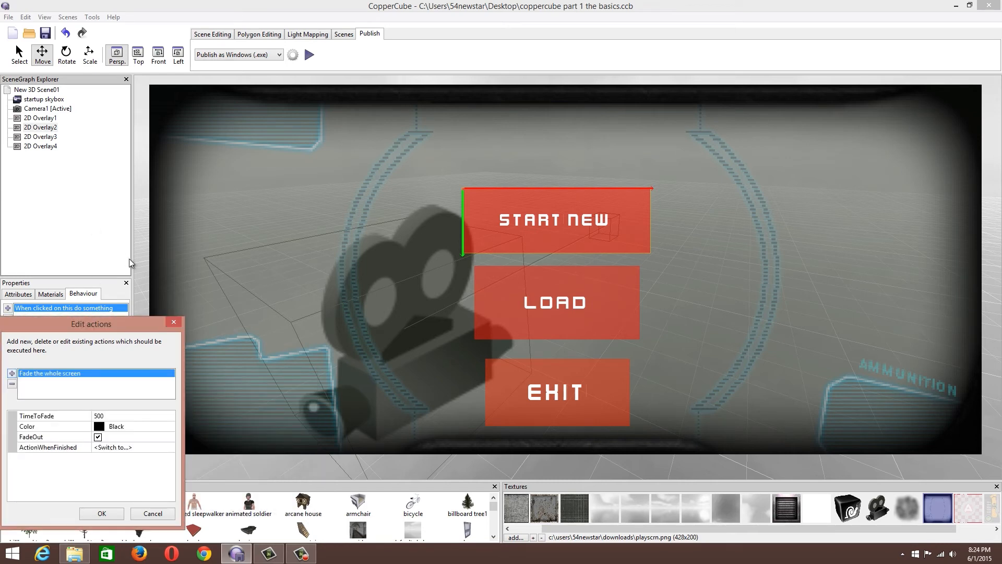
pyautogui.click(174, 318)
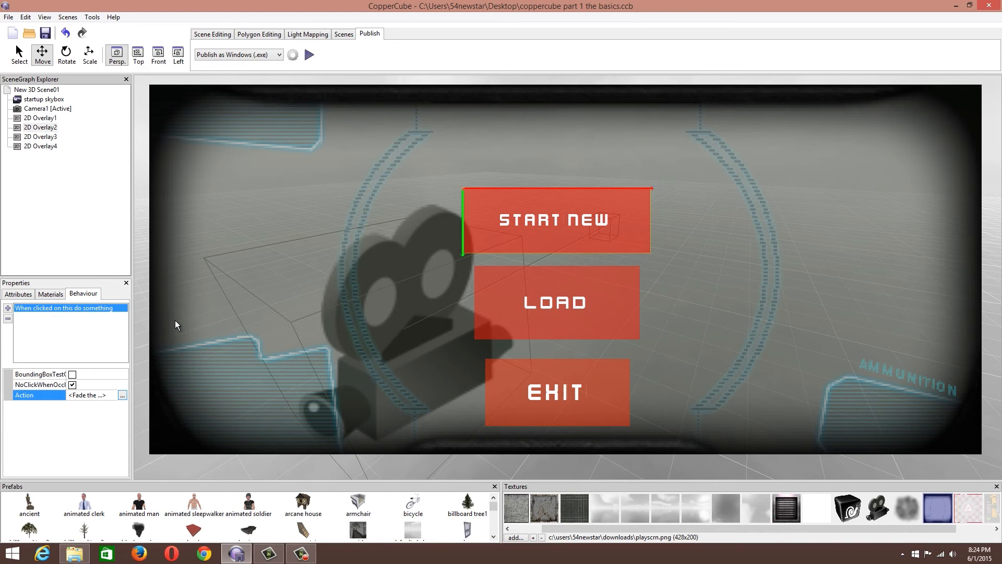
# Reload and verify the extensions and plugins, and dismiss the message log.
pyautogui.click(25, 16)
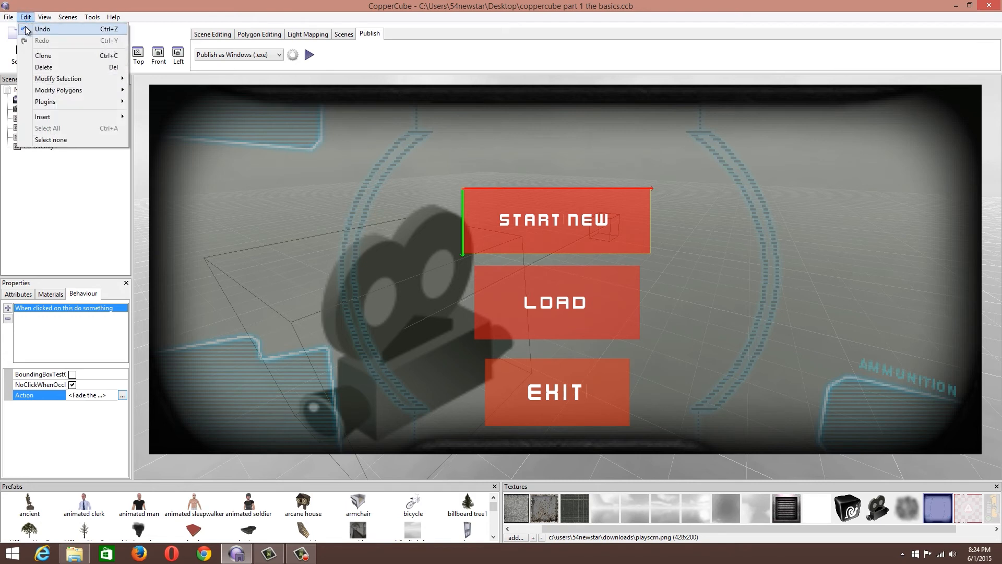
pyautogui.moveTo(53, 103)
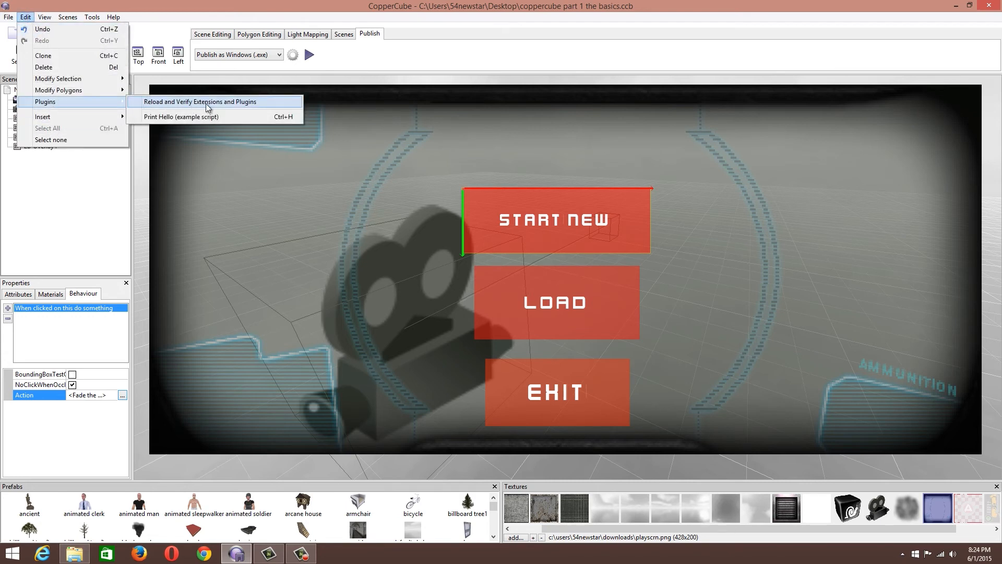
pyautogui.click(225, 103)
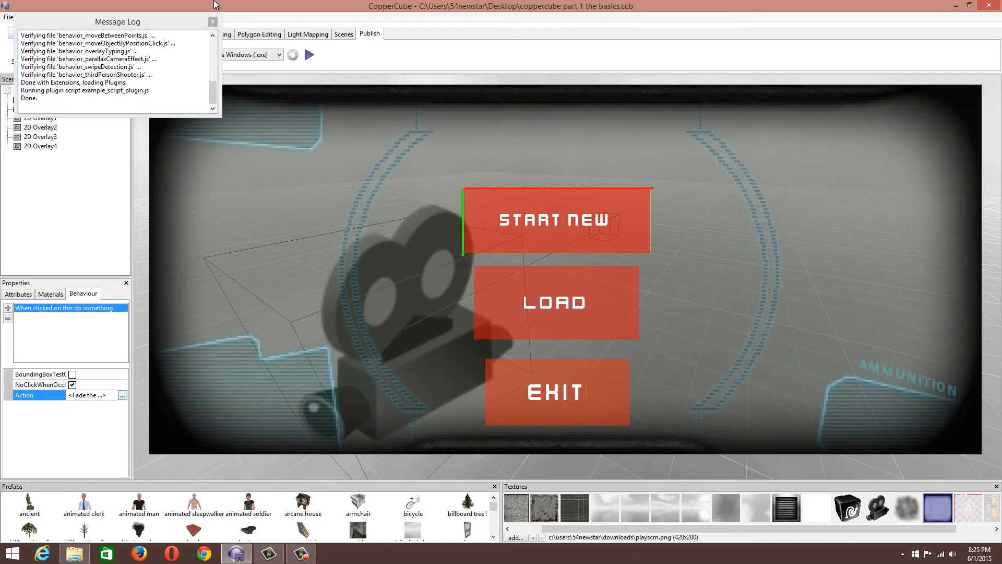
pyautogui.click(212, 21)
# Run the Print Hello example script plugin and dismiss its message.
pyautogui.click(26, 17)
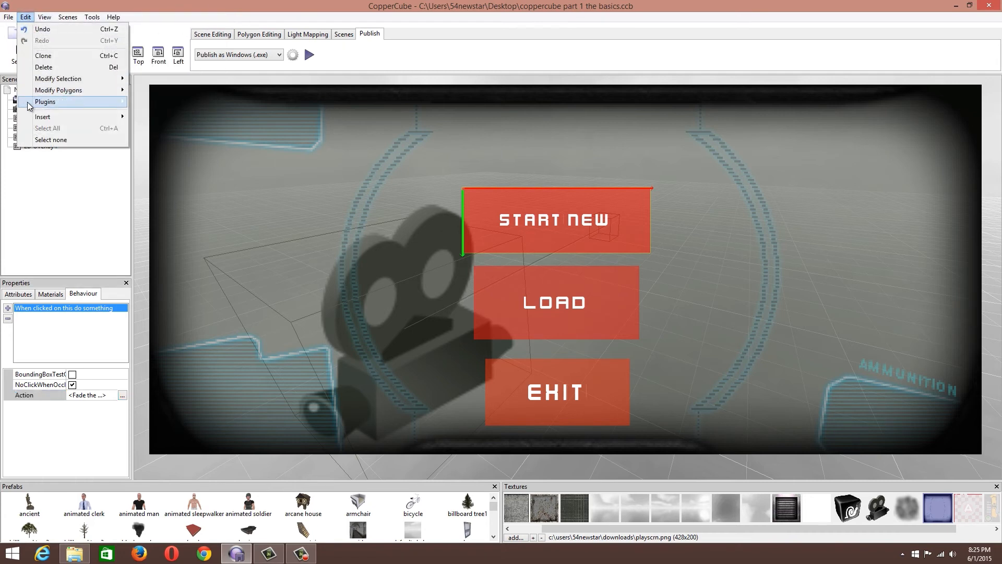
pyautogui.moveTo(37, 101)
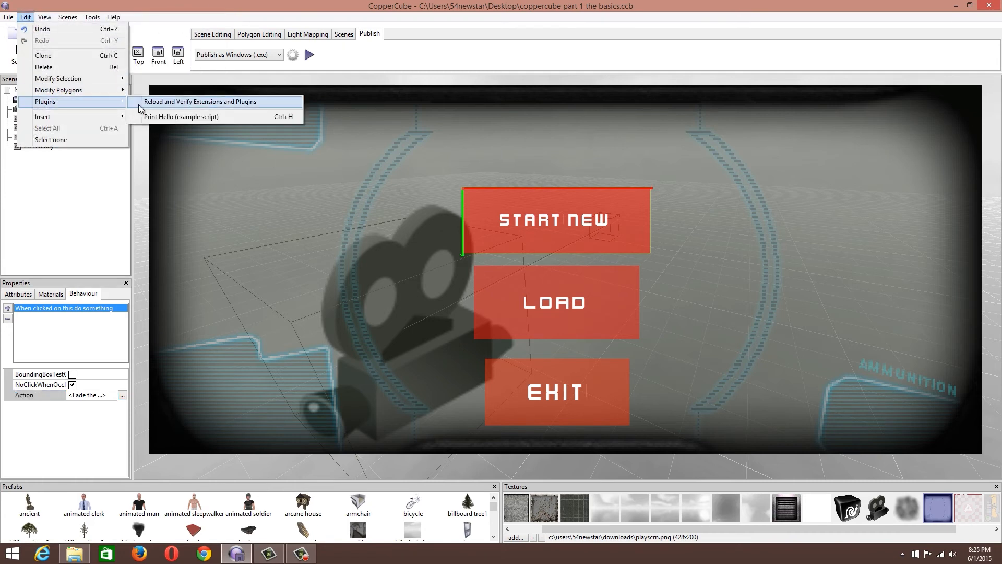
pyautogui.click(171, 117)
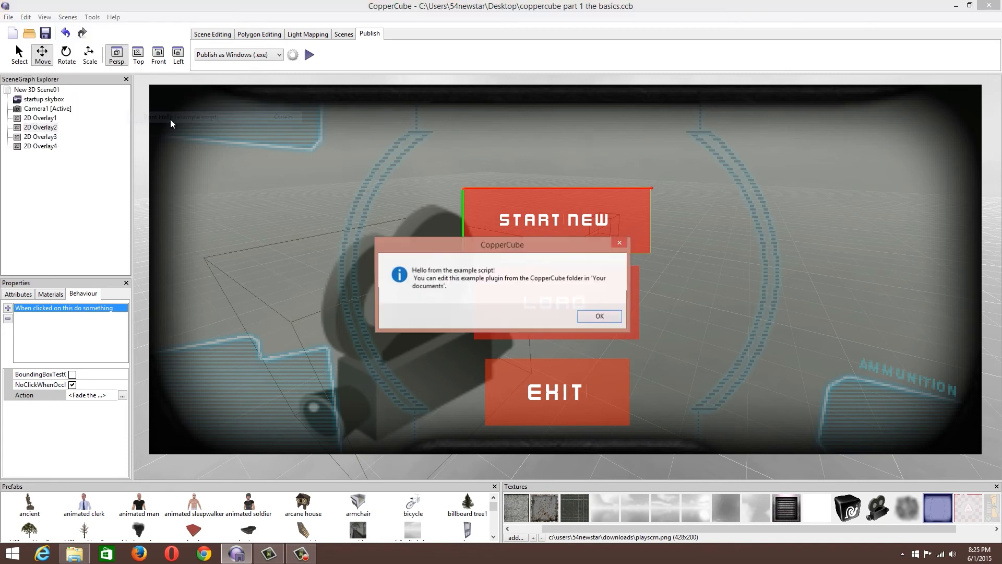
pyautogui.click(600, 316)
pyautogui.click(24, 18)
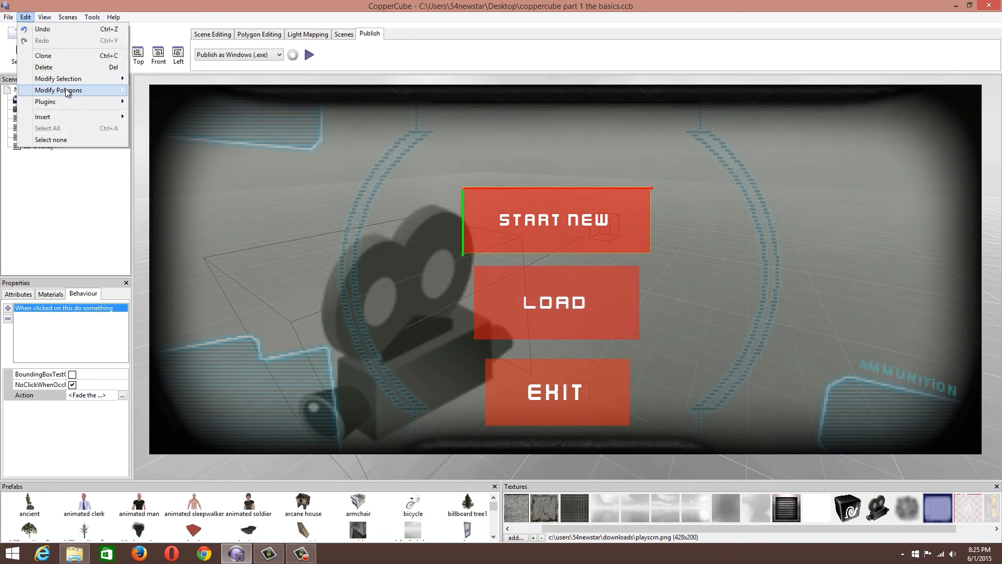
pyautogui.moveTo(67, 92)
pyautogui.click(95, 174)
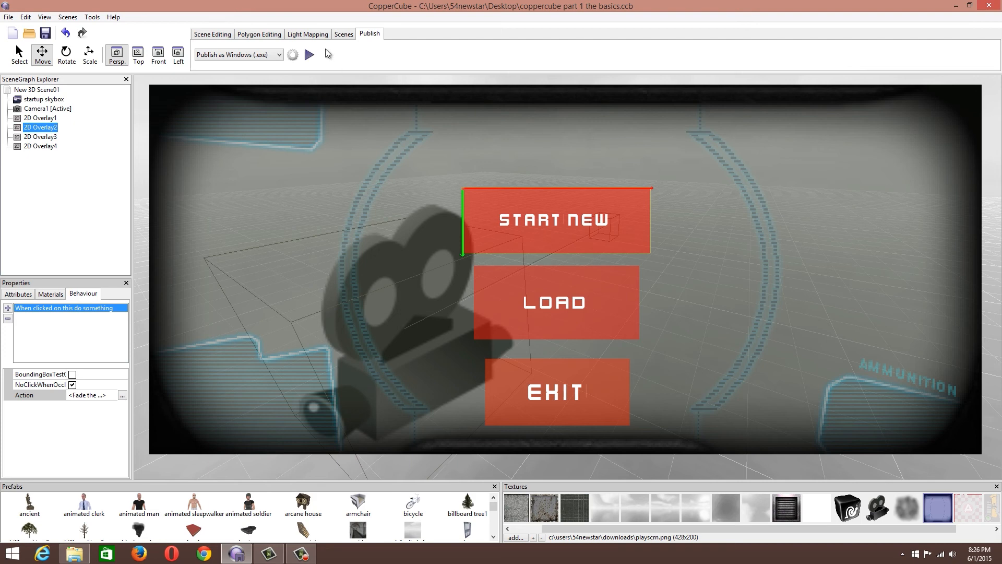
# Switch the editor to New 3D Scene02 and look over its floor and meshes.
pyautogui.click(344, 34)
pyautogui.click(224, 56)
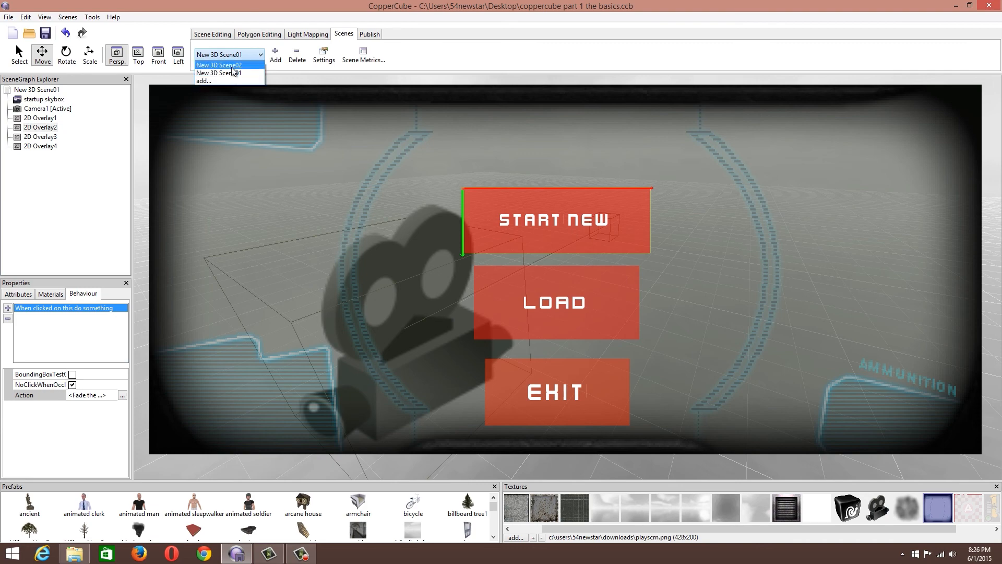
pyautogui.click(233, 65)
pyautogui.moveTo(553, 209); pyautogui.dragTo(410, 319)
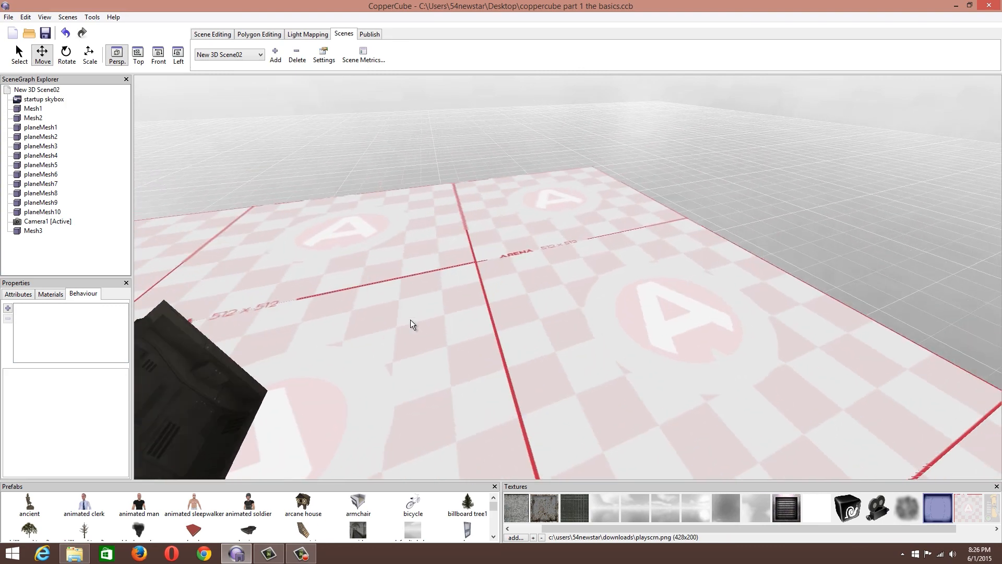